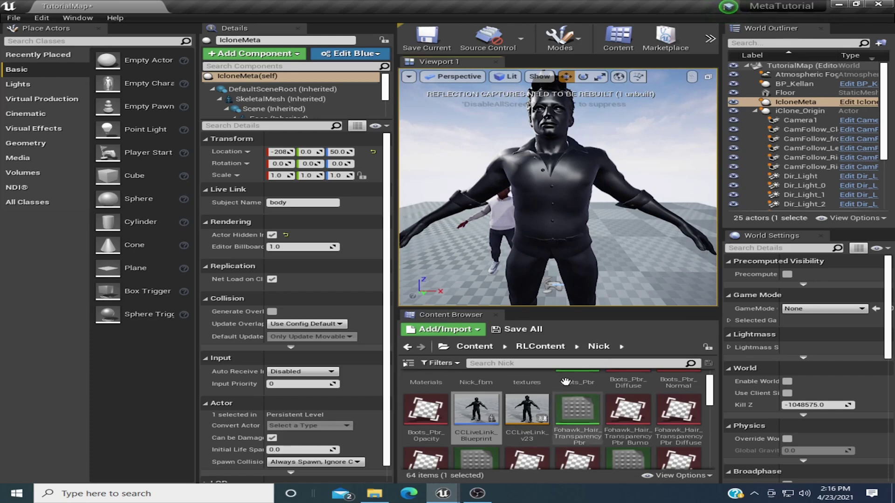
Open the Nick skeletal mesh from CCLiveLink_Blueprint and switch to its skeleton hierarchy
double_click(472, 411)
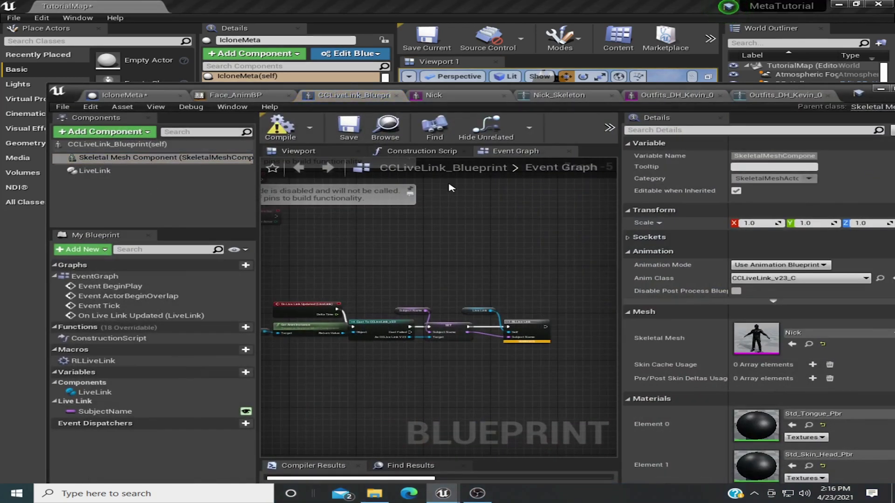
double_click(756, 339)
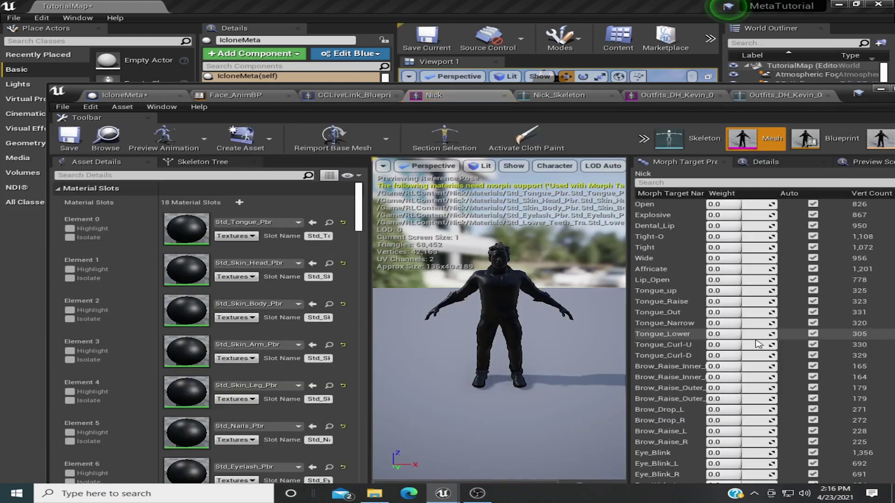
left_click(697, 141)
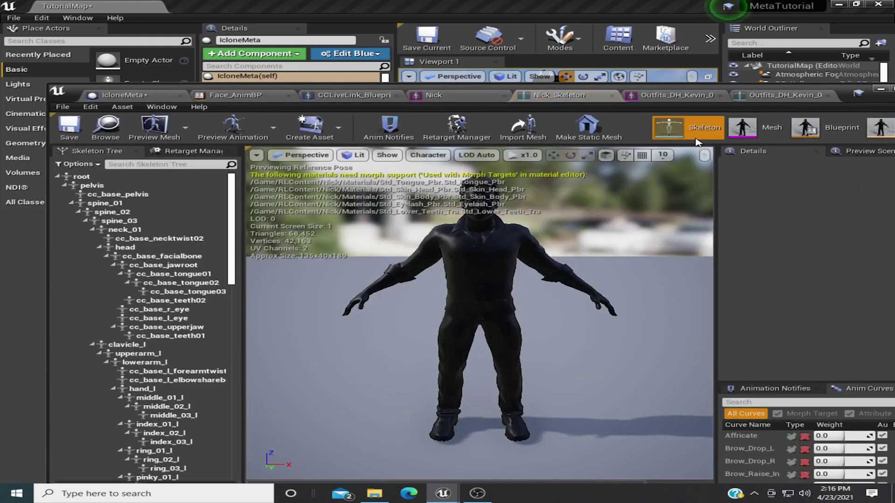
Add a socket to the neck_01 bone, name it MetaHumanHead and copy the name
left_click(119, 231)
right_click(139, 230)
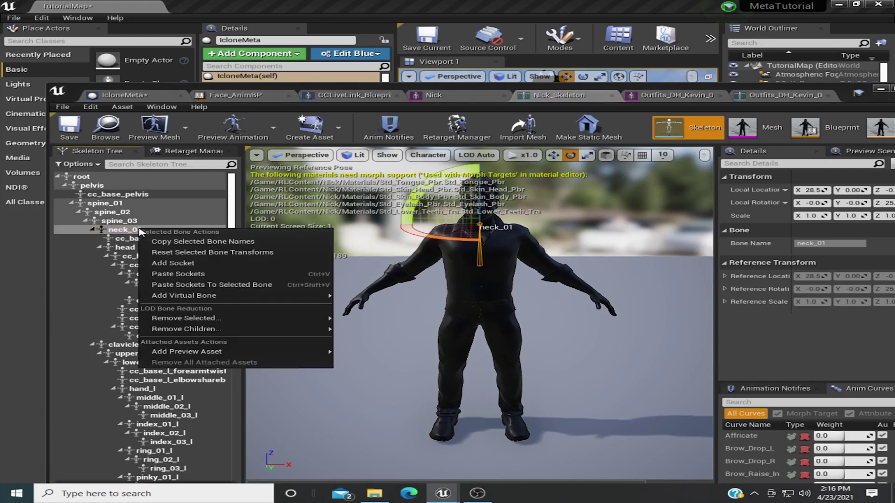
mouse_move(289, 357)
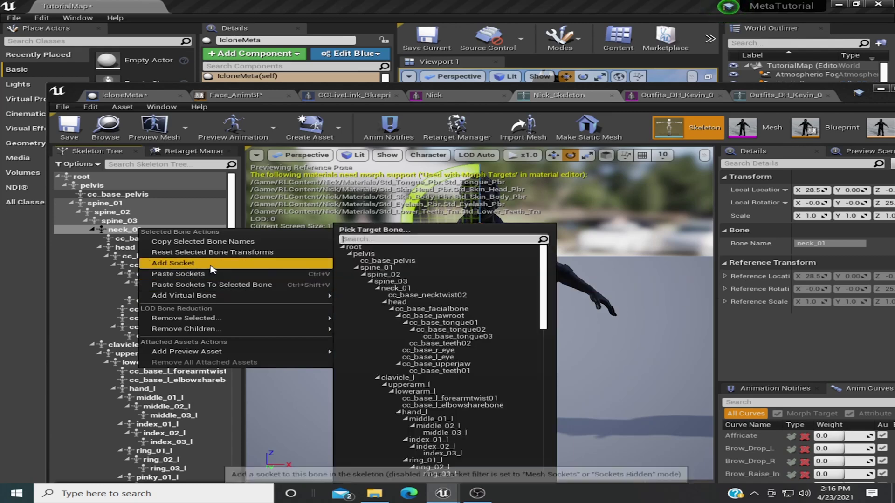
left_click(209, 263)
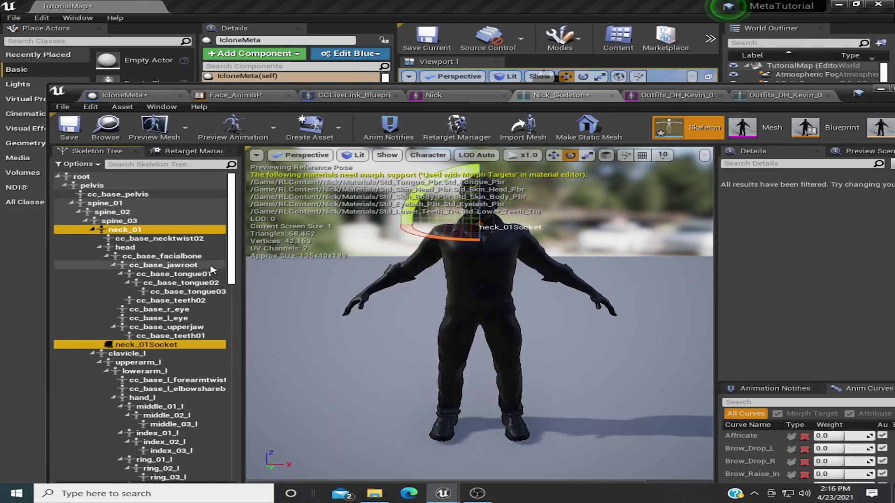
left_click(155, 344)
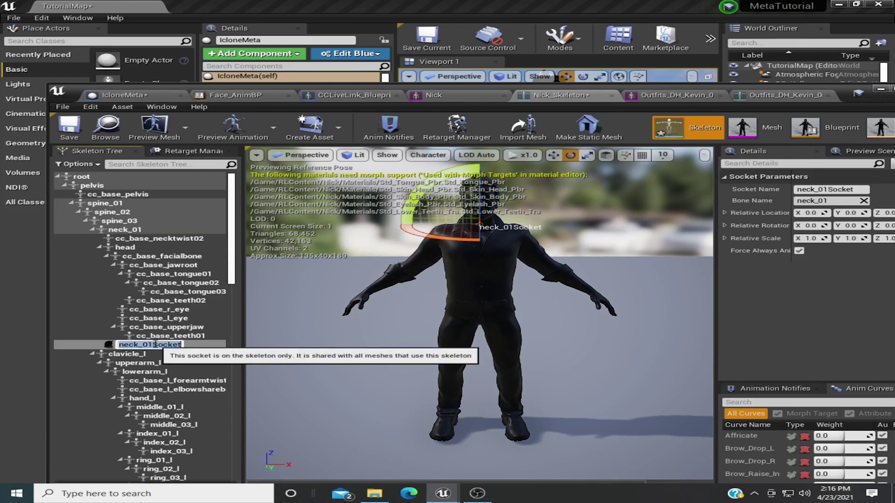
type("MetaHumanHead")
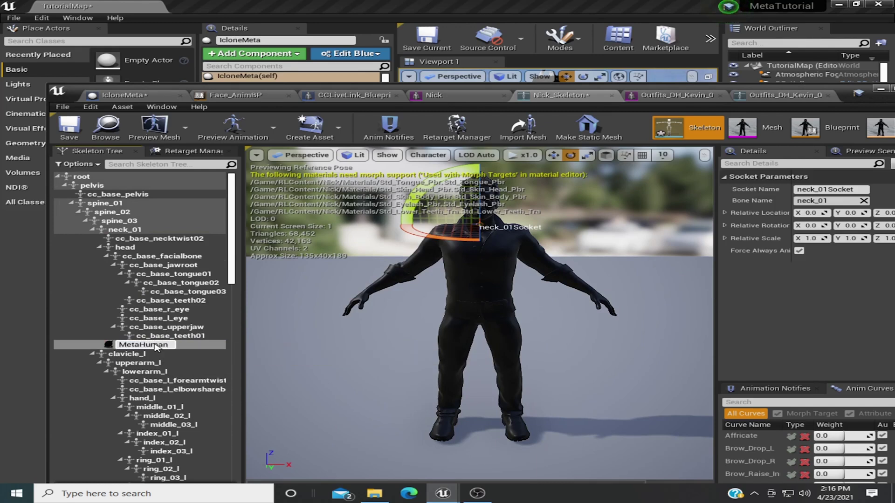
double_click(156, 345)
right_click(172, 345)
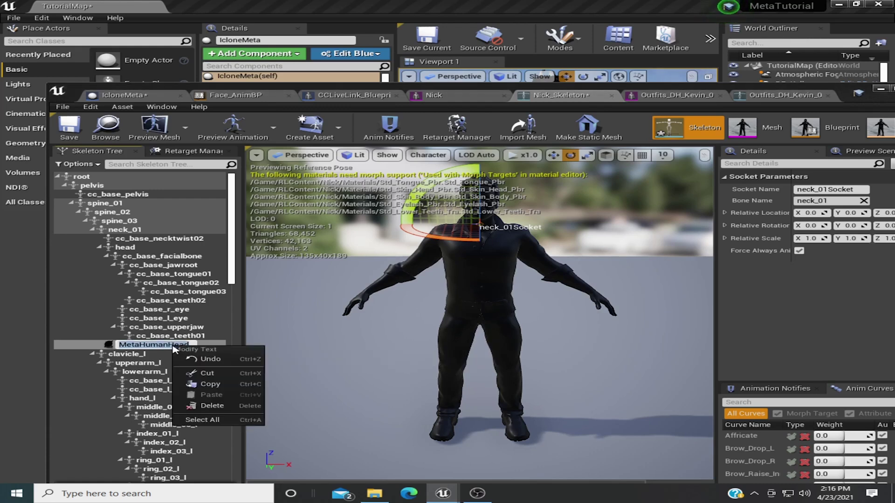
left_click(205, 384)
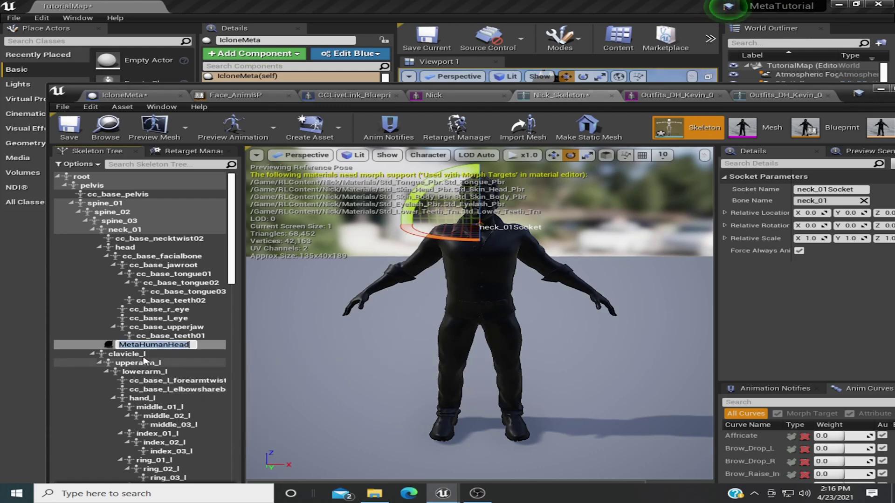
Confirm the MetaHumanHead name and attach Trey_FaceMesh as the socket's preview asset
left_click(86, 347)
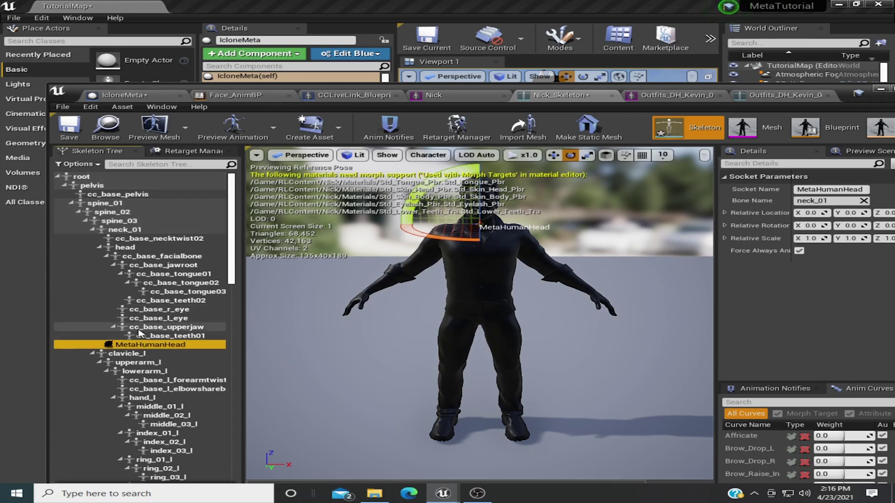
right_click(131, 346)
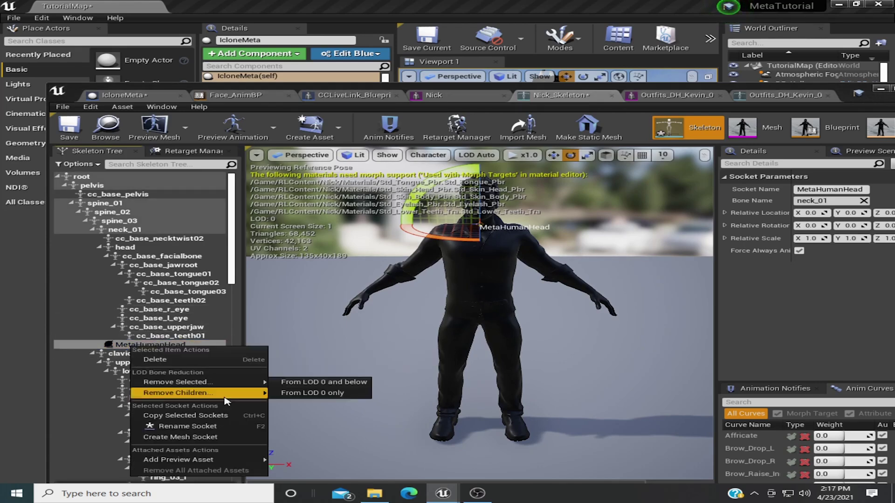
mouse_move(255, 459)
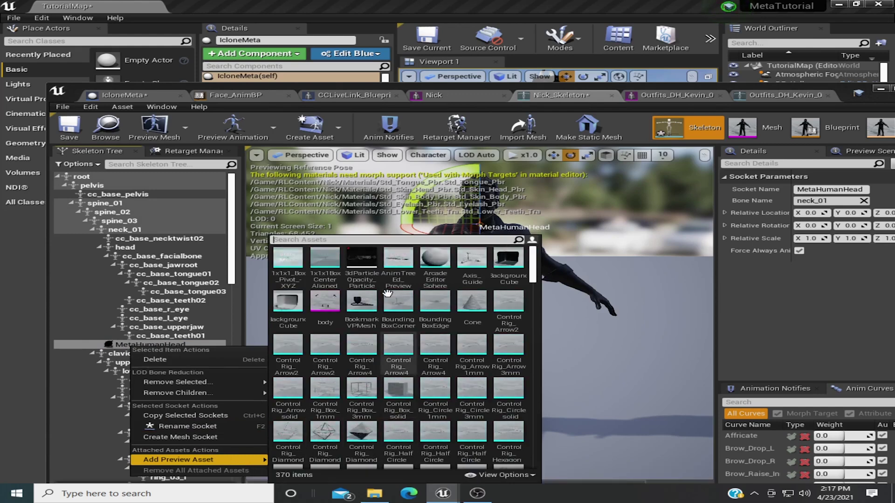
type("f")
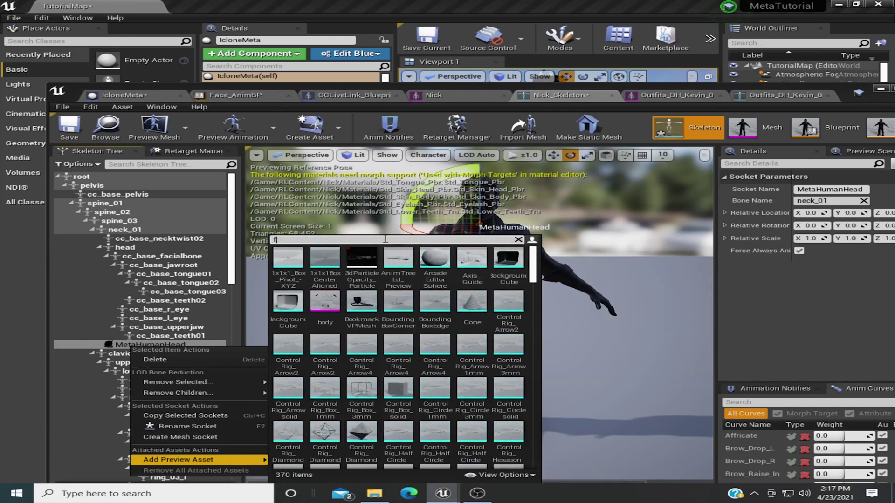
type("ac")
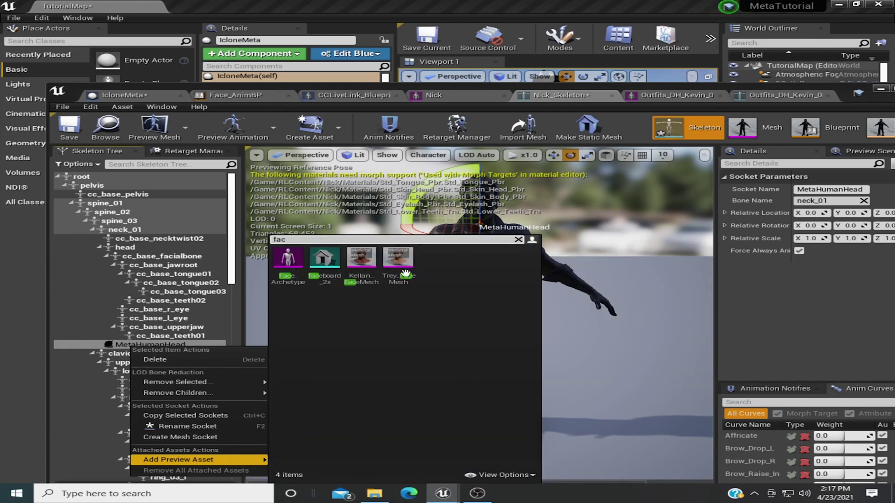
left_click(398, 259)
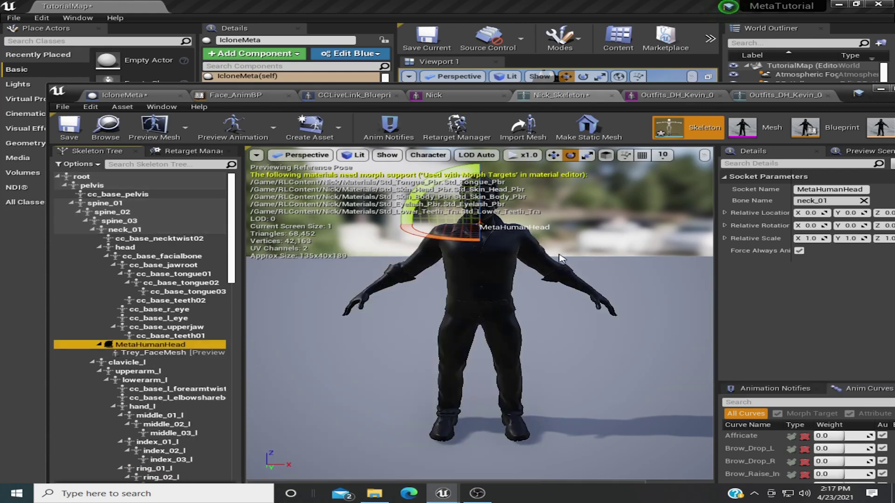
Set the socket's relative X rotation to -90, undoing an accidental rotation change
left_click_drag(582, 234, 583, 279)
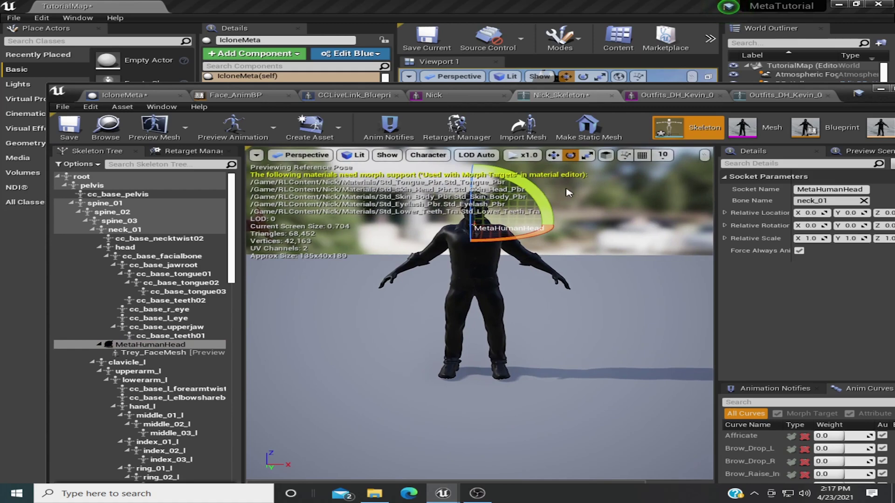
right_click_drag(568, 192, 577, 188)
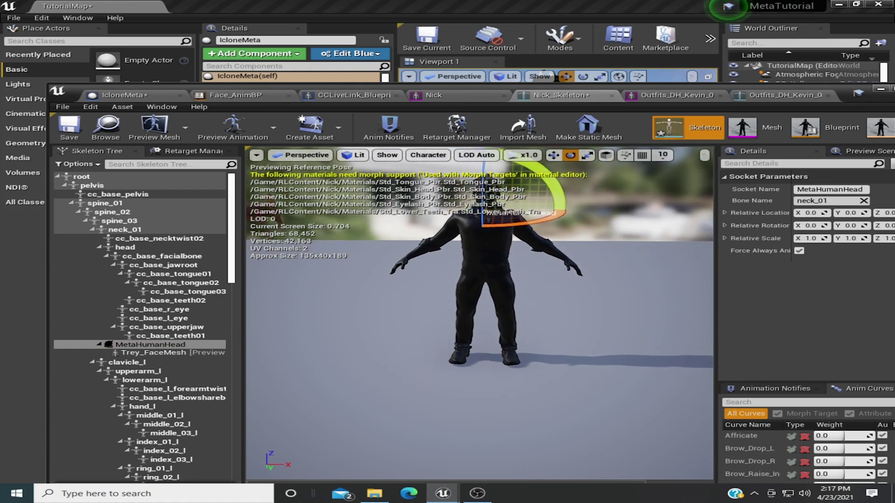
left_click(809, 226)
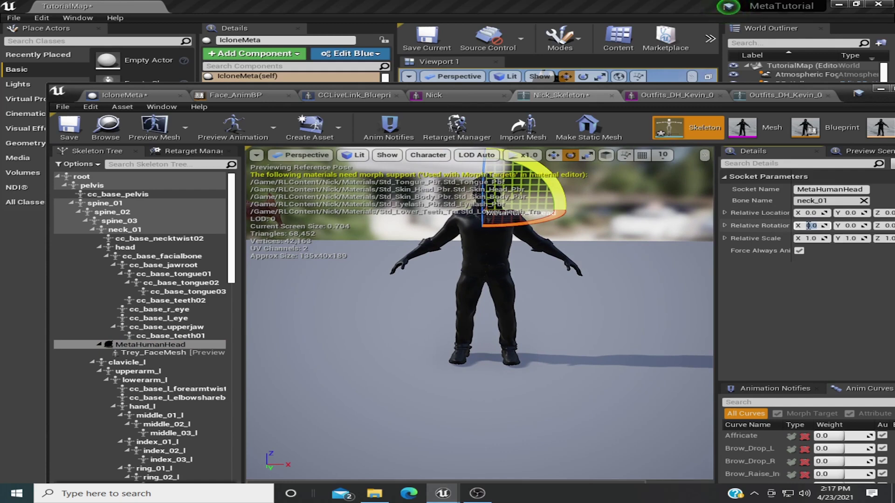
type("90")
key("Return")
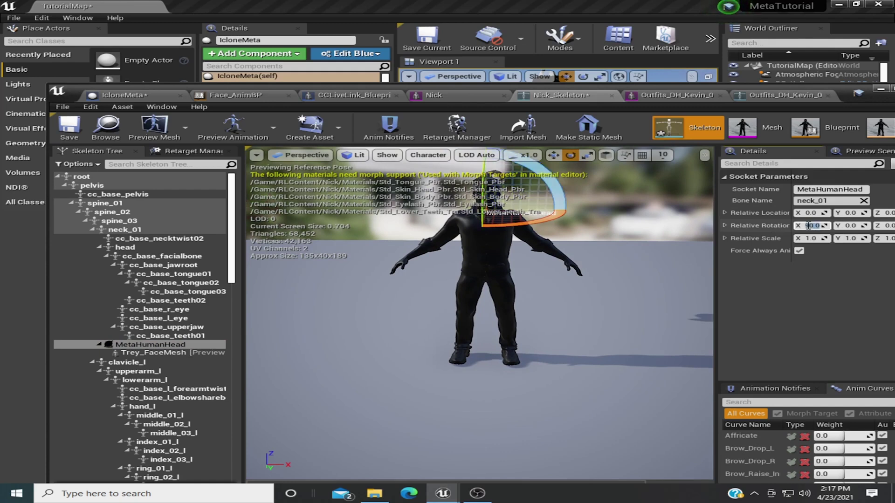
type("-90")
key("Return")
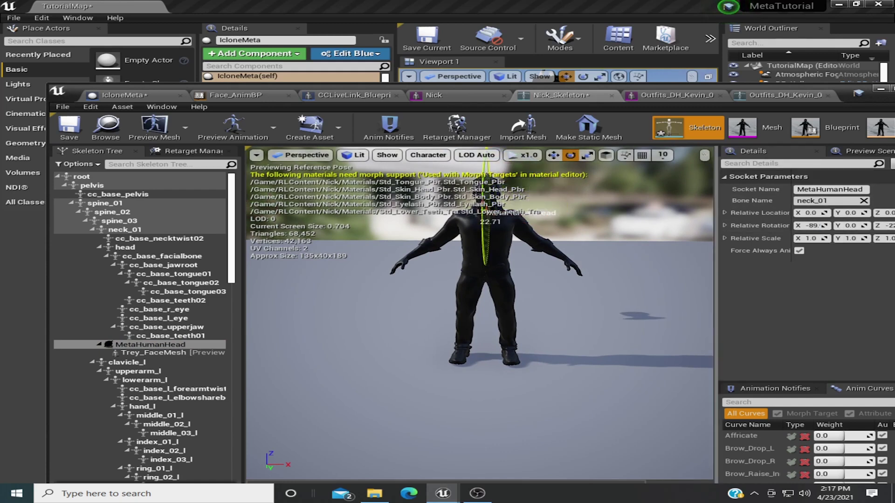
key("ctrl+z")
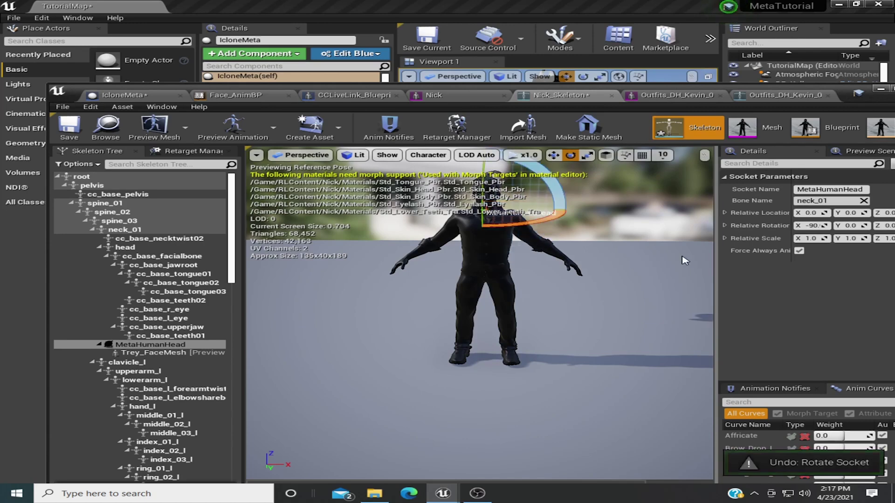
scroll(465, 206, "down", 5)
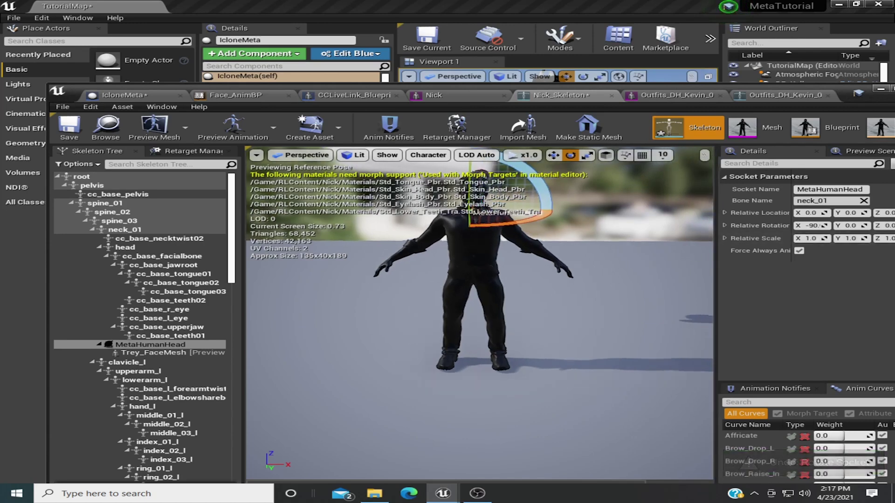
Rotate the MetaHumanHead socket and move it down so the head sits on the neck
middle_click_drag(462, 207, 461, 279)
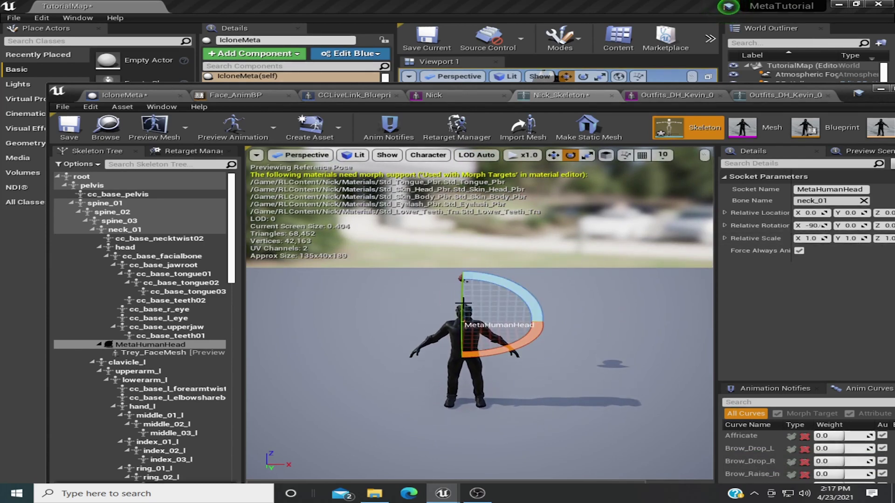
left_click_drag(461, 303, 496, 350)
left_click(553, 155)
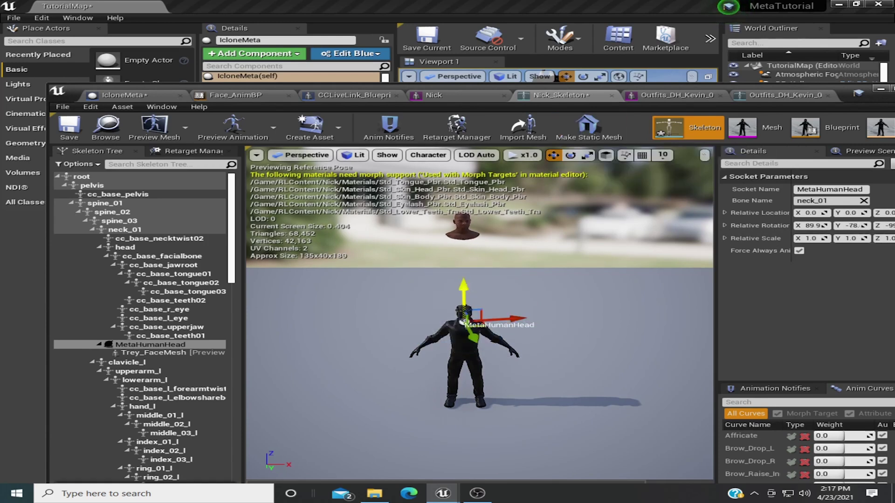
left_click_drag(462, 321, 457, 364)
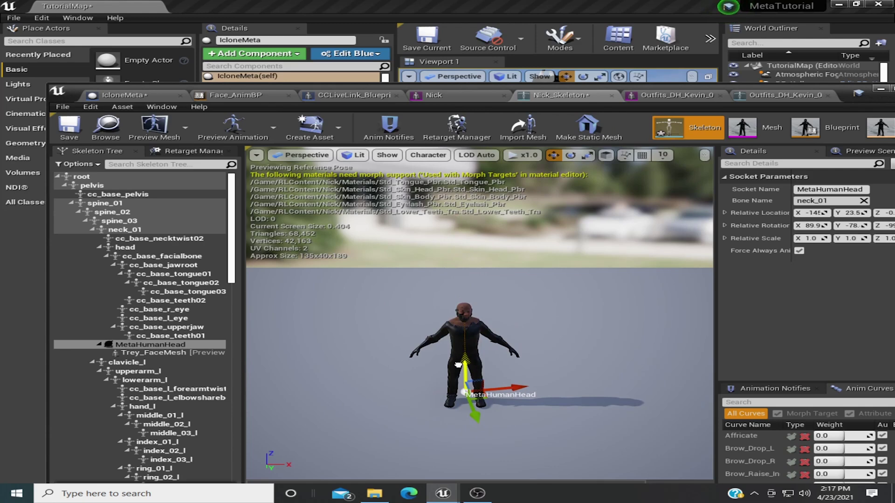
scroll(506, 336, "up", 5)
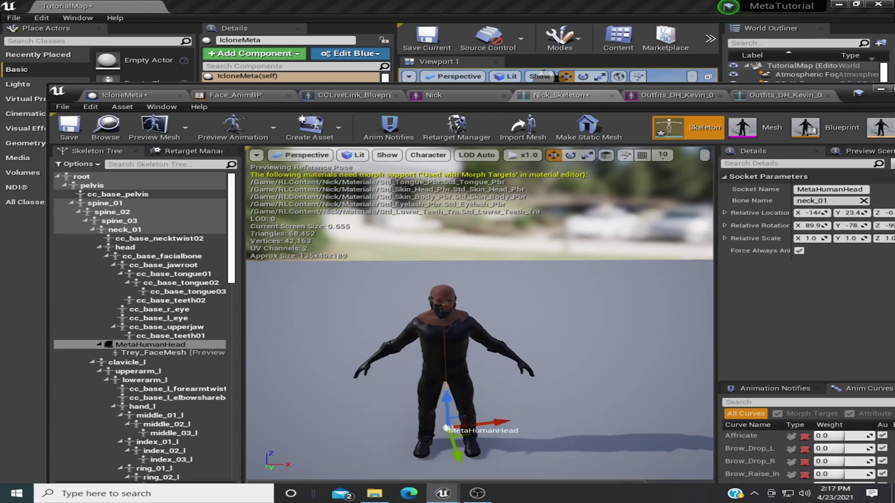
scroll(473, 340, "up", 6)
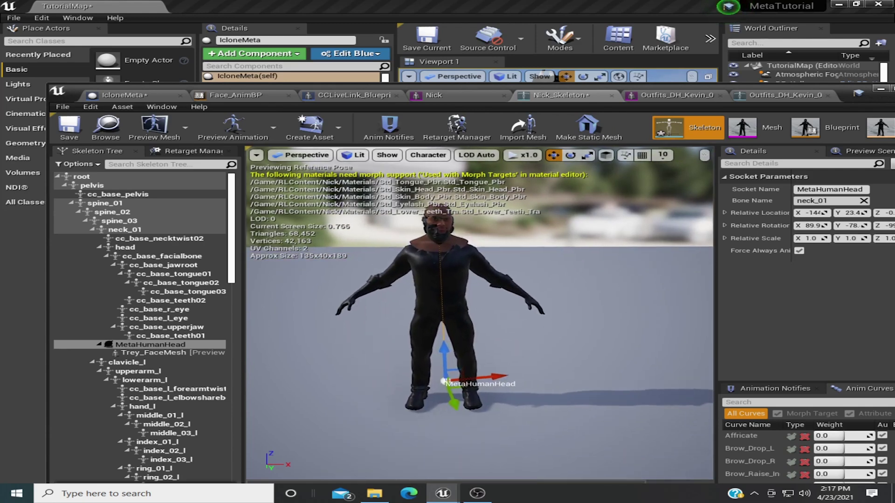
scroll(468, 466, "down", 1)
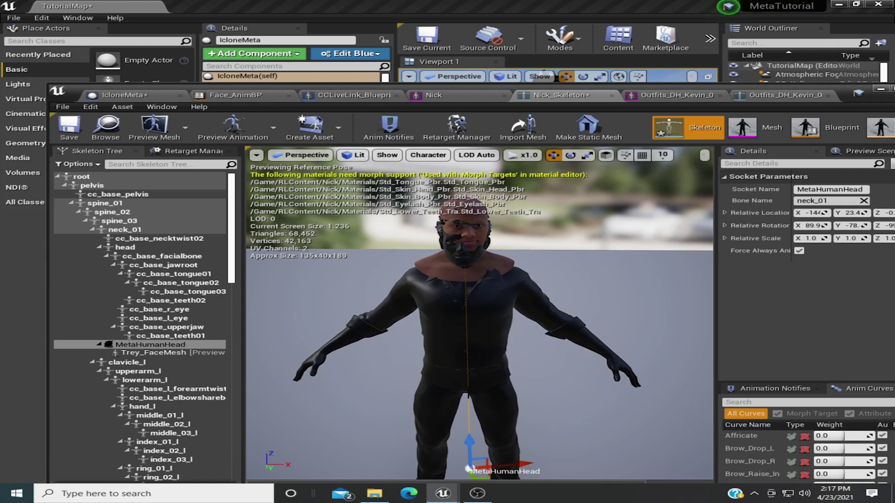
left_click_drag(470, 440, 468, 449)
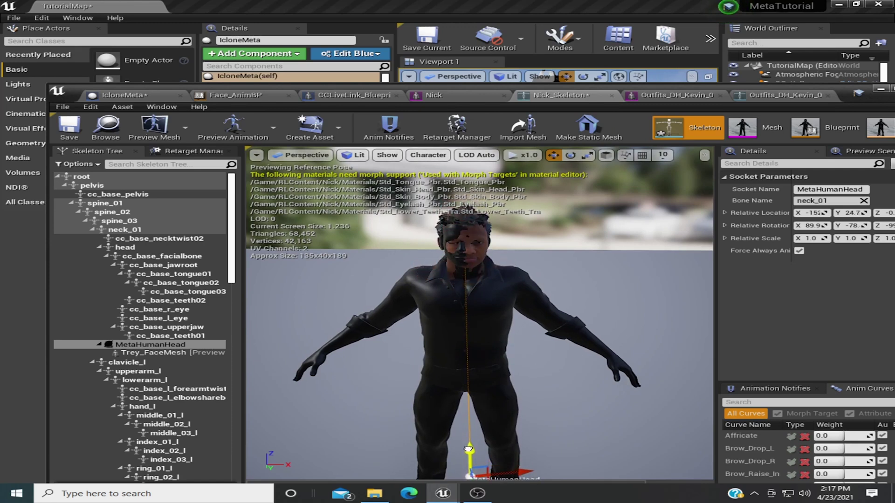
left_click_drag(533, 452, 506, 440)
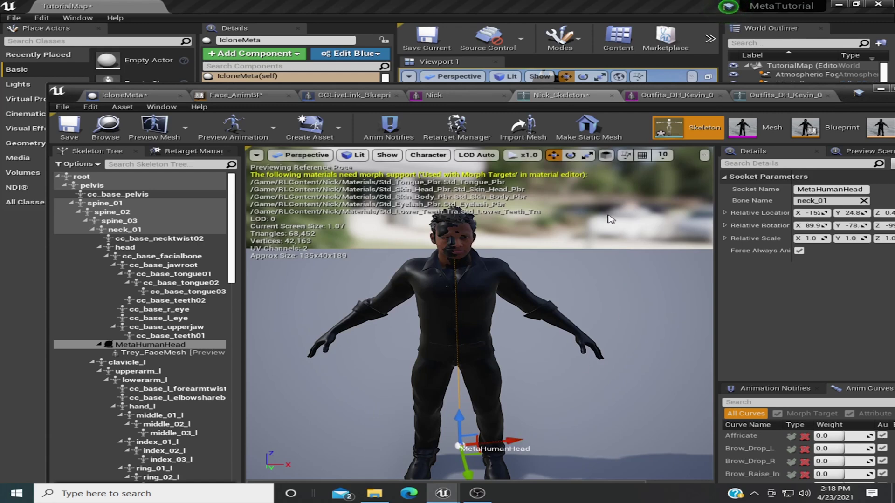
Fine-tune the socket's rotation and position to align the head, then save Nick_Skeleton
left_click(571, 156)
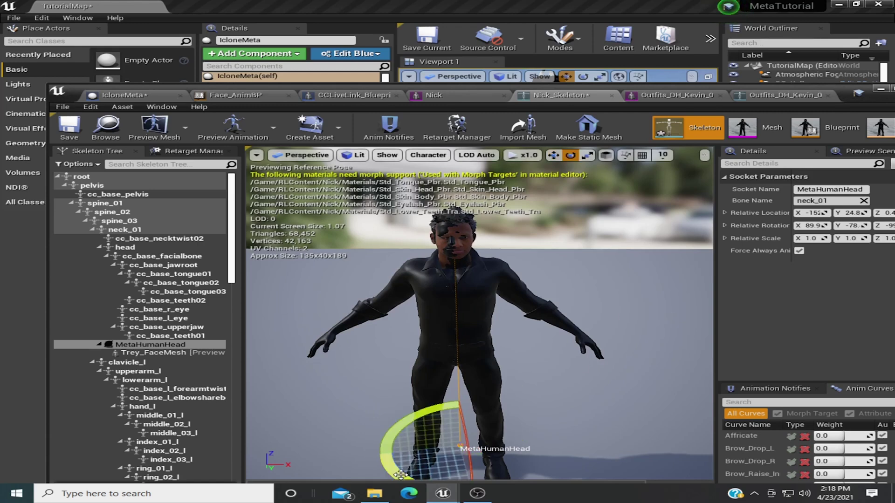
left_click_drag(536, 440, 545, 438)
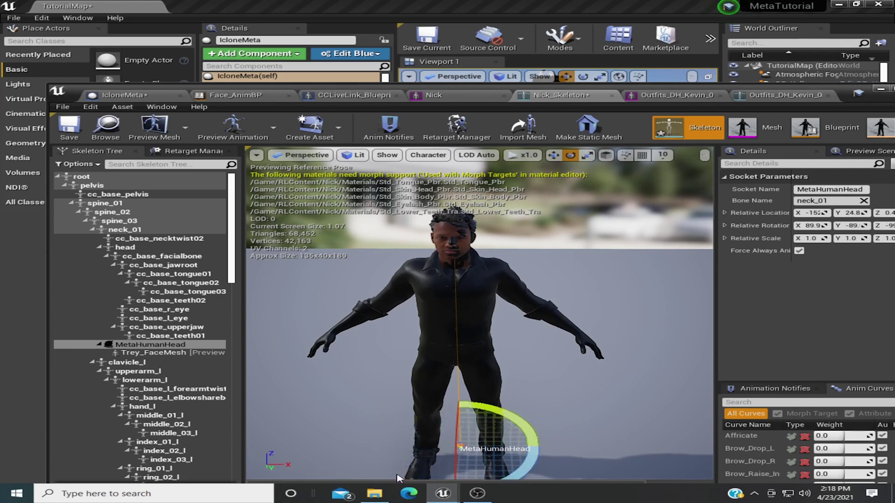
left_click(553, 155)
left_click_drag(491, 448, 494, 449)
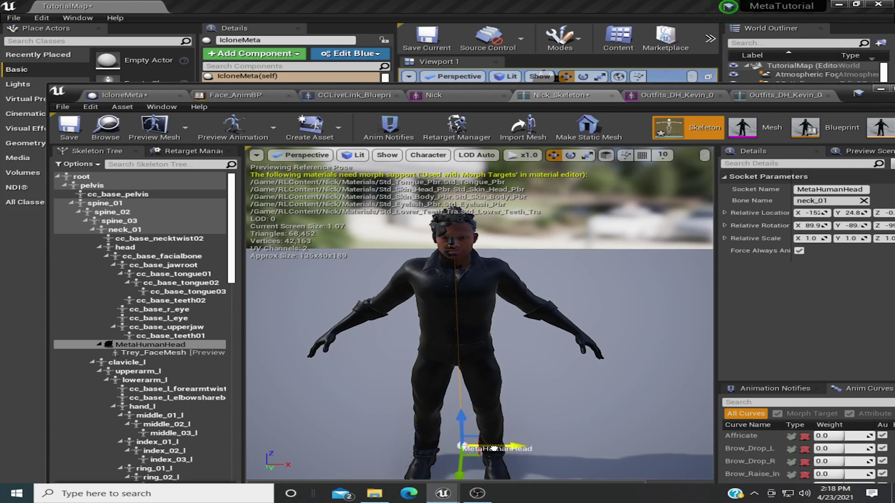
left_click(493, 448)
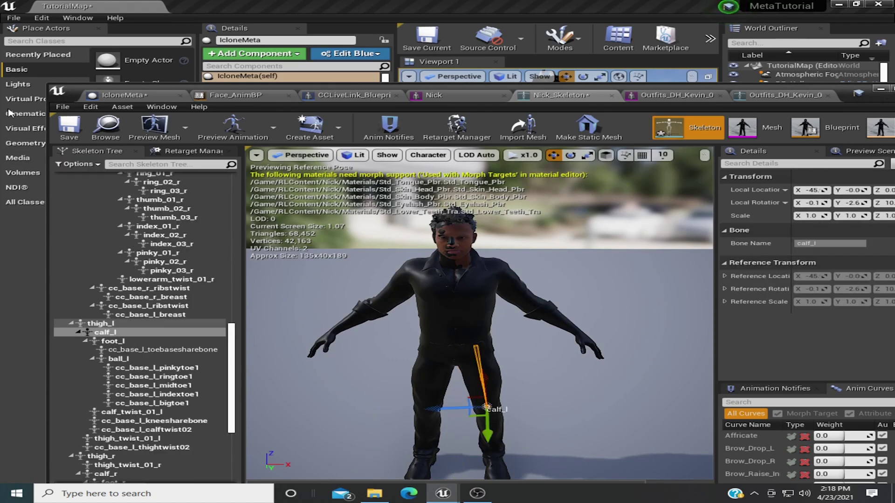
left_click(64, 130)
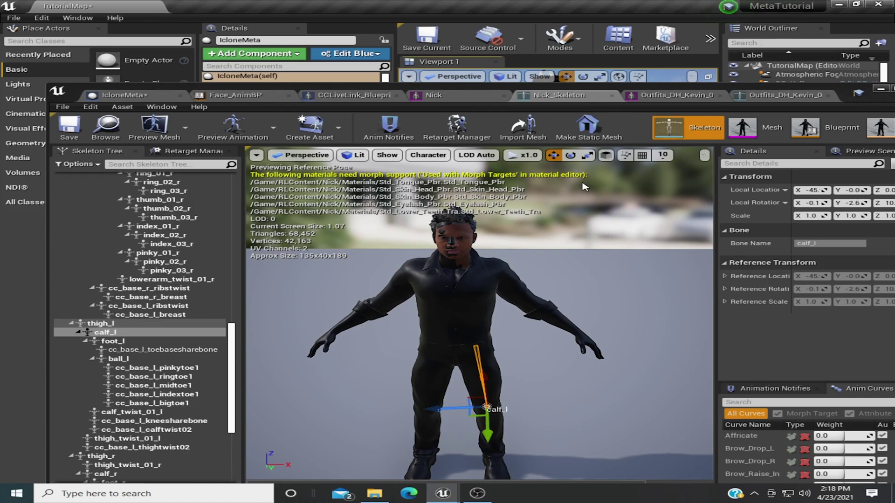
Open the NORender material and check its Translucent blend mode and constant 0 opacity
left_click(770, 138)
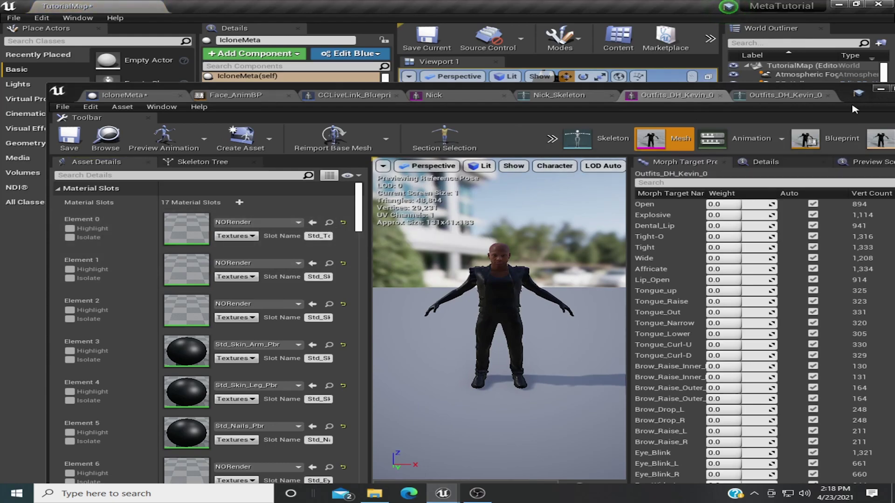
left_click(880, 88)
double_click(441, 442)
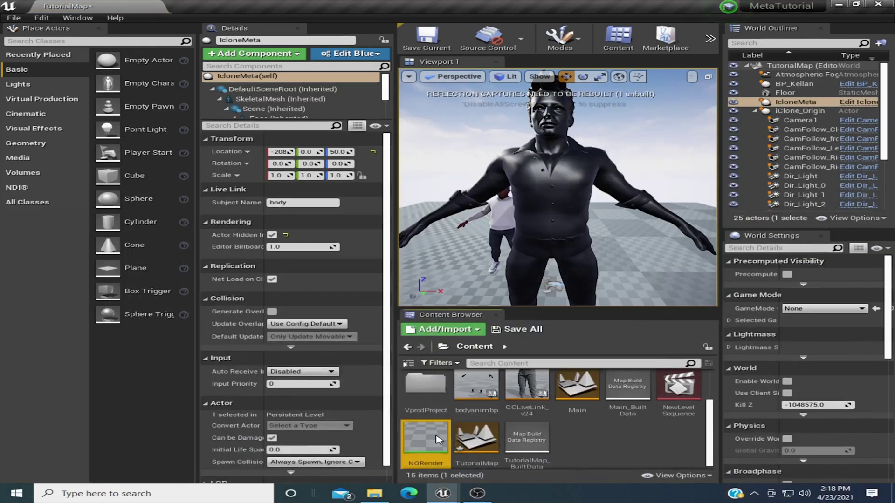
scroll(438, 246, "down", 2)
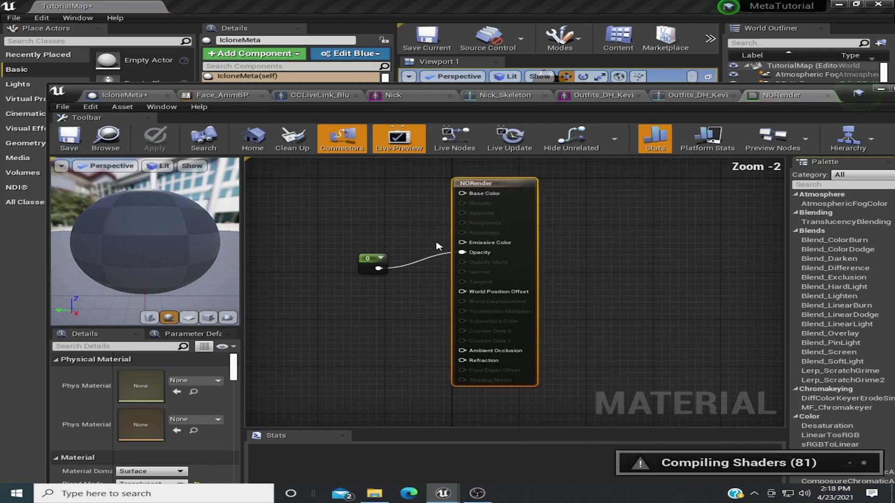
right_click_drag(427, 228, 446, 249)
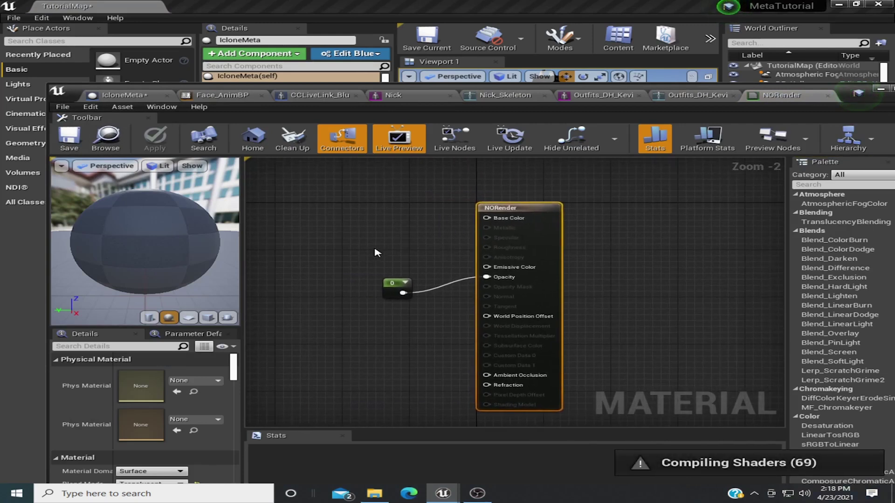
left_click_drag(387, 288, 407, 283)
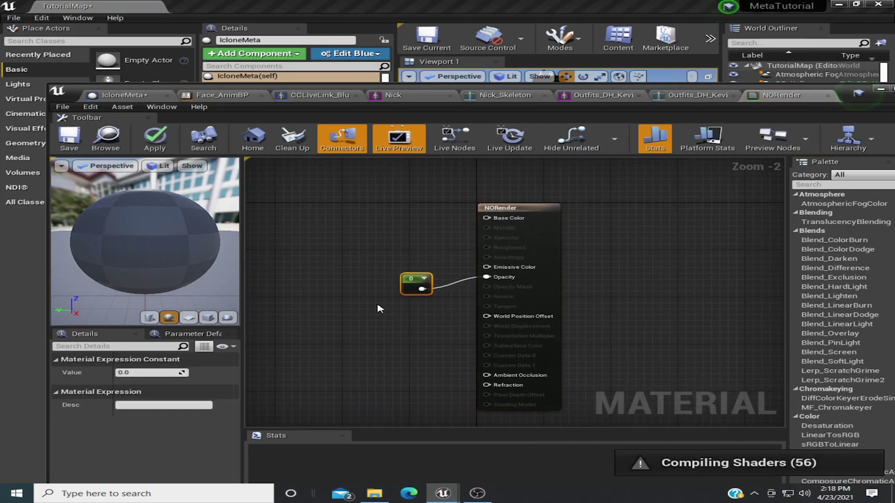
left_click(534, 208)
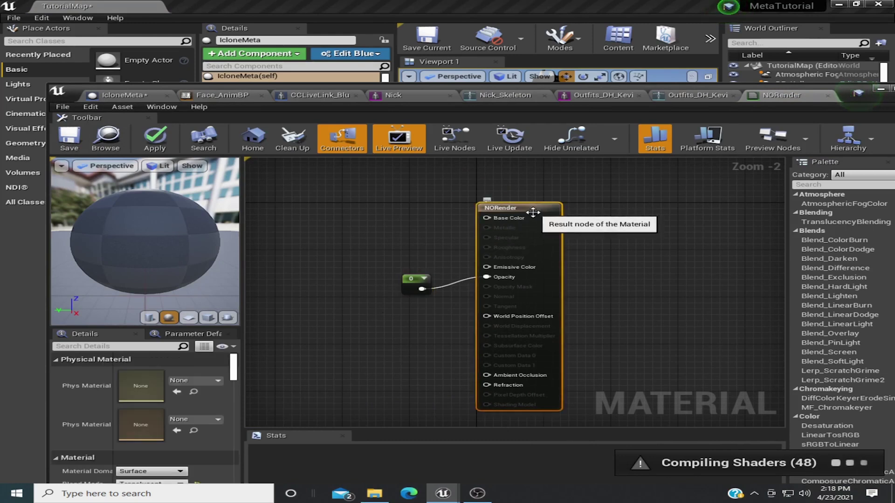
scroll(181, 433, "down", 2)
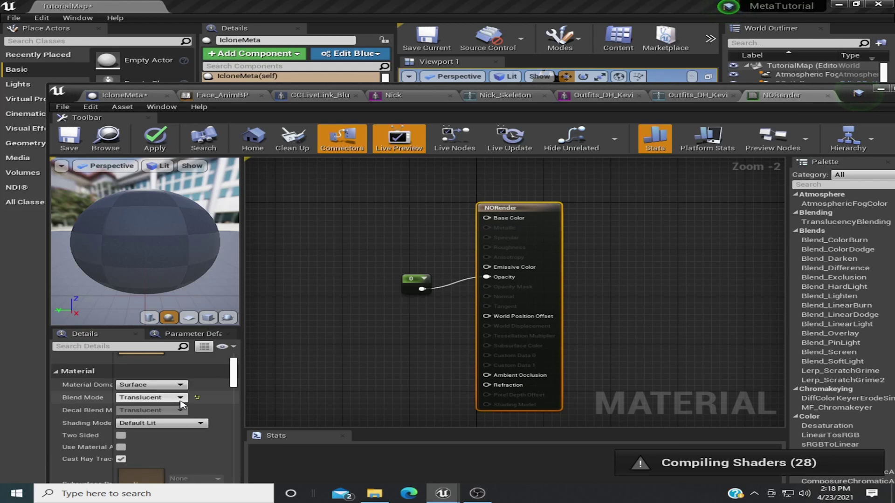
left_click(404, 279)
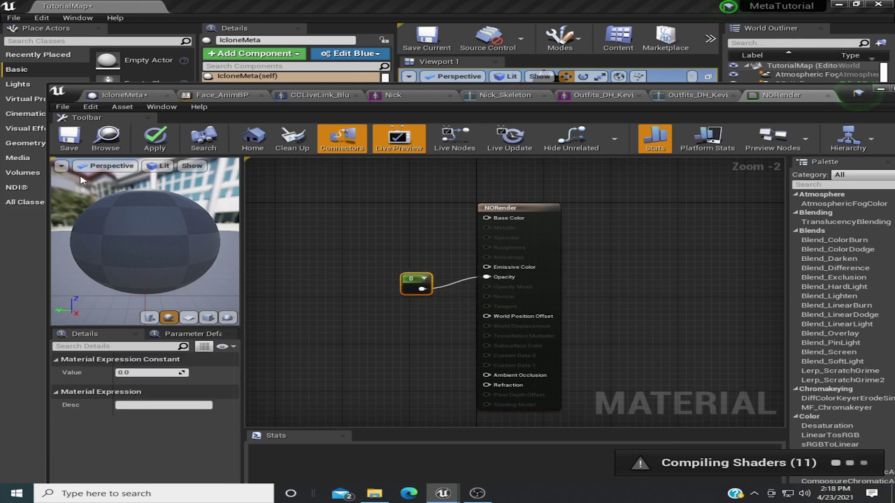
Close NORender without saving and assign it to the tongue, head and body skin slots (Elements 0-2)
left_click(828, 95)
left_click(543, 285)
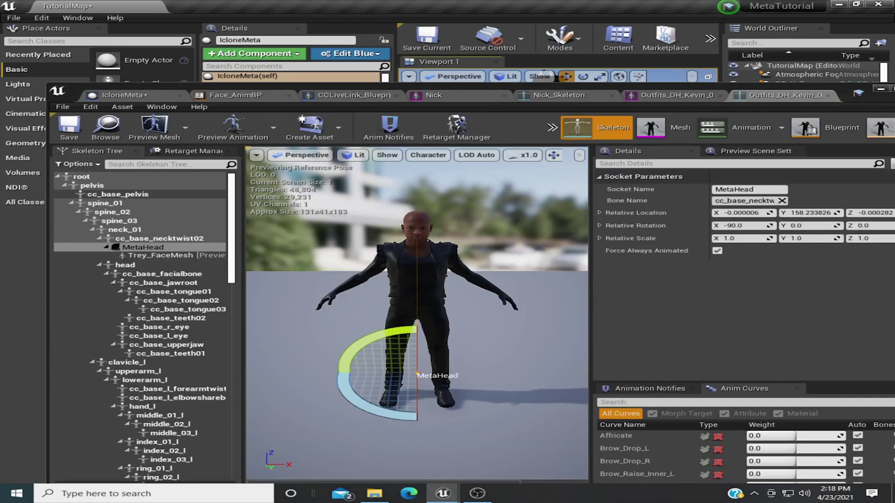
left_click(442, 96)
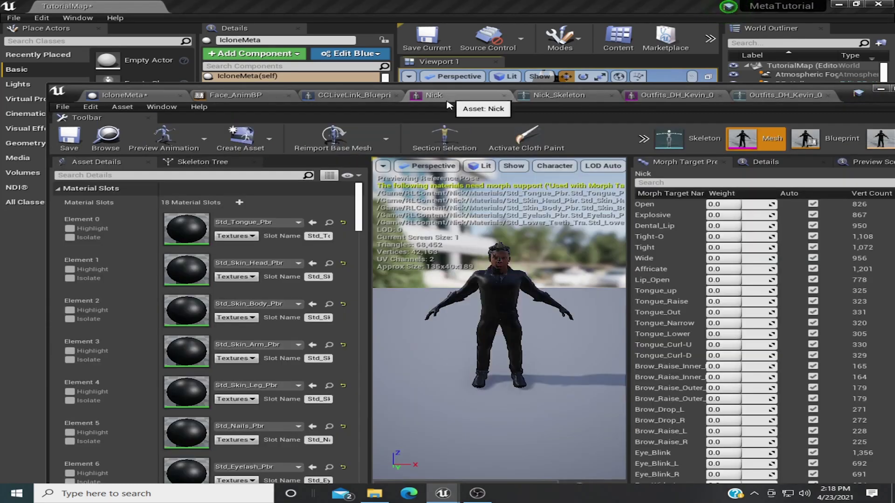
left_click(313, 223)
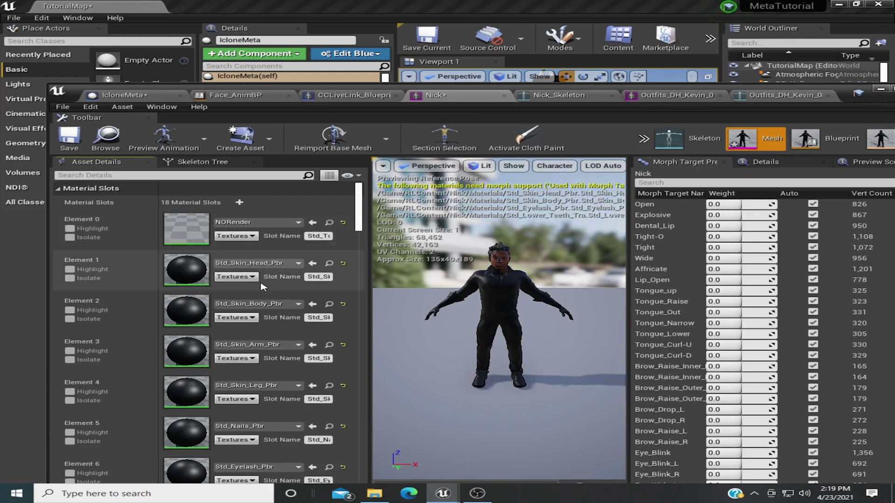
left_click(312, 263)
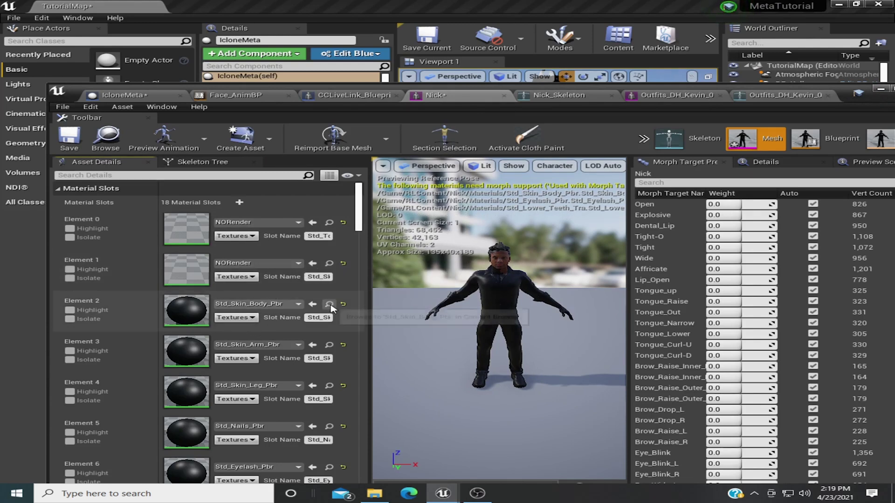
left_click(312, 304)
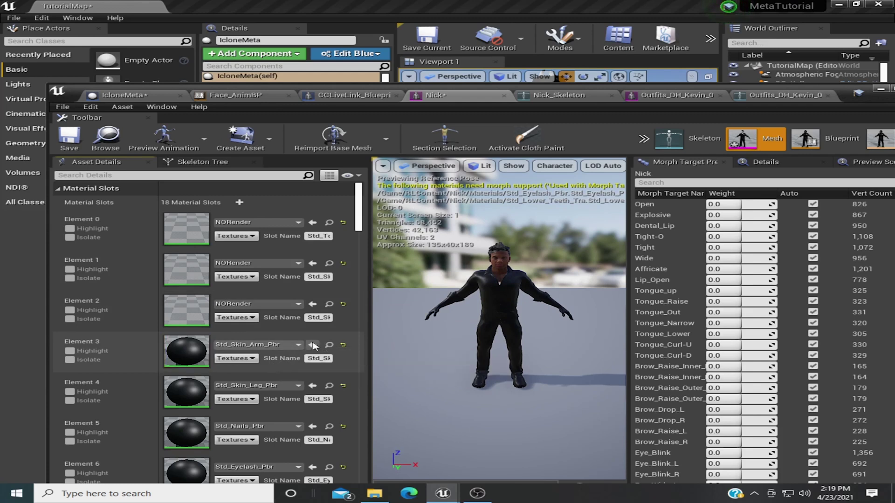
Assign NORender to the hair and scalp slots, Elements 17 and 16
scroll(310, 359, "down", 5)
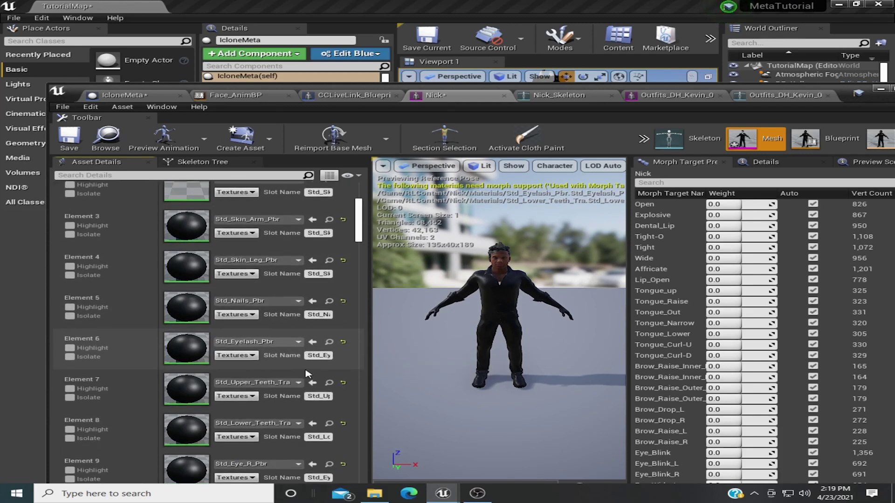
scroll(307, 373, "down", 3)
scroll(307, 375, "down", 3)
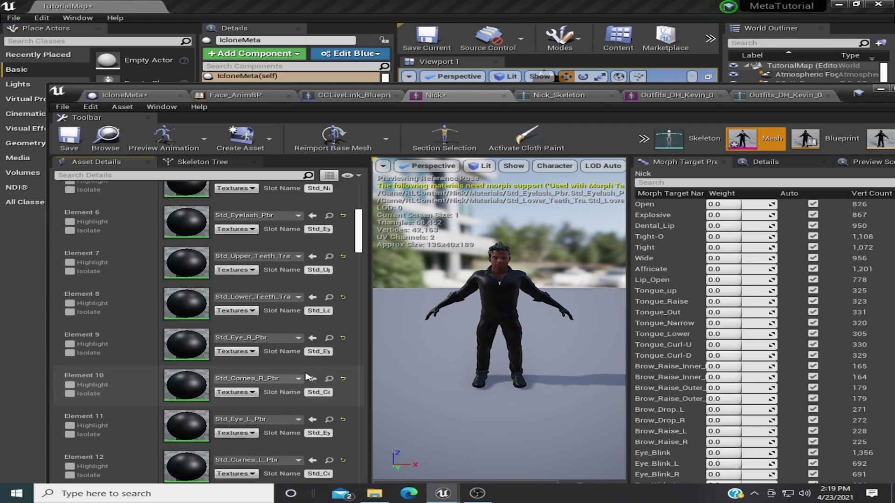
scroll(308, 377, "down", 2)
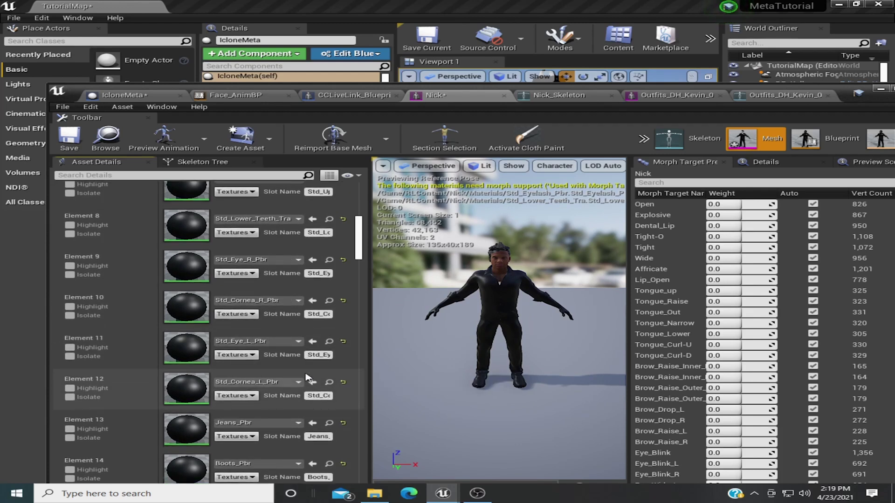
scroll(307, 376, "down", 3)
scroll(307, 376, "down", 1)
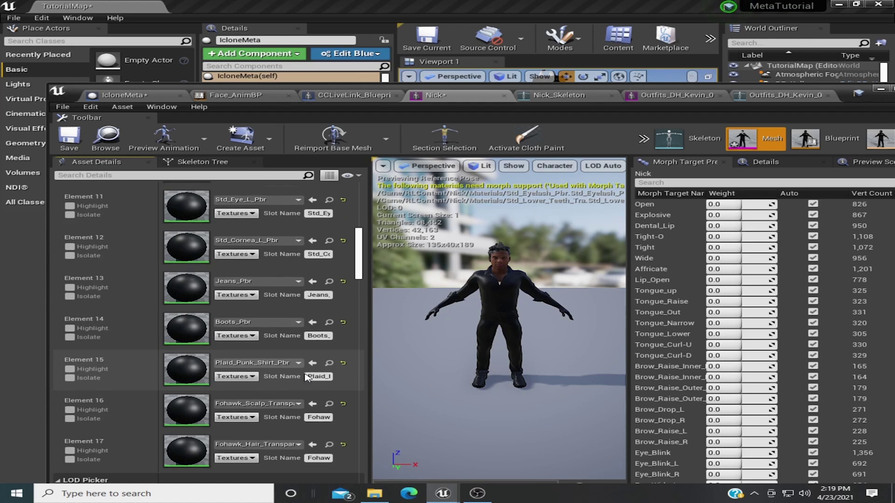
scroll(306, 377, "down", 2)
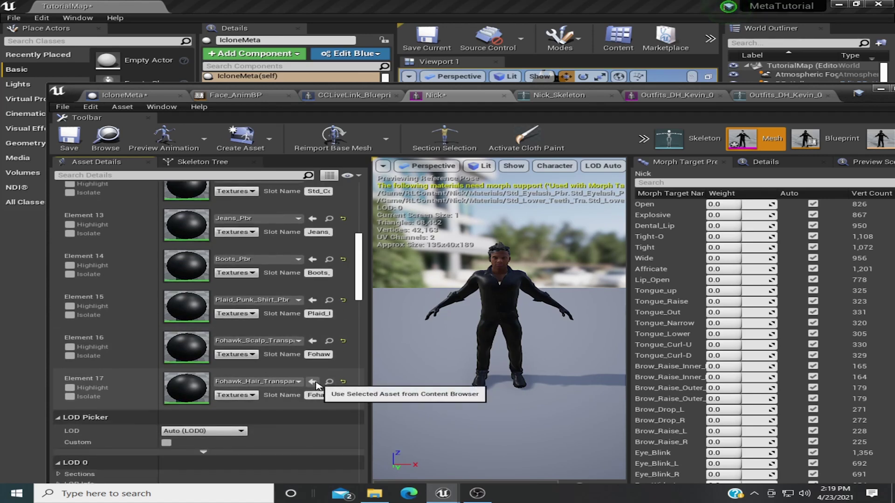
left_click(312, 382)
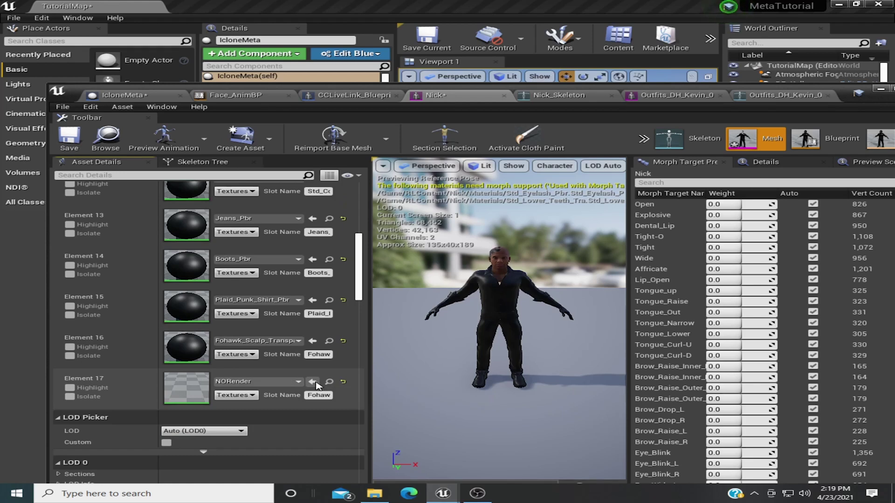
left_click(312, 342)
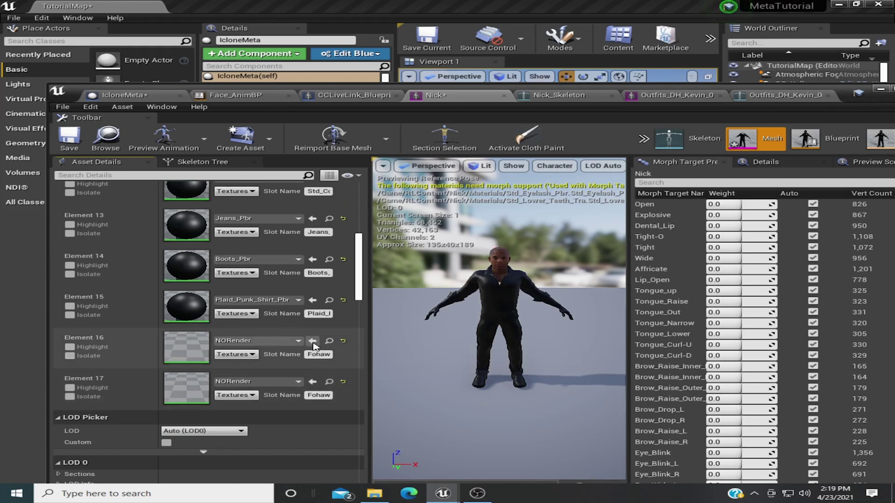
scroll(397, 325, "up", 5)
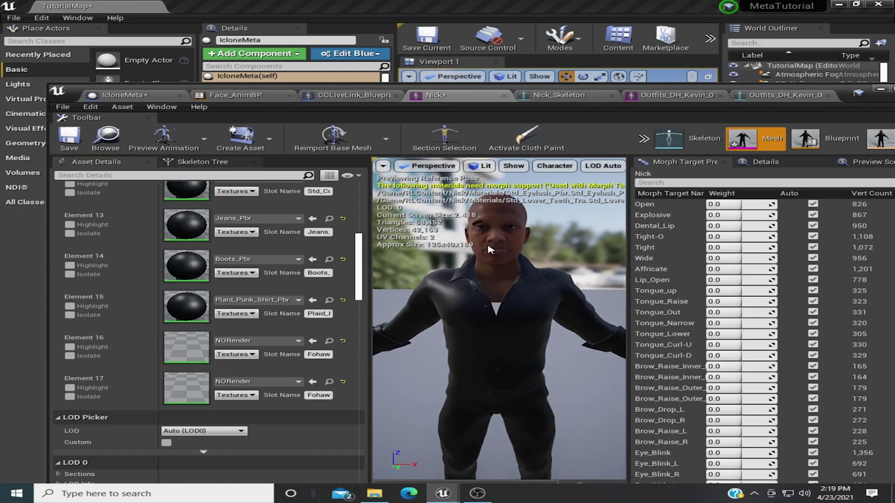
left_click(485, 267)
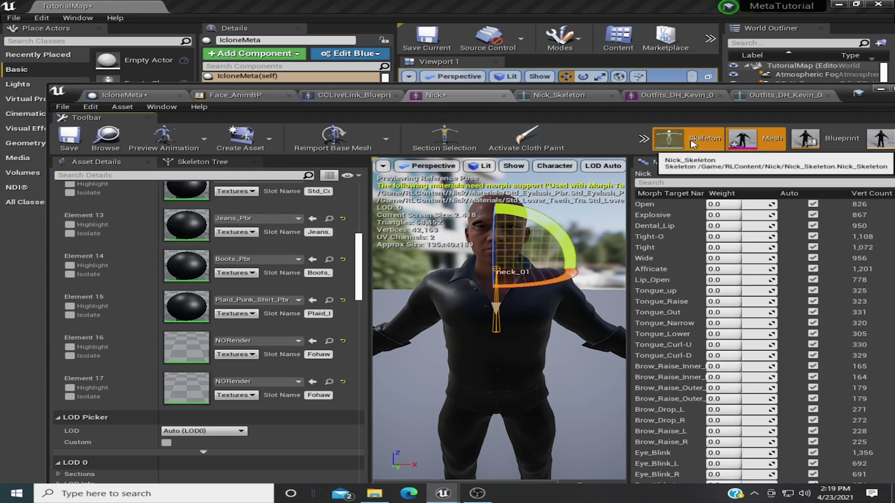
Nudge the MetaHumanHead socket slightly, save Nick_Skeleton, and return to CCLiveLink_Blueprint
left_click(669, 138)
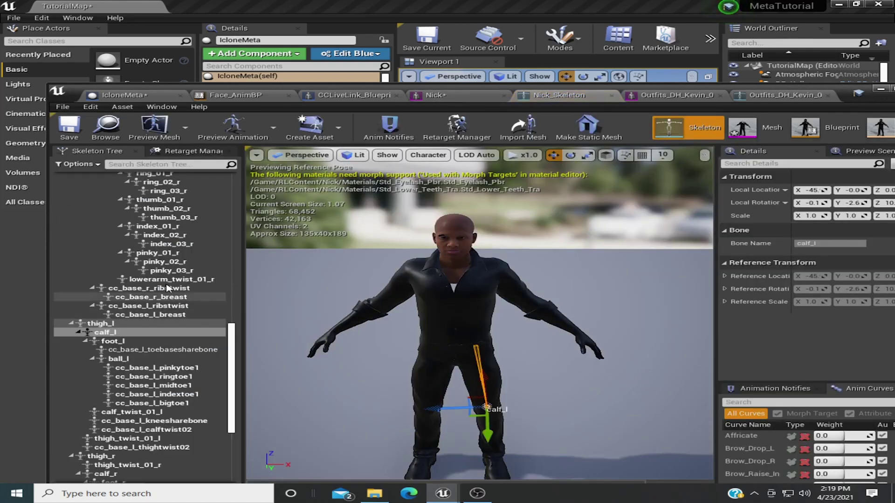
scroll(156, 353, "up", 1)
scroll(156, 353, "up", 20)
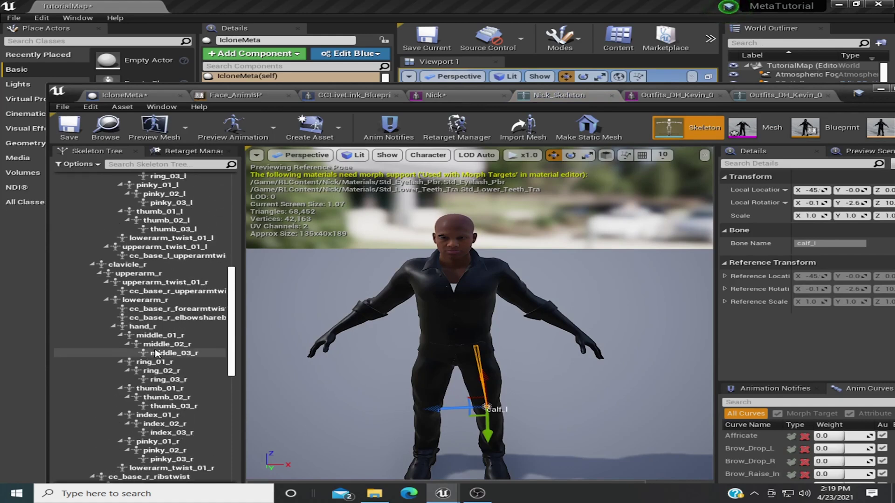
left_click(150, 317)
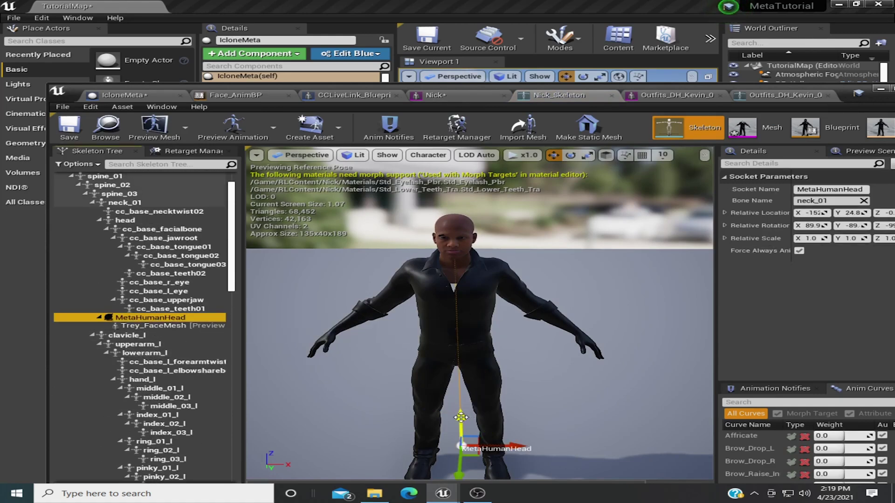
left_click_drag(461, 417, 460, 417)
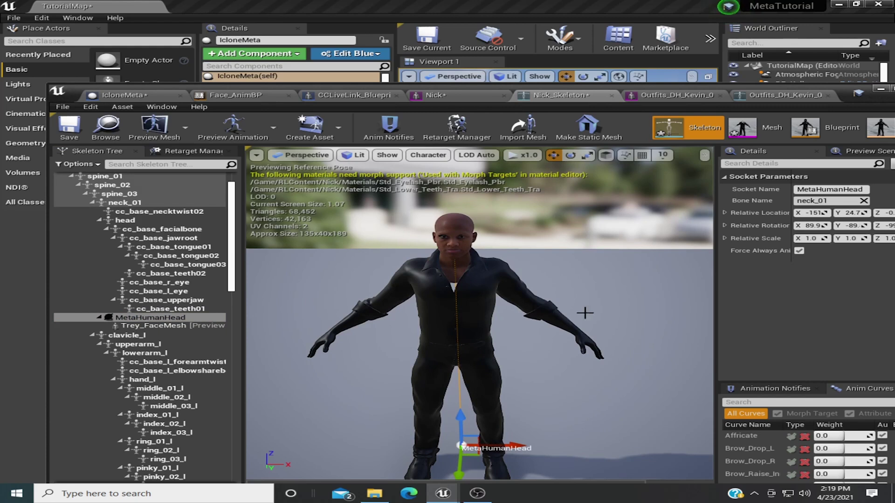
left_click(72, 137)
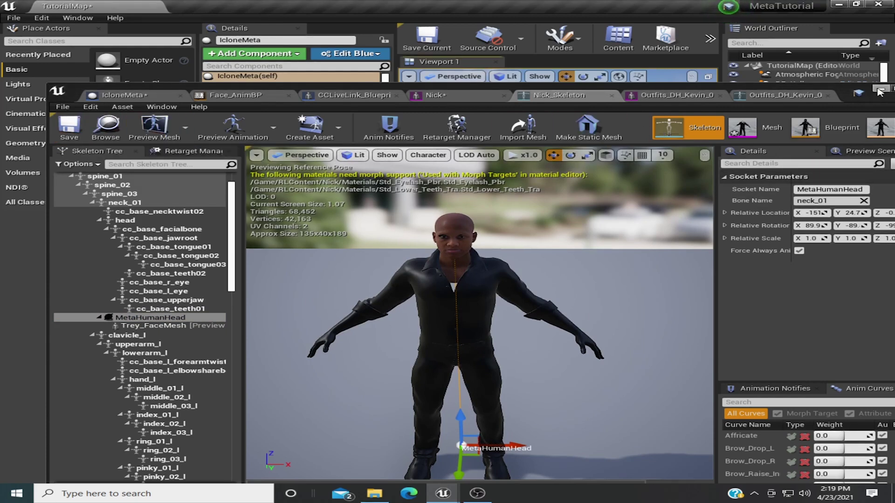
left_click(331, 96)
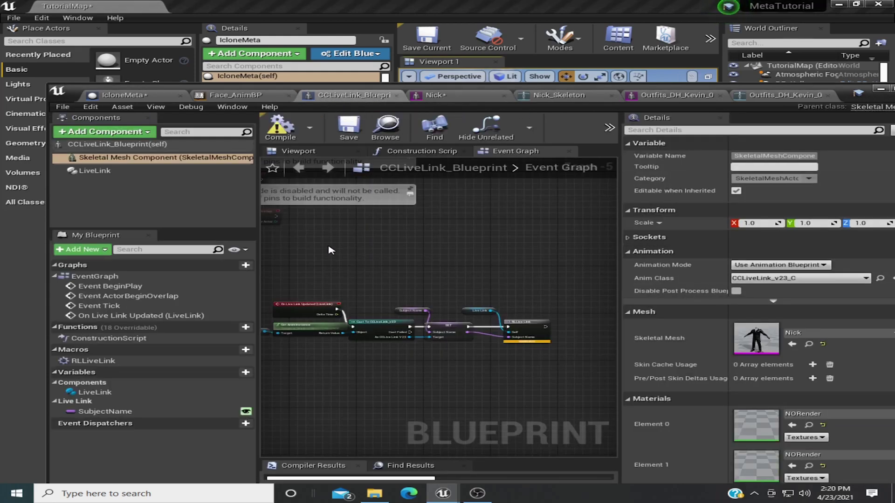
Add a Scene component, keeping the default name Scene, under the Skeletal Mesh Component
left_click(122, 157)
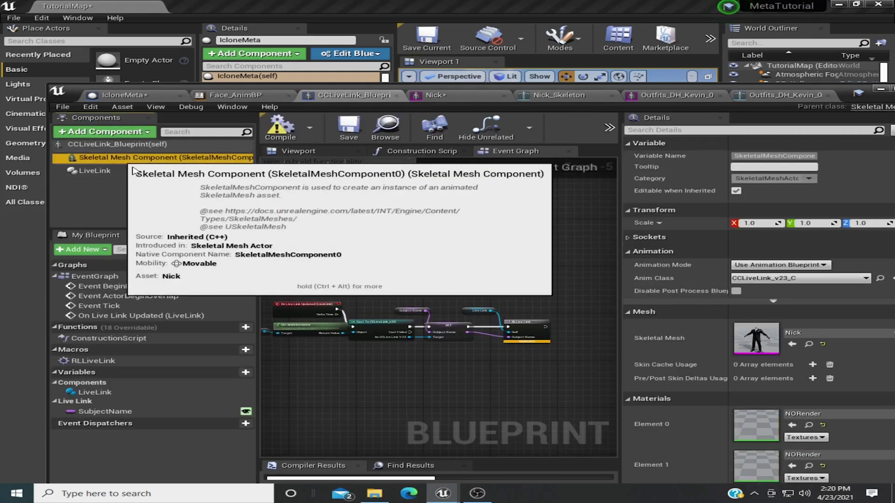
right_click(208, 157)
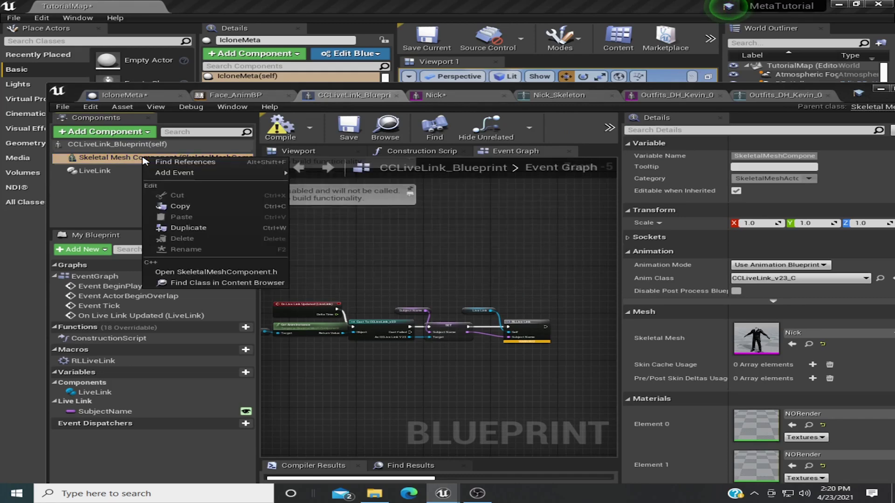
left_click(126, 133)
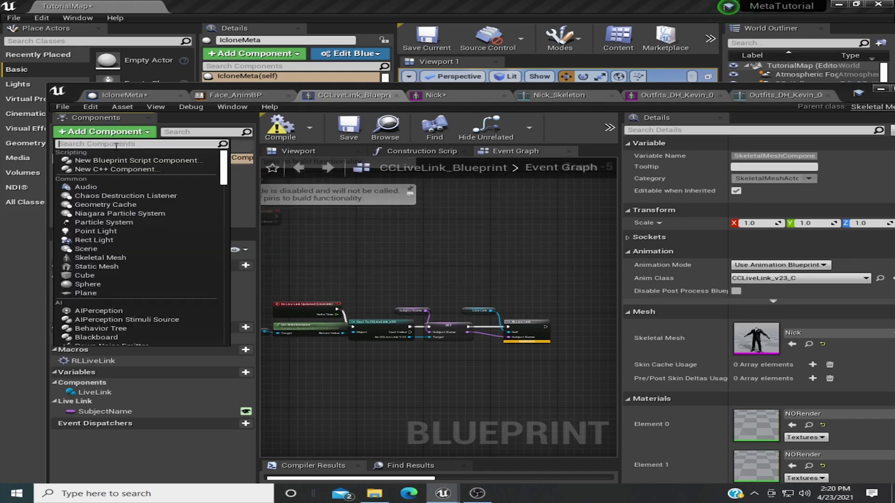
left_click(103, 248)
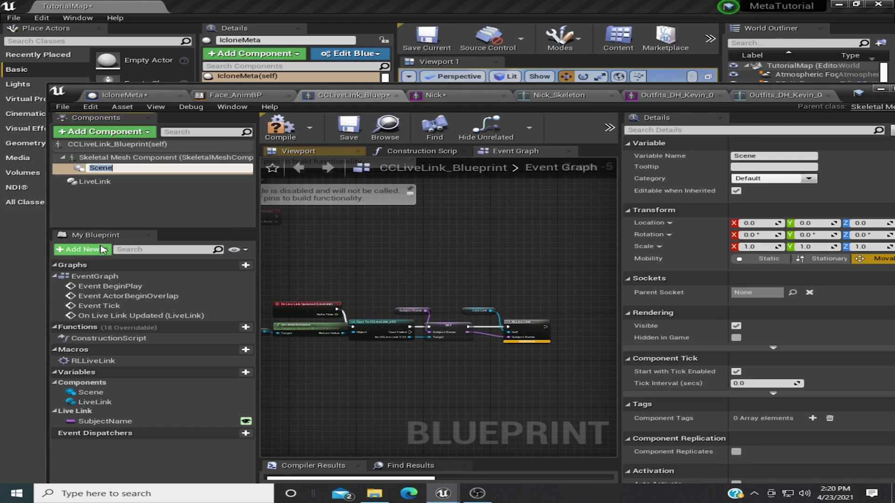
left_click(113, 168)
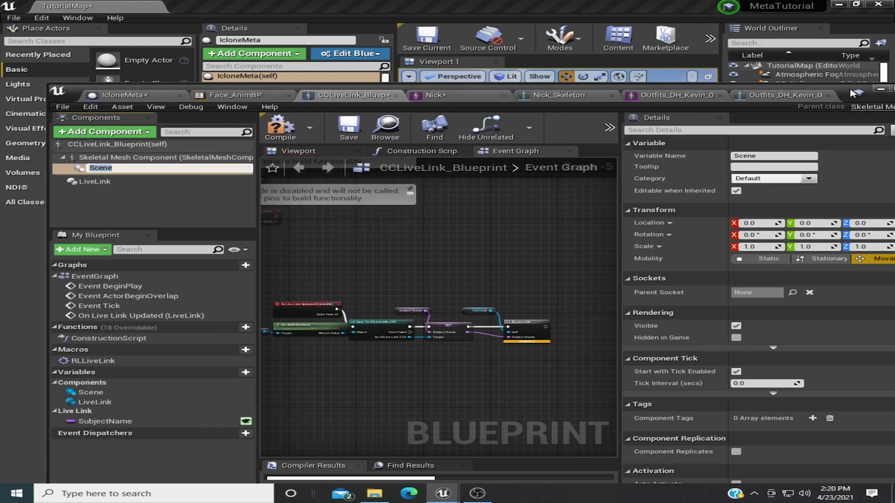
Browse the Content Browser to Content > MetaHumans > Trey and open BP_Trey
left_click(879, 89)
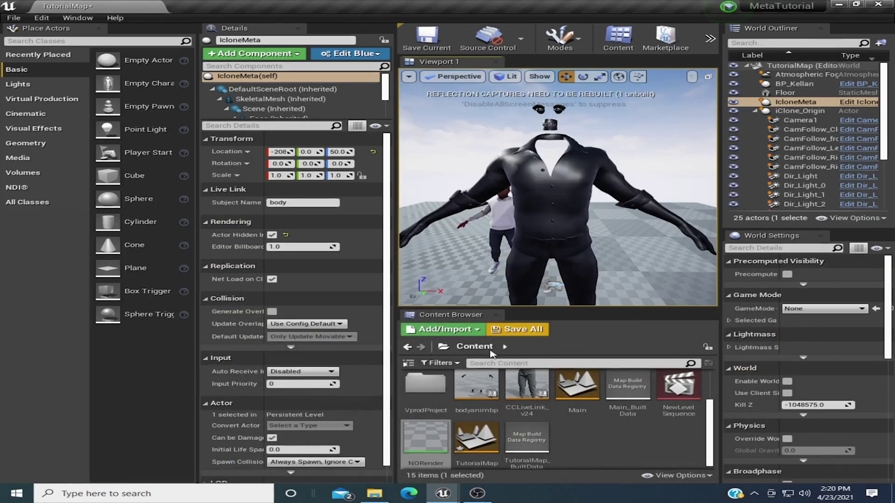
left_click(463, 349)
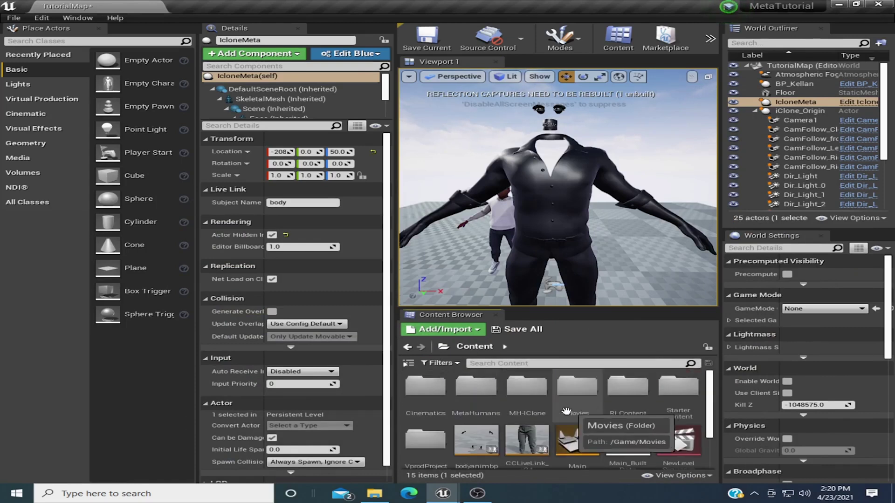
double_click(475, 388)
double_click(476, 389)
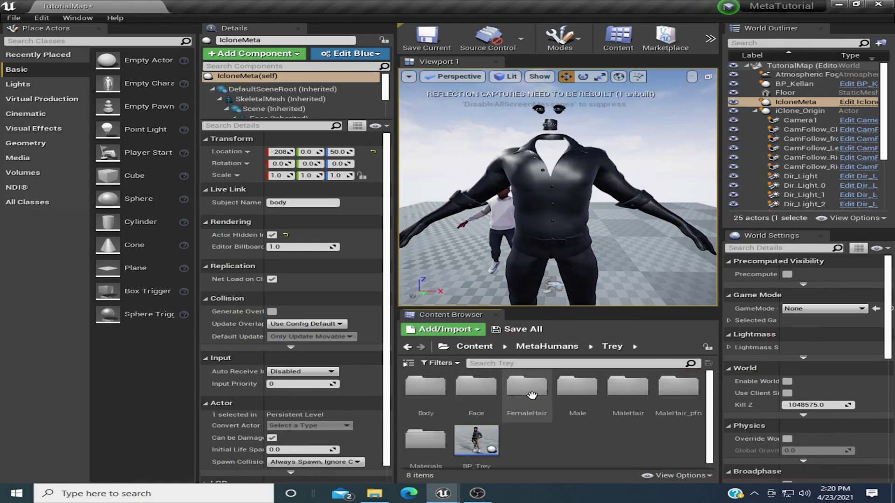
left_click(485, 436)
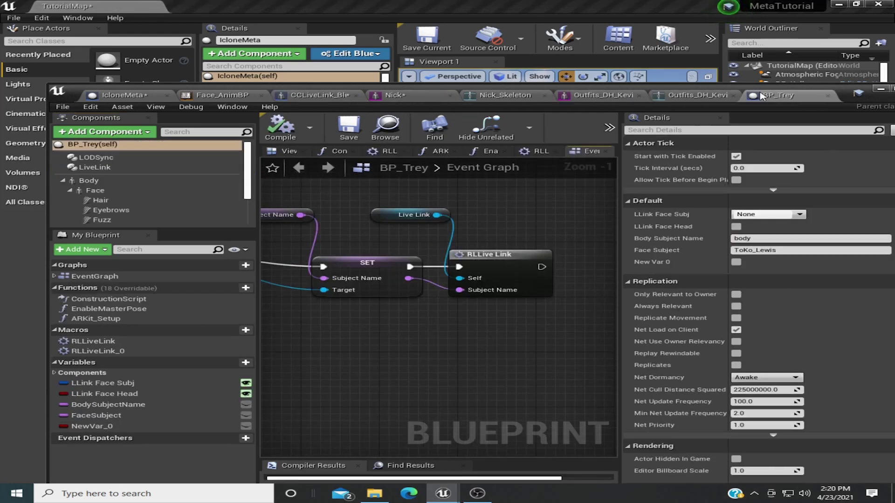
Copy BP_Trey's Face component, which uses Trey_FaceMesh, from the Components panel
scroll(481, 220, "down", 3)
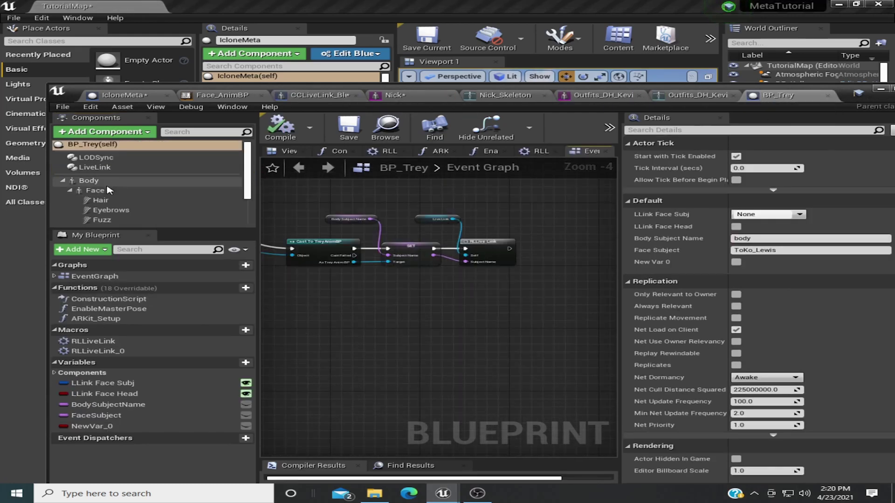
left_click(70, 190)
right_click(99, 192)
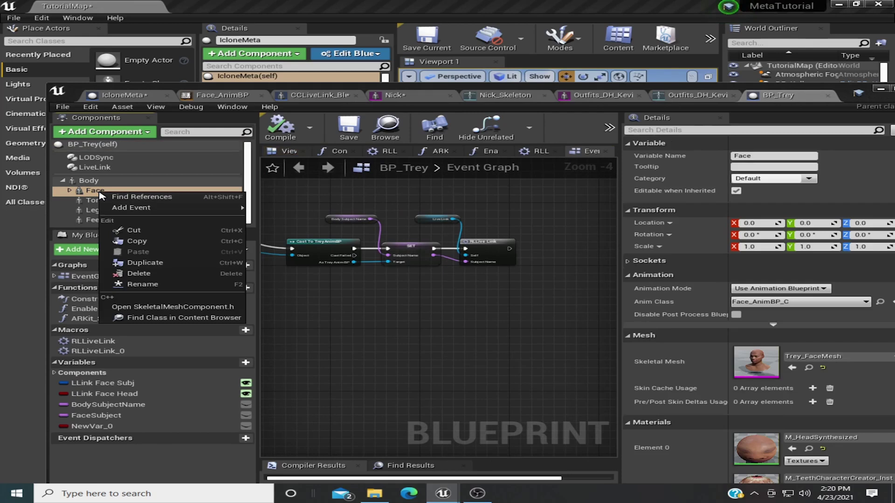
left_click(157, 243)
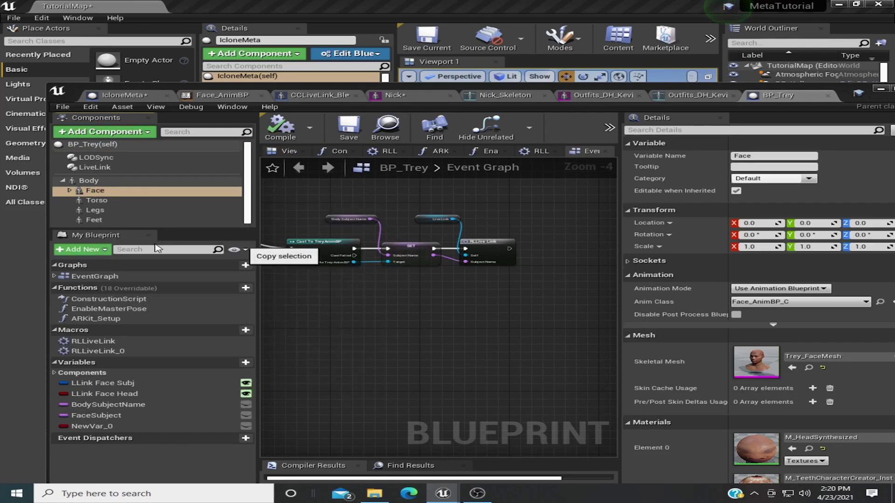
Paste the Face component under Scene in CCLiveLink_Blueprint and check it in the viewport
left_click(314, 95)
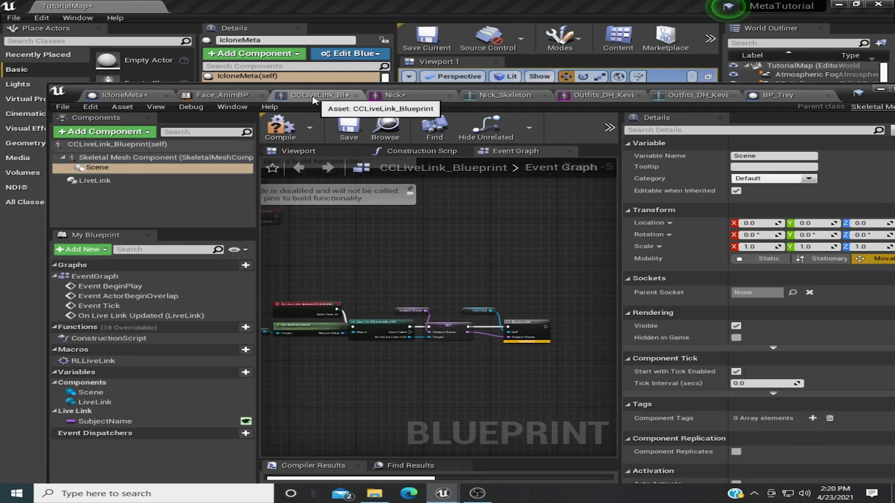
right_click(137, 171)
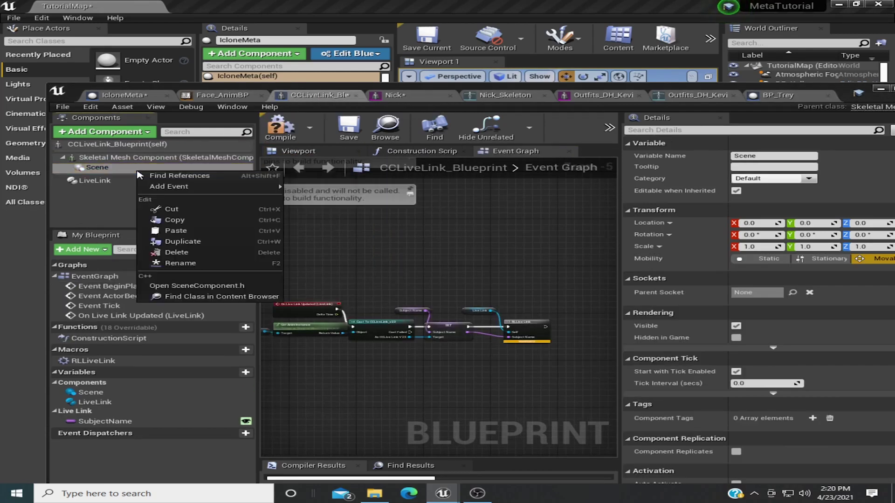
left_click(198, 233)
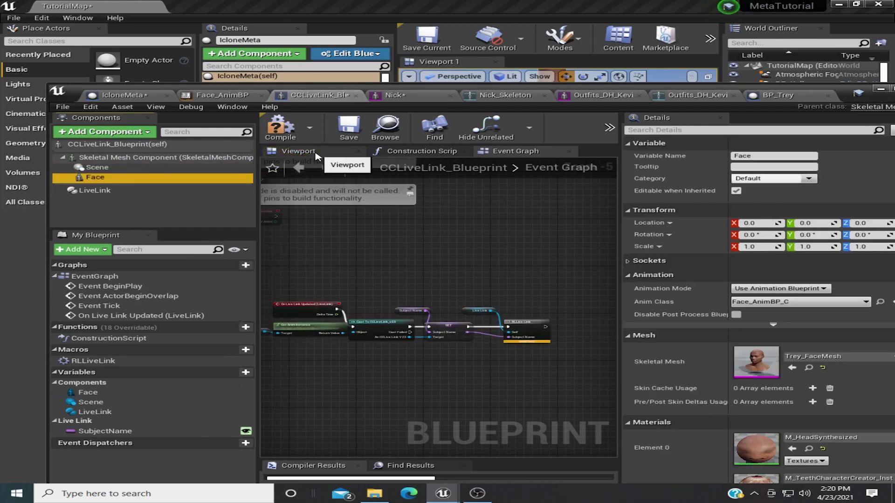
left_click(316, 154)
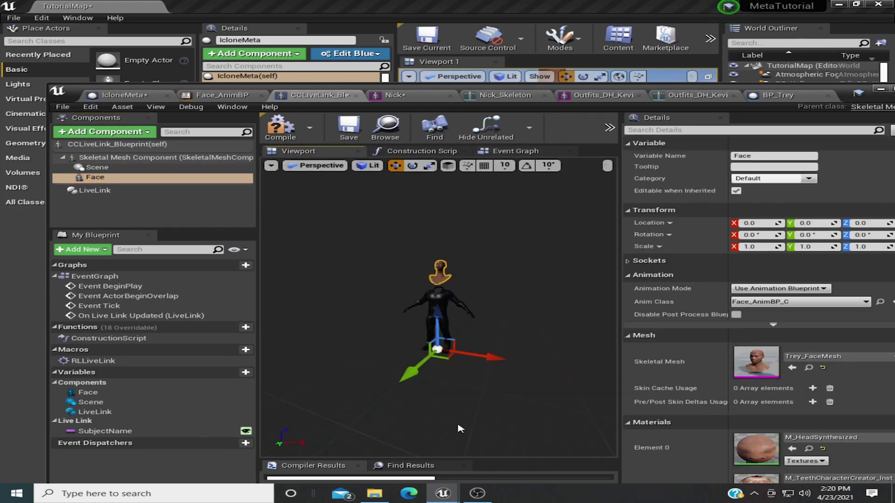
mouse_move(471, 492)
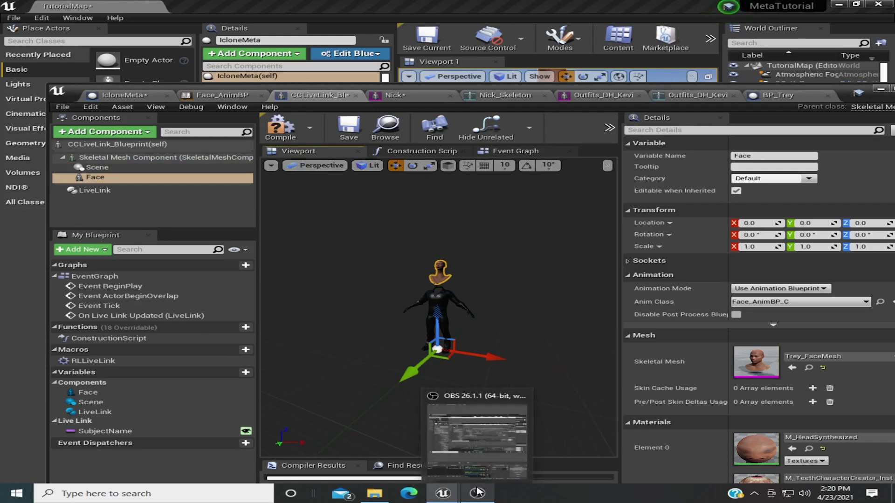
left_click(477, 492)
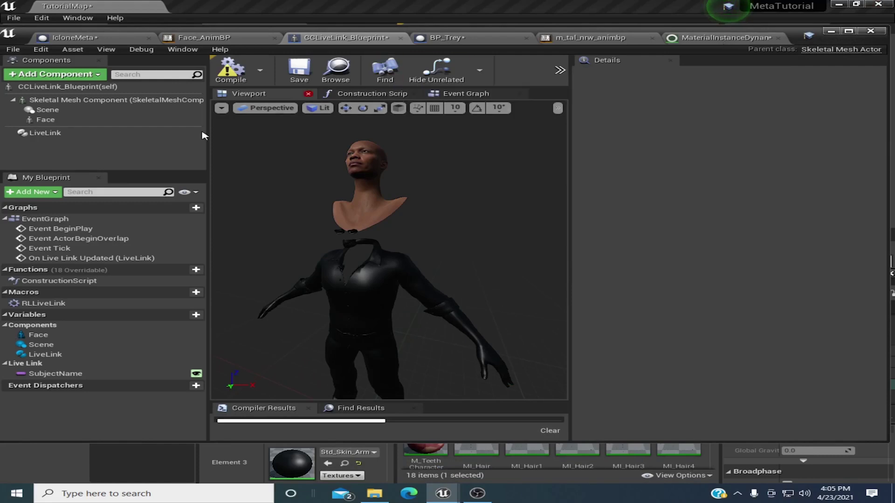
left_click(94, 120)
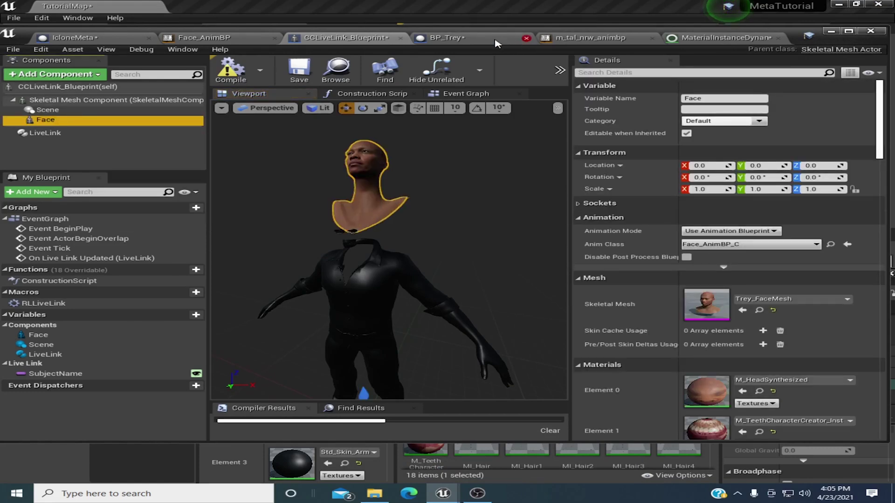
left_click(433, 37)
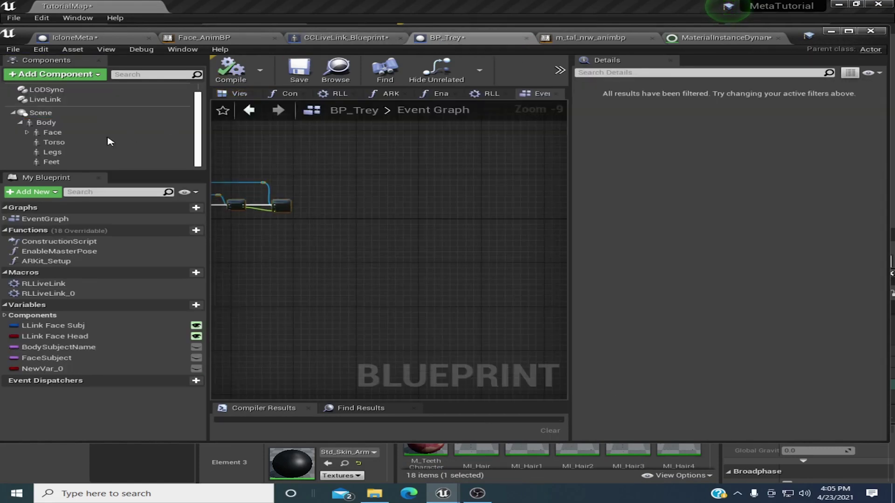
Expand Face, select the six groom components from Hair through Beard, and copy them
left_click(26, 132)
left_click(80, 143)
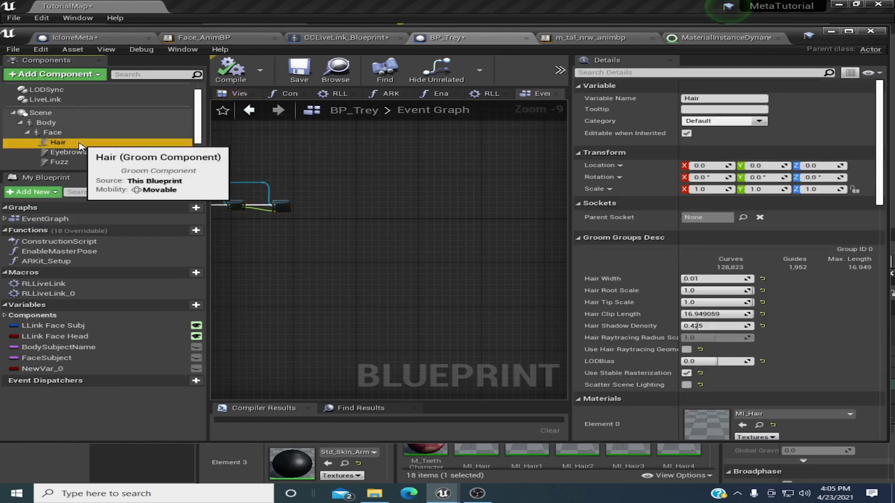
scroll(81, 146, "down", 2)
scroll(82, 147, "down", 2)
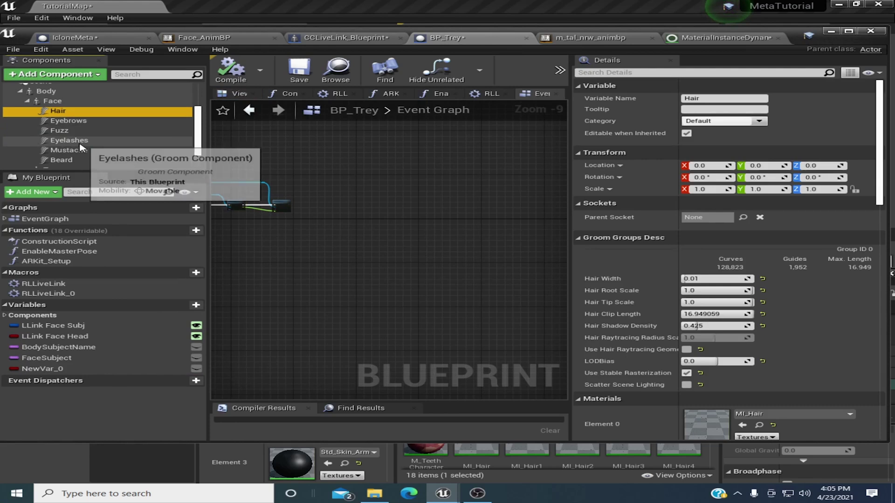
scroll(82, 149, "down", 2)
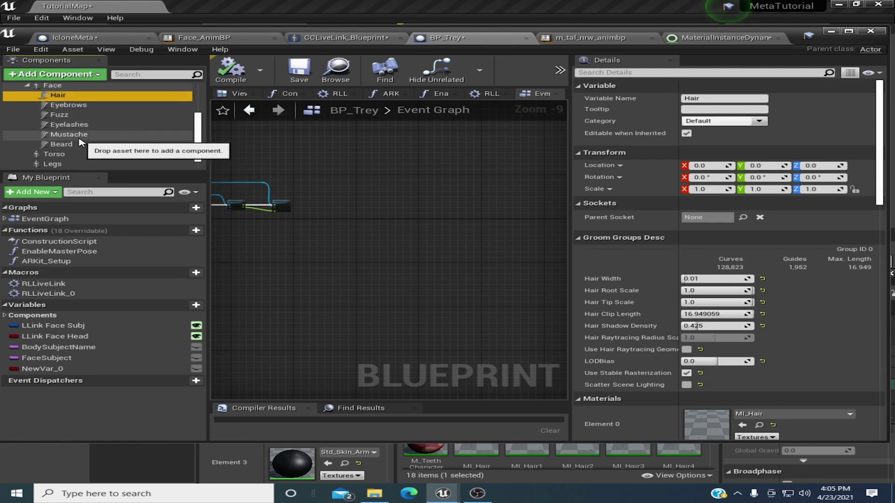
left_click(82, 145, "shift")
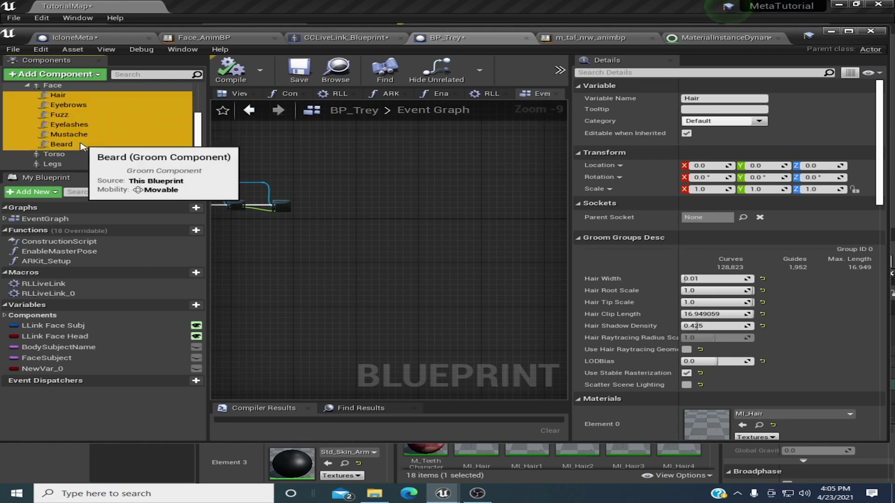
right_click(86, 99)
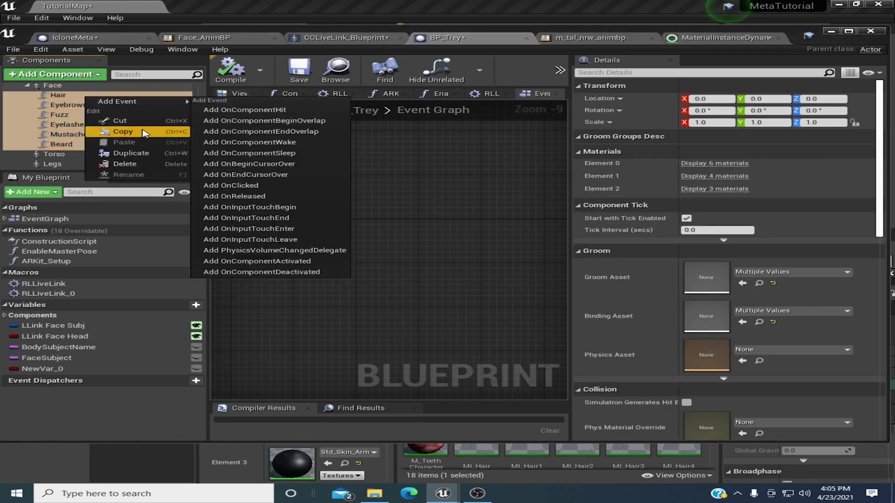
key("Escape")
Paste the groom components into CCLiveLink_Blueprint, attach them under Face, and save
left_click(297, 40)
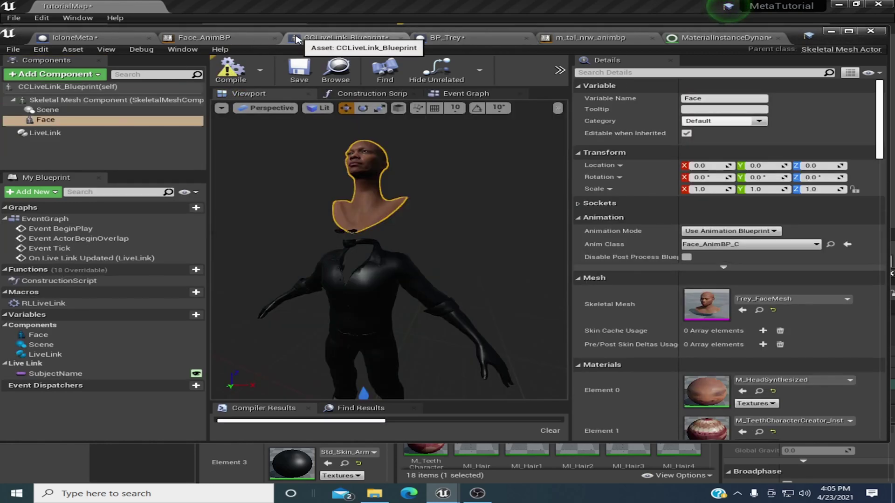
right_click(100, 122)
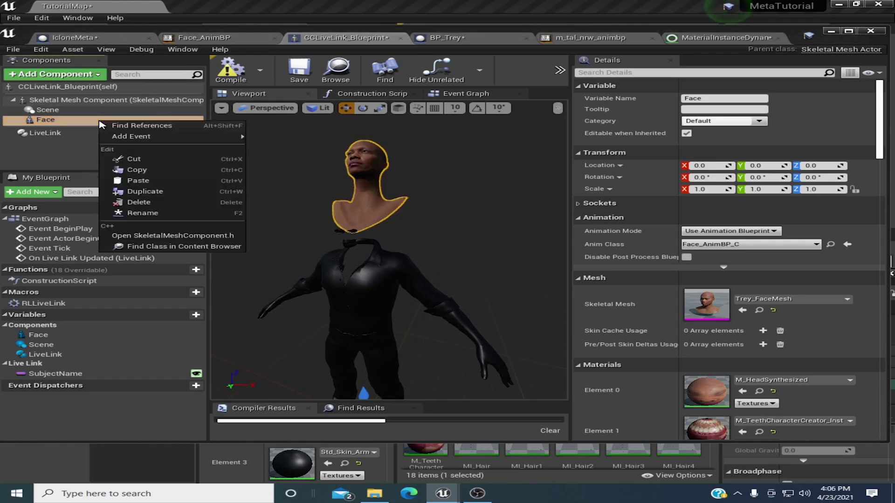
key("Escape")
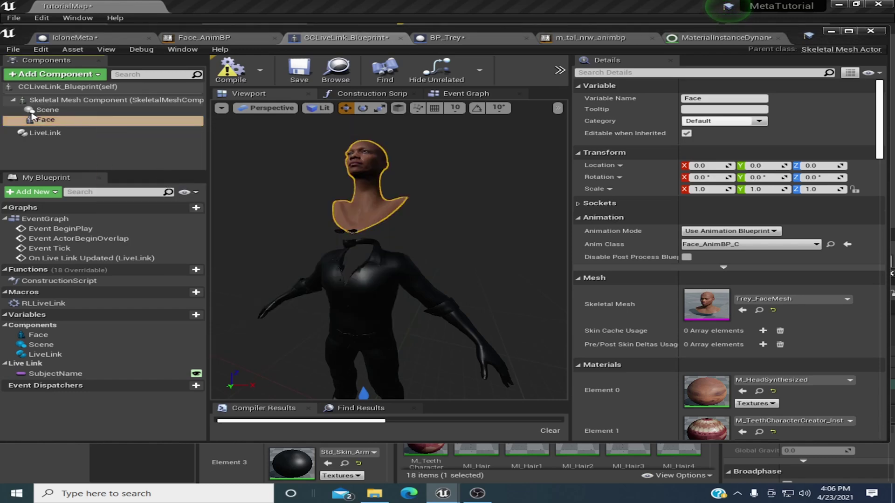
key("ctrl+v")
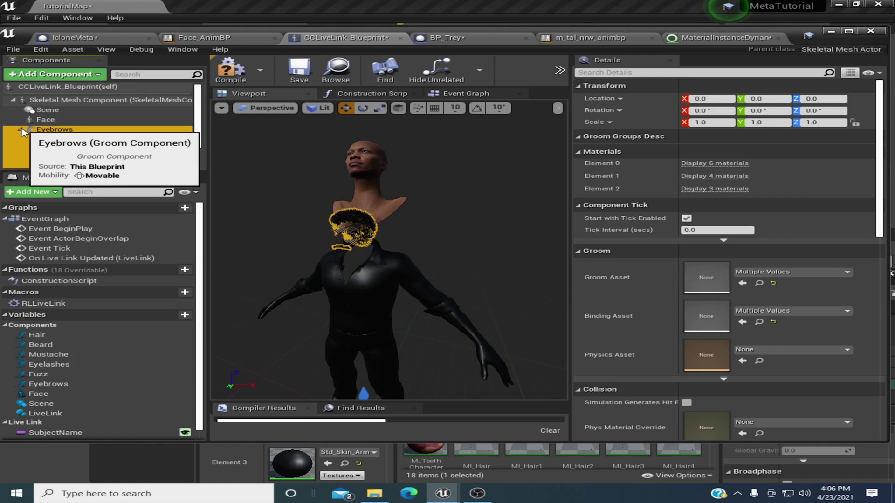
left_click_drag(53, 122, 53, 122)
left_click(47, 119)
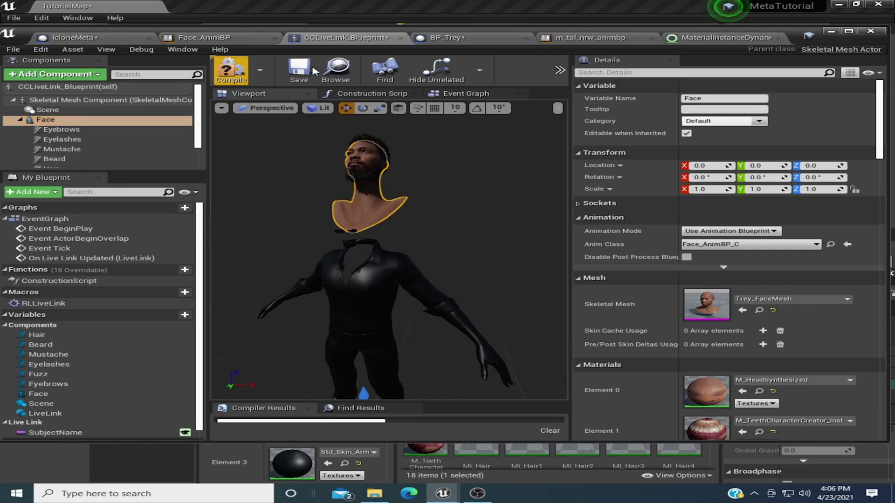
left_click(299, 74)
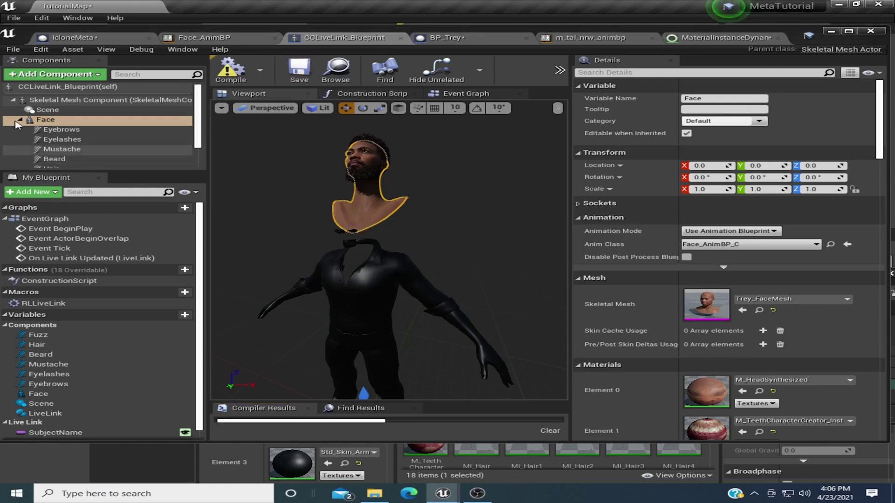
Collapse Face's children and attach Face under the Scene component
left_click(19, 120)
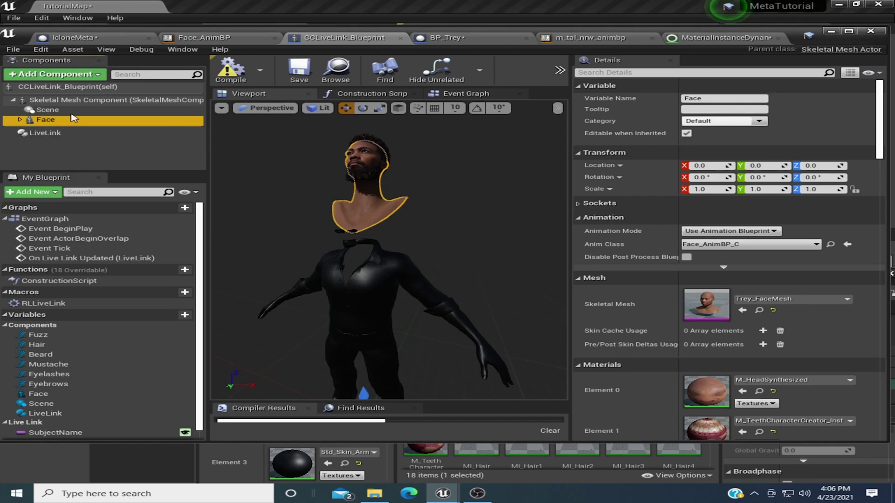
left_click_drag(54, 122, 59, 116)
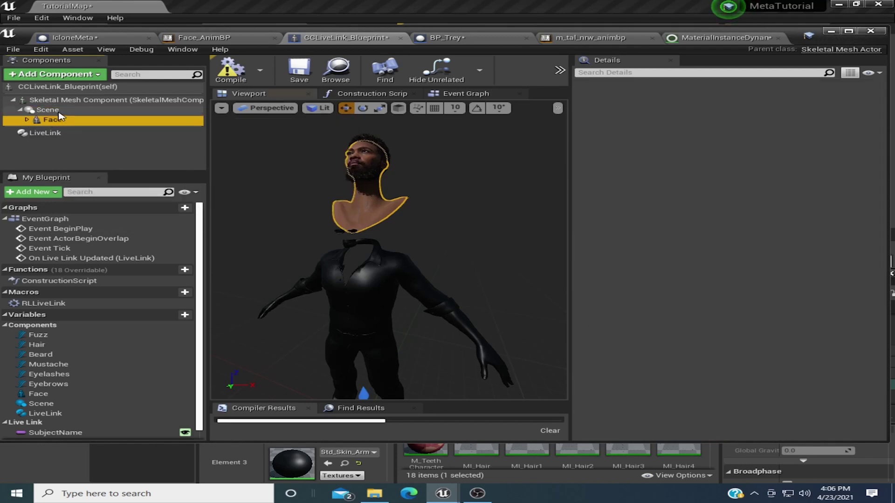
left_click(60, 113)
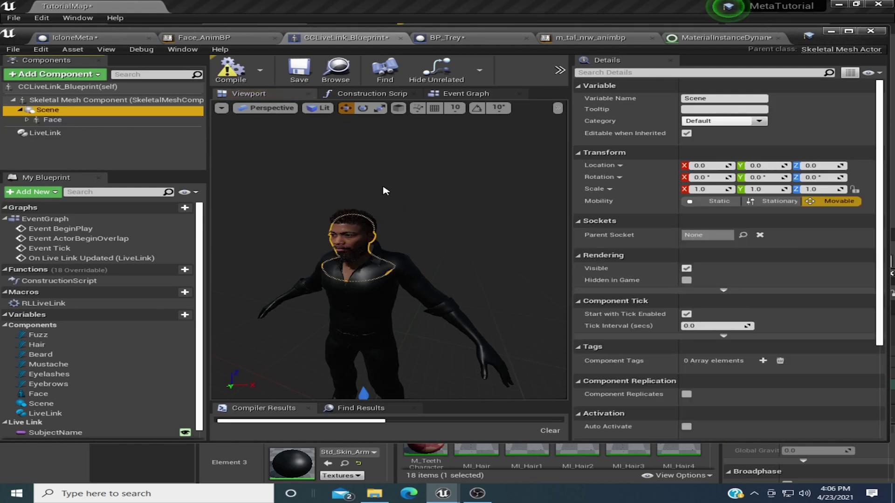
Zoom the character preview to check the head, then close the MaterialInstanceDynamic tab
left_click(417, 193)
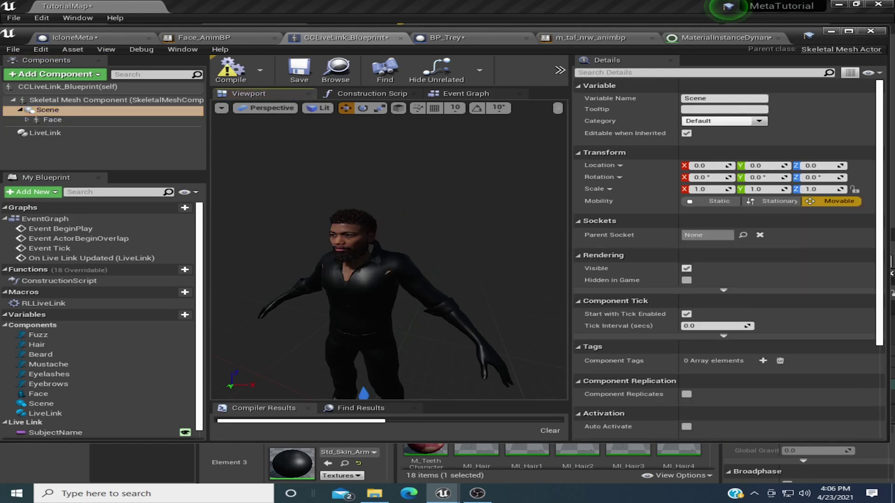
scroll(389, 256, "up", 6)
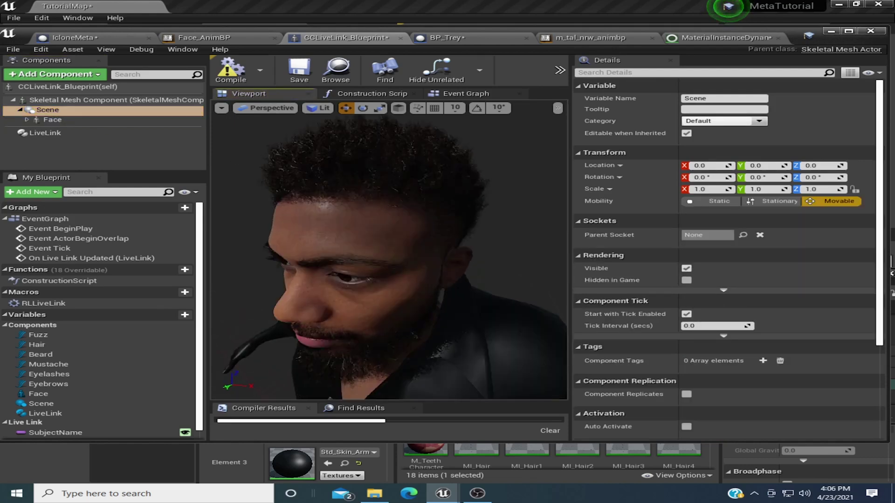
scroll(389, 256, "down", 6)
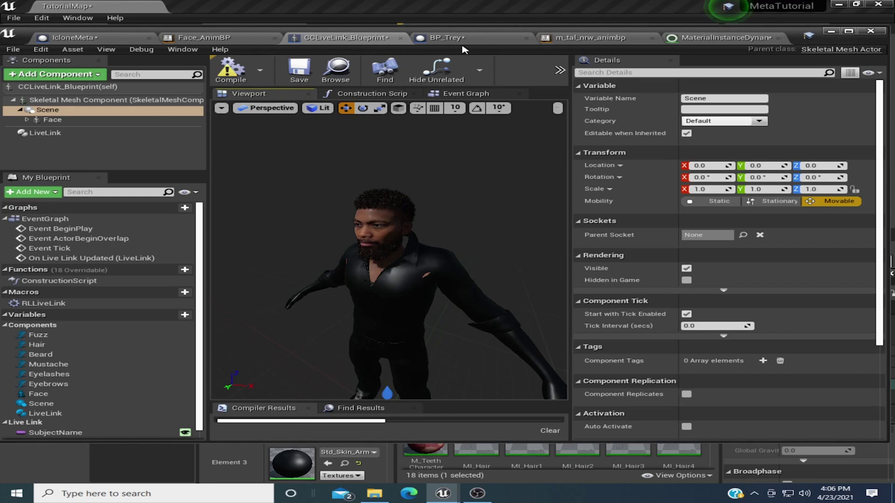
left_click(777, 38)
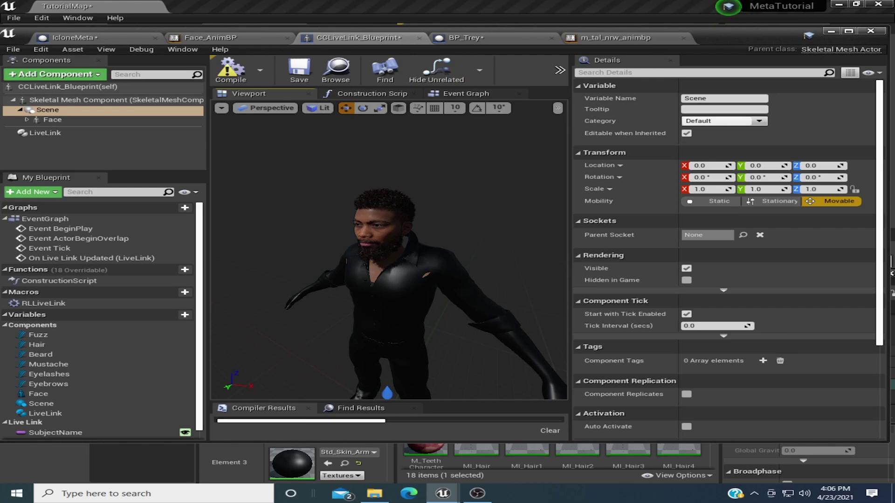
scroll(389, 259, "down", 4)
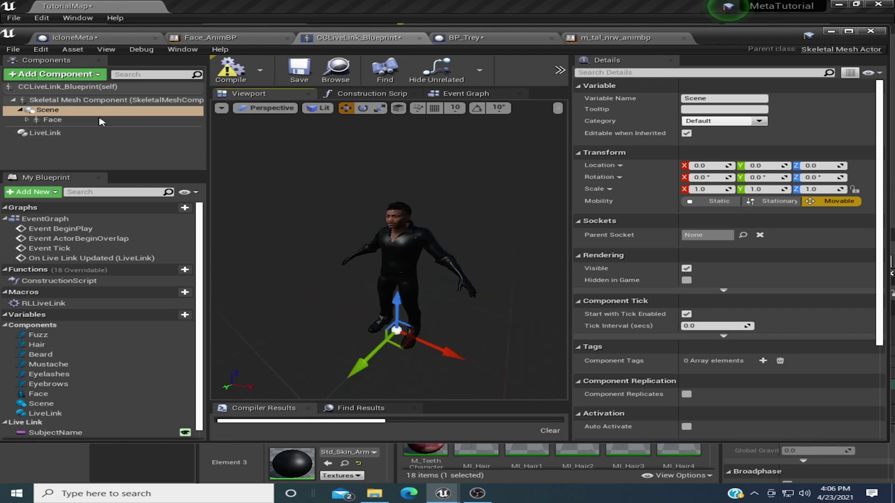
In the Construction Script, drag in Scene and add an AttachComponentToComponent node ('att')
left_click(383, 97)
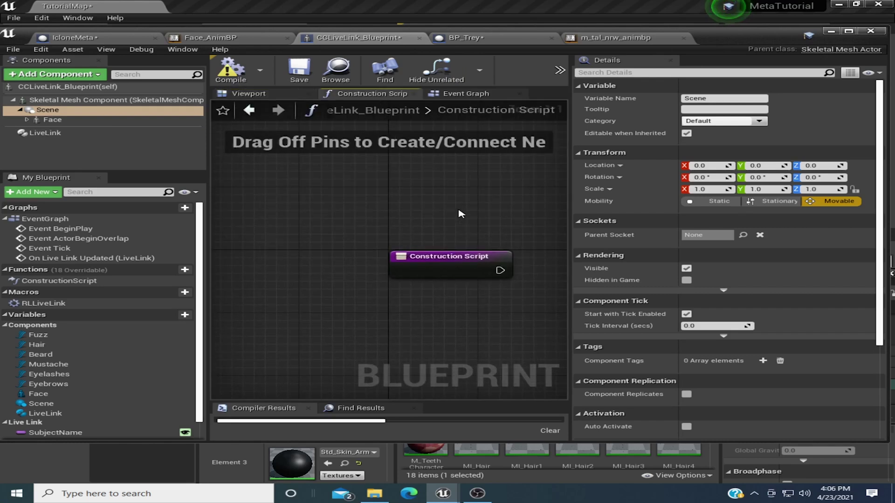
right_click_drag(461, 215, 313, 184)
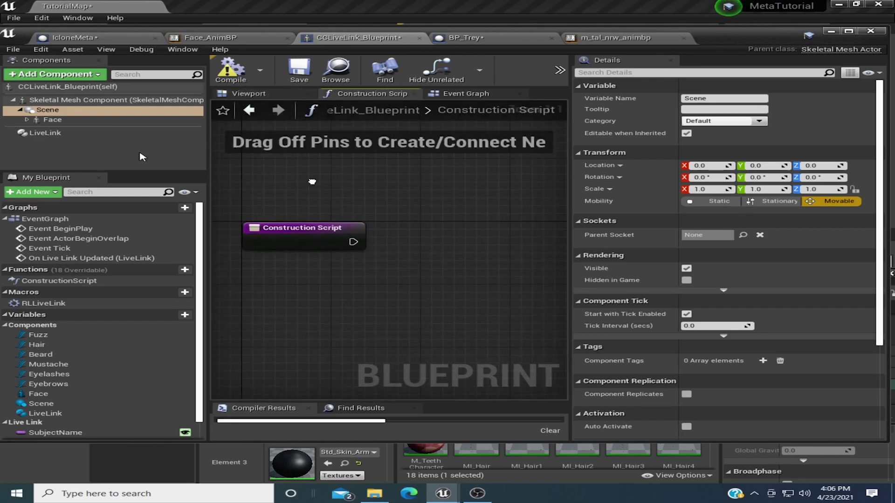
left_click_drag(46, 110, 312, 295)
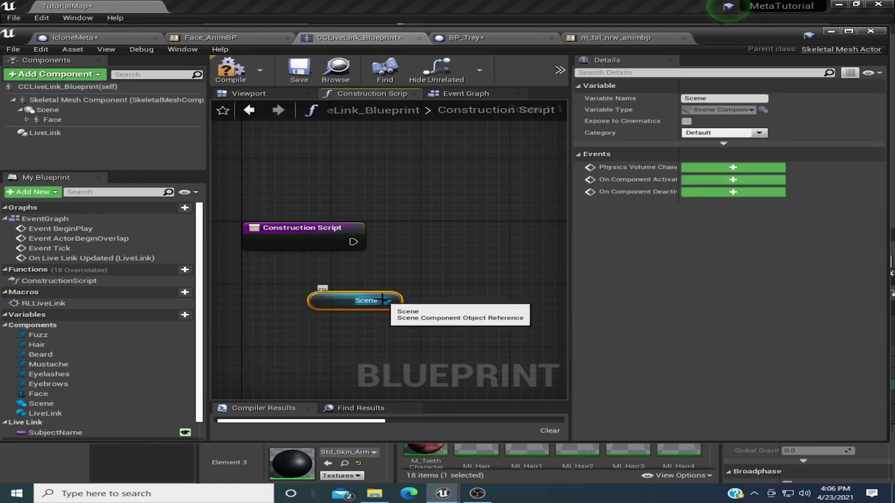
left_click_drag(385, 301, 459, 259)
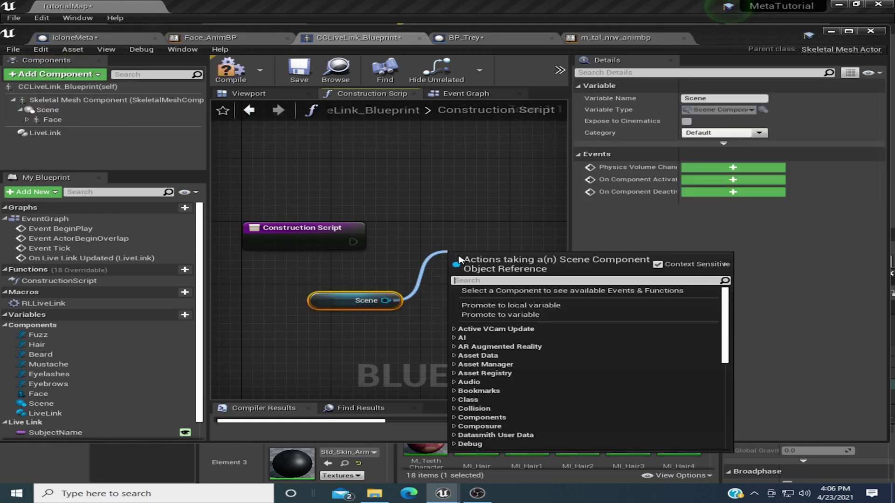
type("att")
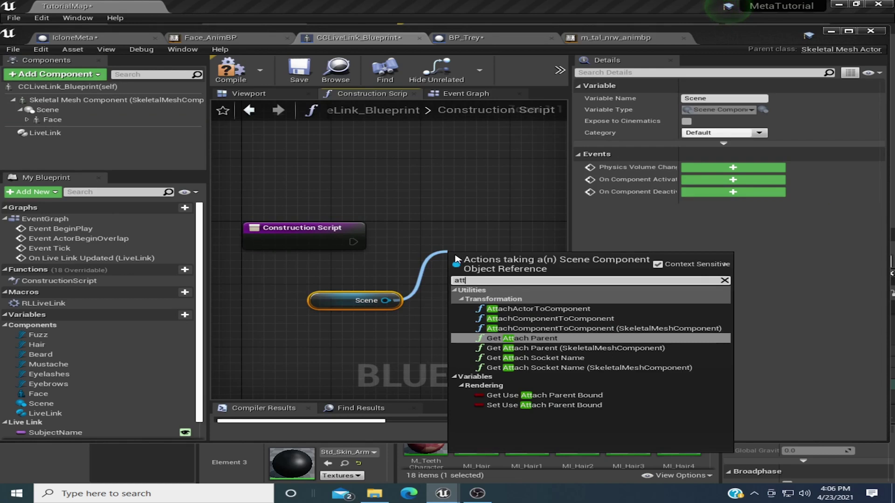
left_click(629, 325)
Wire the attach node to the Construction Script exec, leaving Socket Name as None
left_click_drag(481, 272, 481, 245)
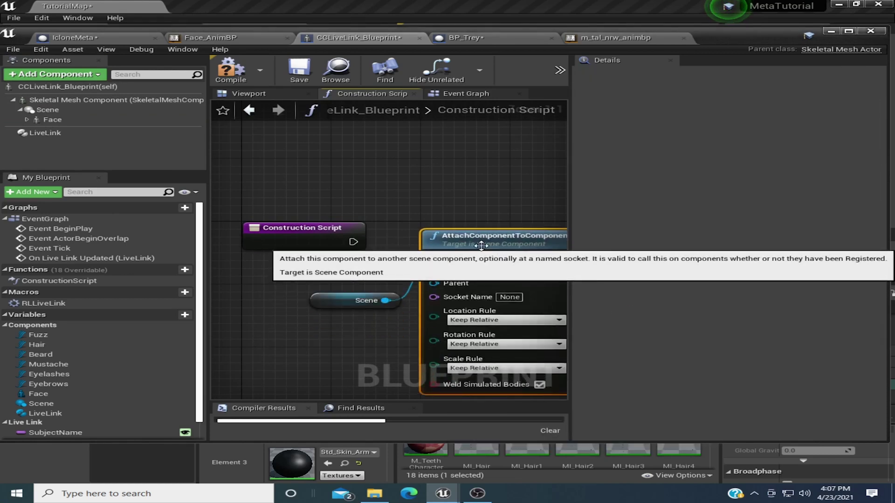
left_click_drag(354, 242, 466, 229)
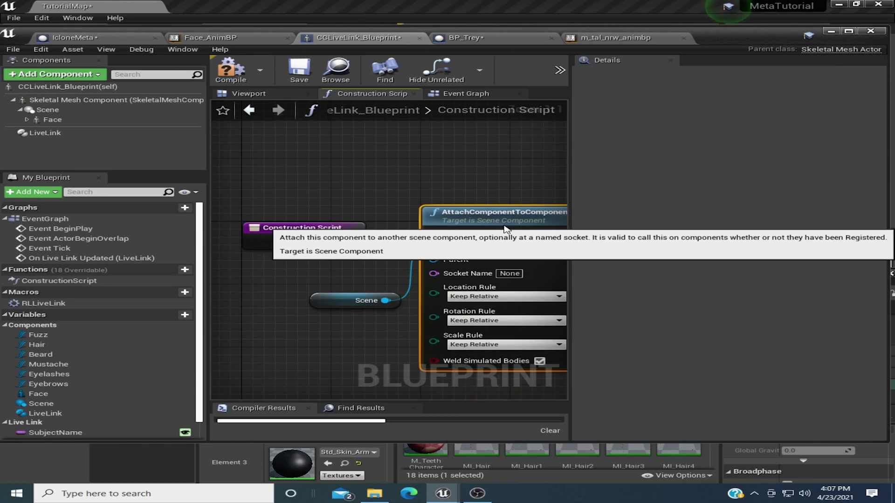
left_click_drag(506, 228, 495, 229)
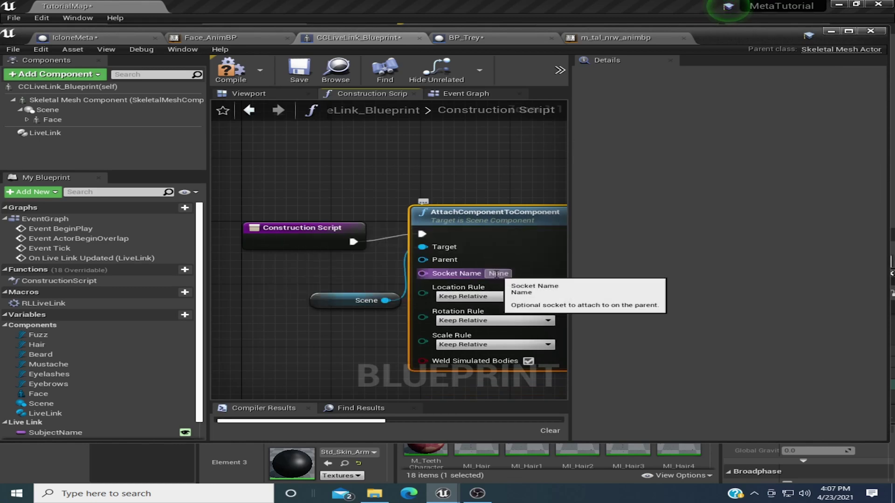
left_click(496, 274)
right_click(497, 274)
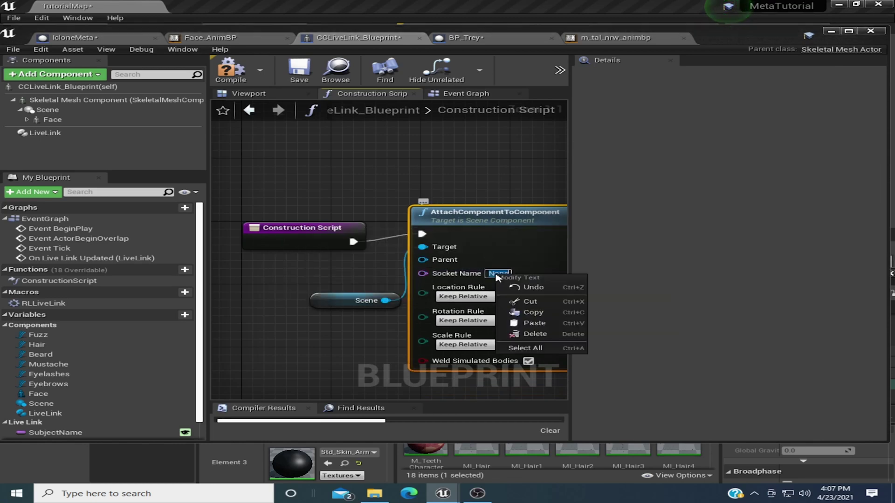
left_click(540, 324)
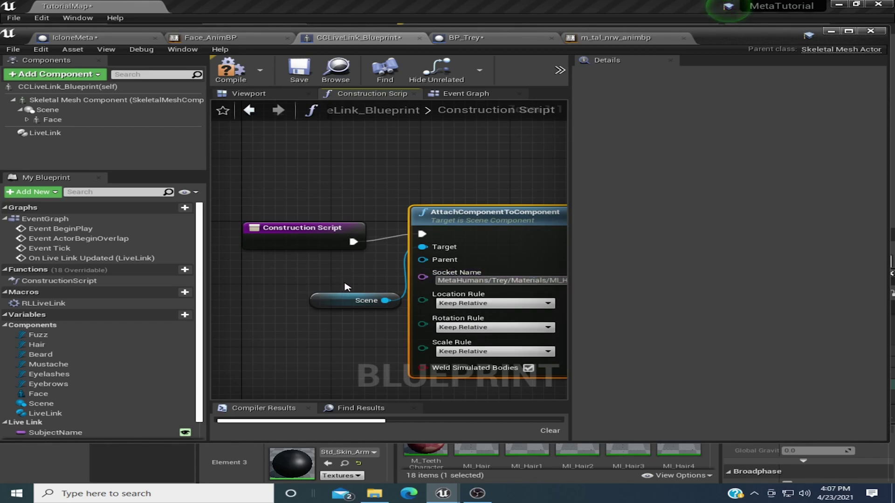
key("ctrl+z")
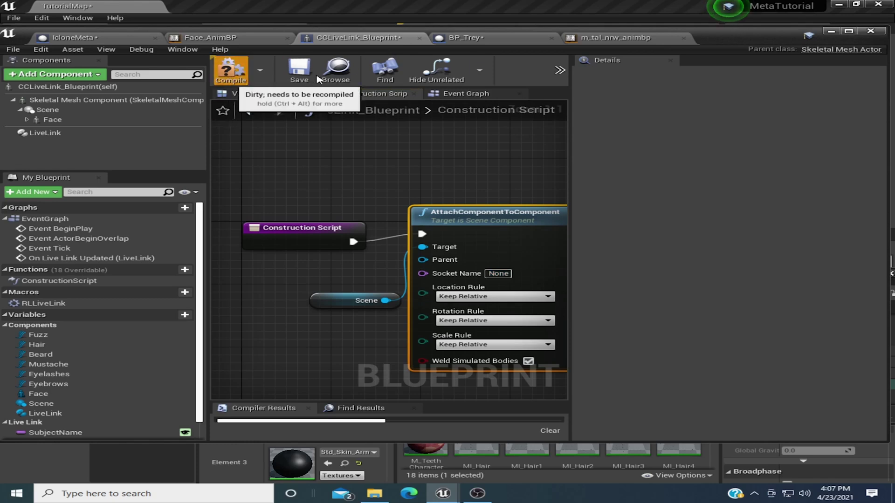
Save the blueprint and select the Skeletal Mesh Component
left_click(299, 69)
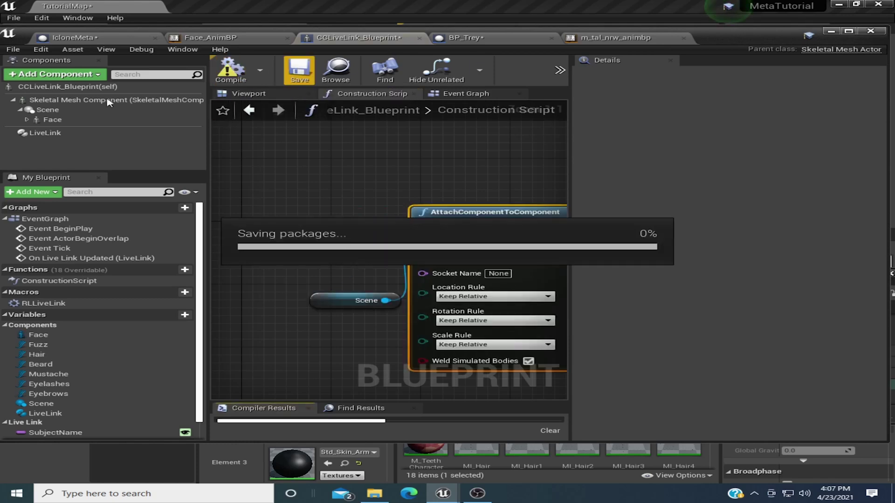
left_click(54, 119)
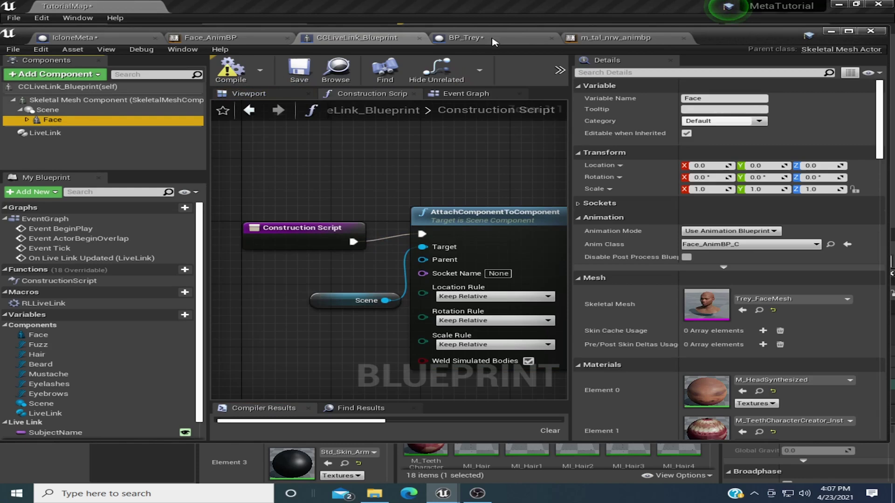
left_click(59, 100)
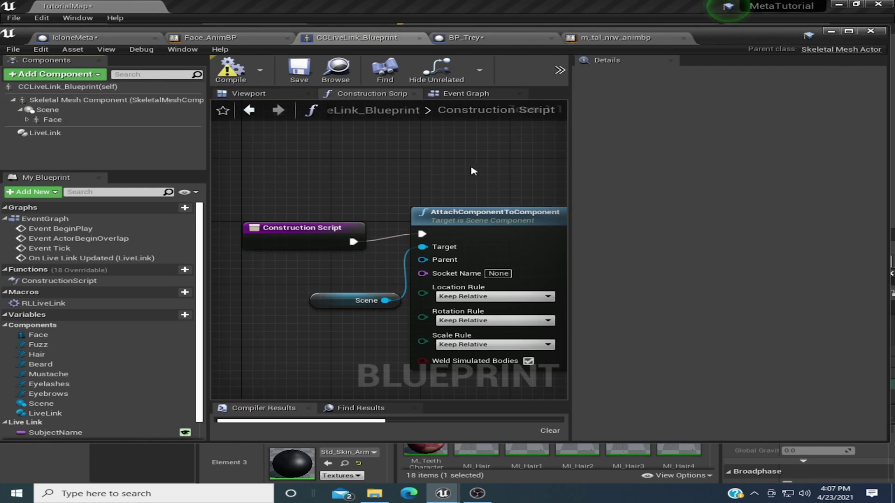
left_click(84, 100)
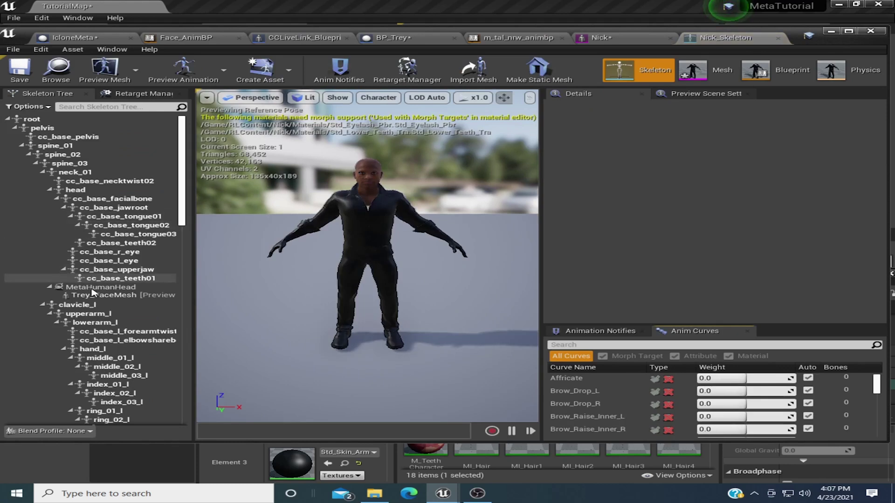
Copy the MetaHumanHead socket name in Nick_Skeleton, then close the Nick_Skeleton and Nick tabs
left_click(92, 287)
right_click(94, 289)
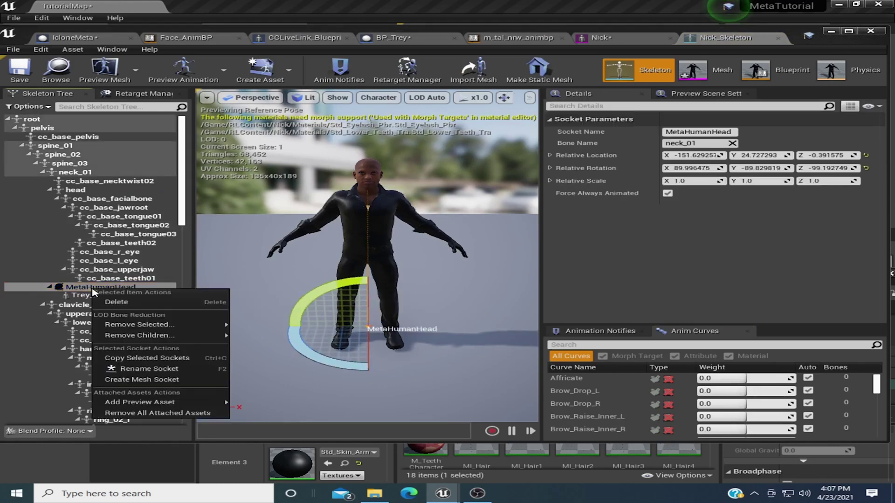
left_click(698, 132)
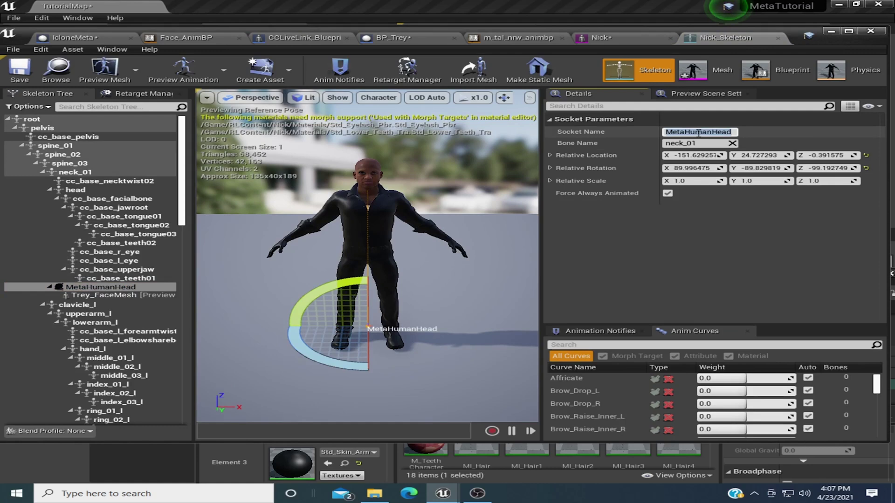
right_click(698, 133)
left_click(720, 173)
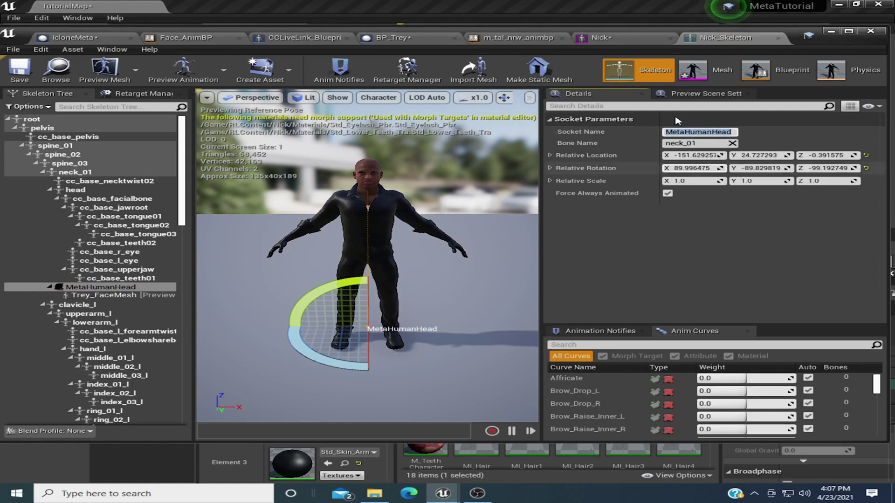
left_click(778, 39)
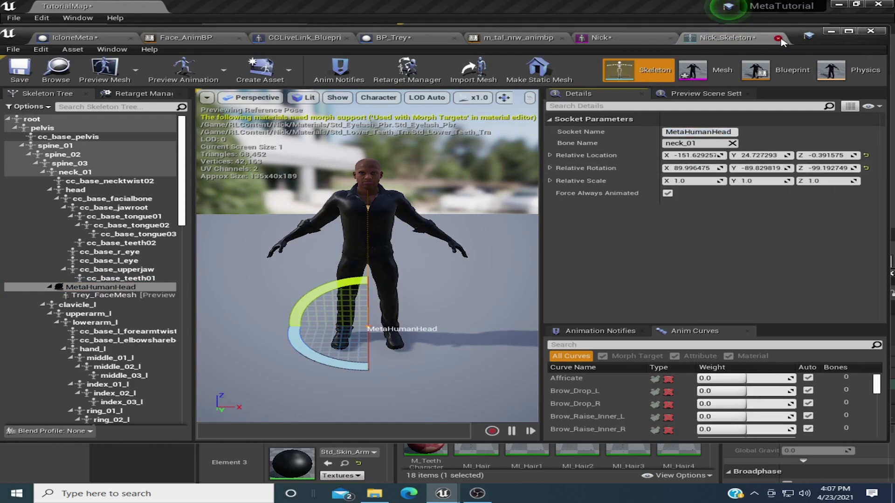
left_click(778, 39)
Paste MetaHumanHead into the attach node's Socket Name in CCLiveLink_Blueprint's Construction Script
left_click(781, 39)
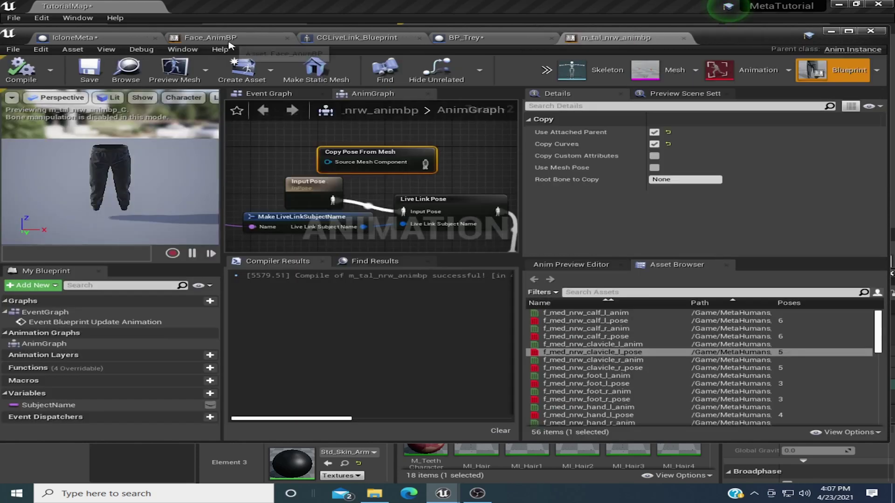
left_click(355, 38)
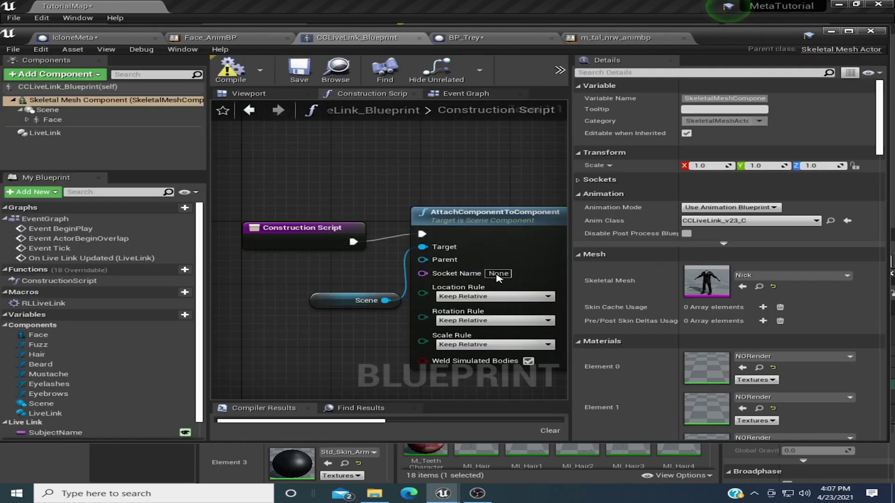
left_click(498, 274)
right_click(498, 275)
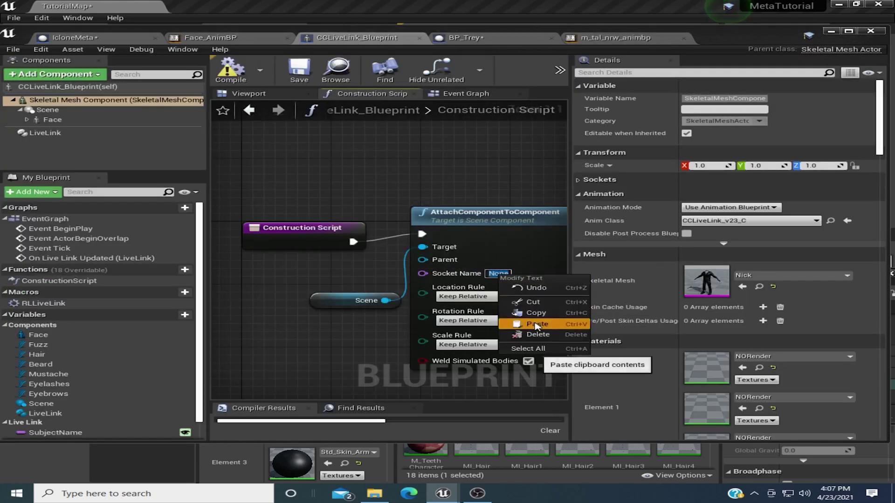
left_click(540, 329)
Set the rotation and scale rules to Snap to Target and save the blueprint
right_click_drag(374, 333, 255, 311)
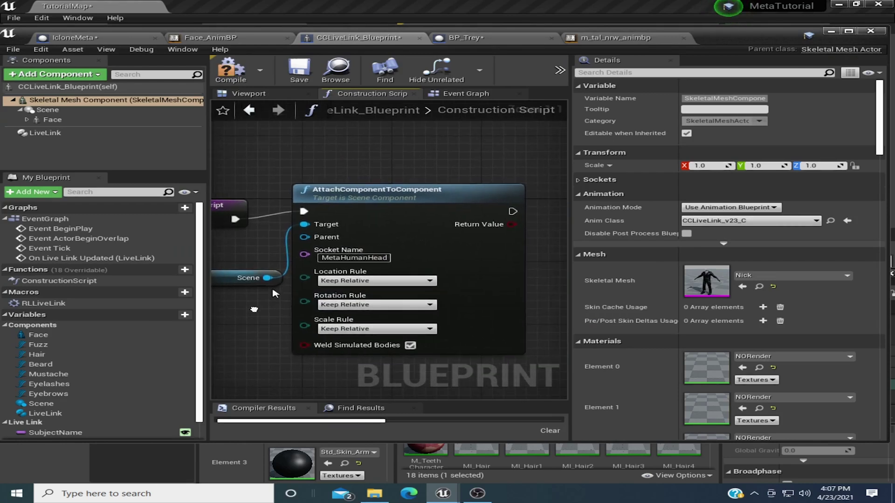
left_click(357, 306)
left_click(359, 326)
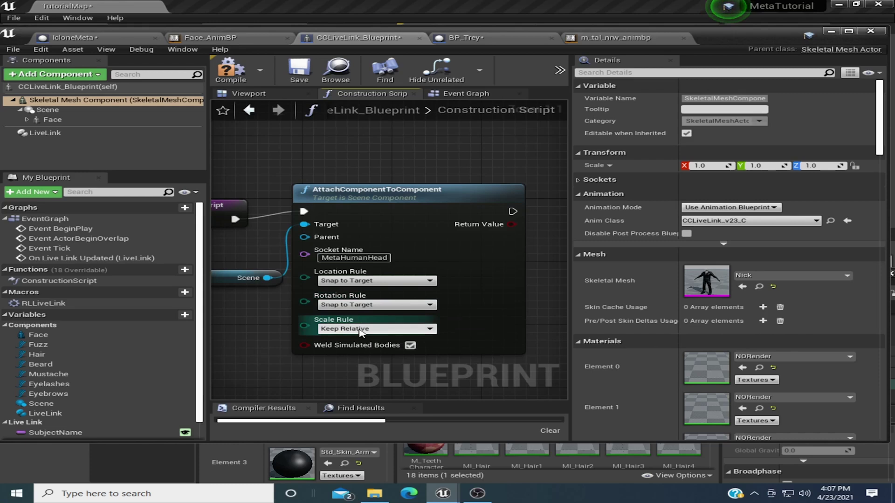
left_click(360, 329)
left_click(355, 356)
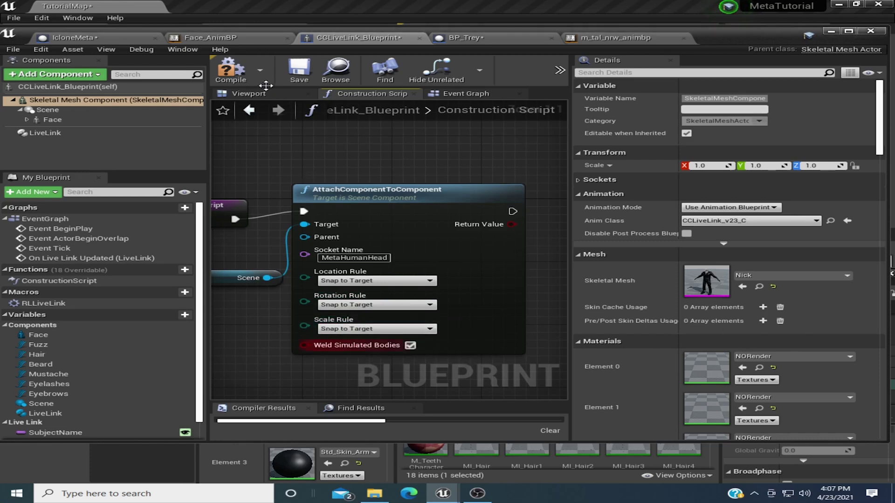
left_click(294, 80)
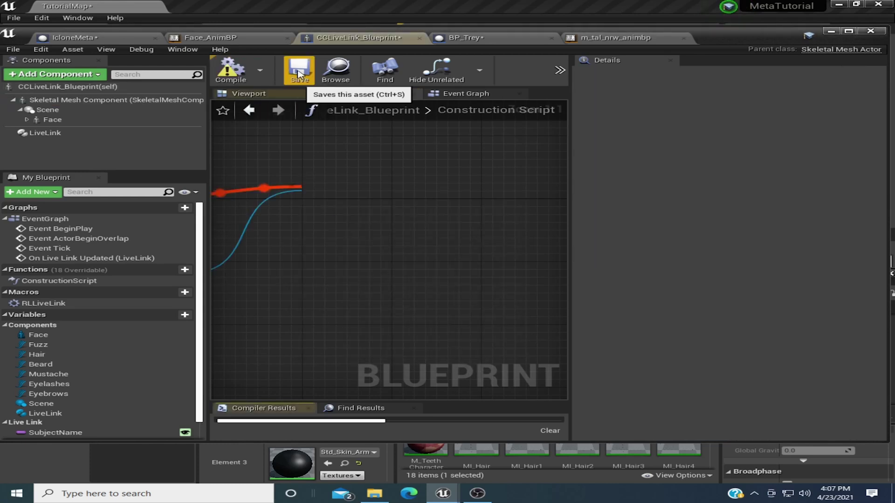
Inspect the Trey head on the body in the Viewport, then pan the Event Graph to the Live Link nodes
left_click(247, 94)
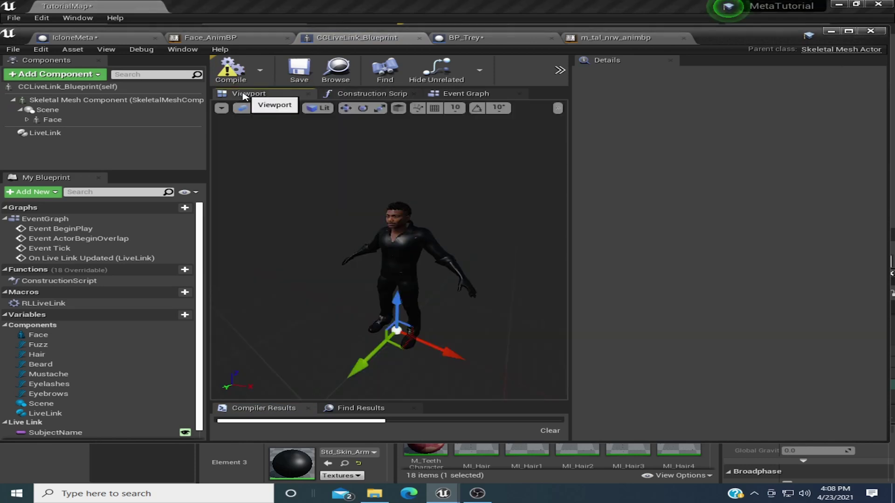
left_click_drag(437, 206, 437, 161)
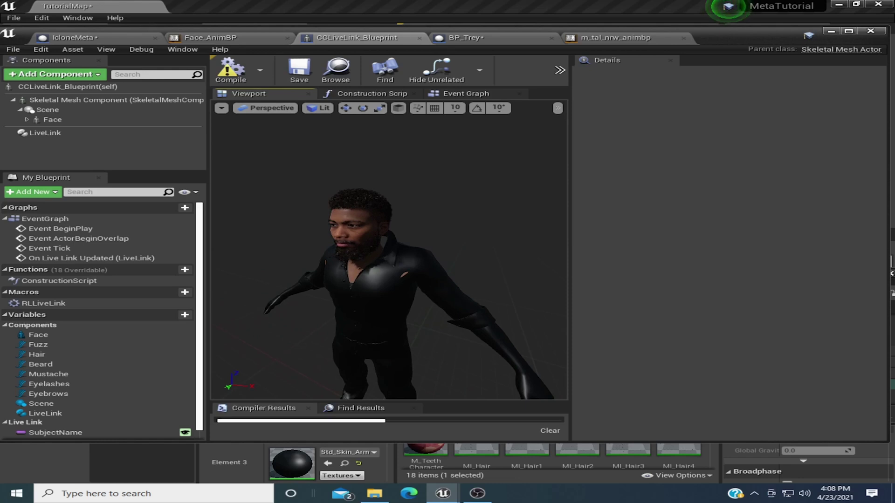
left_click_drag(437, 161, 437, 195)
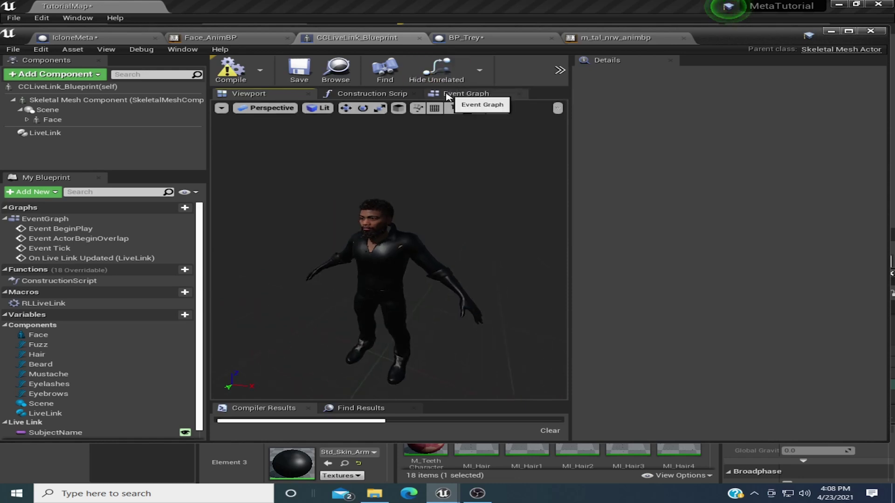
left_click(446, 94)
right_click_drag(395, 191, 478, 183)
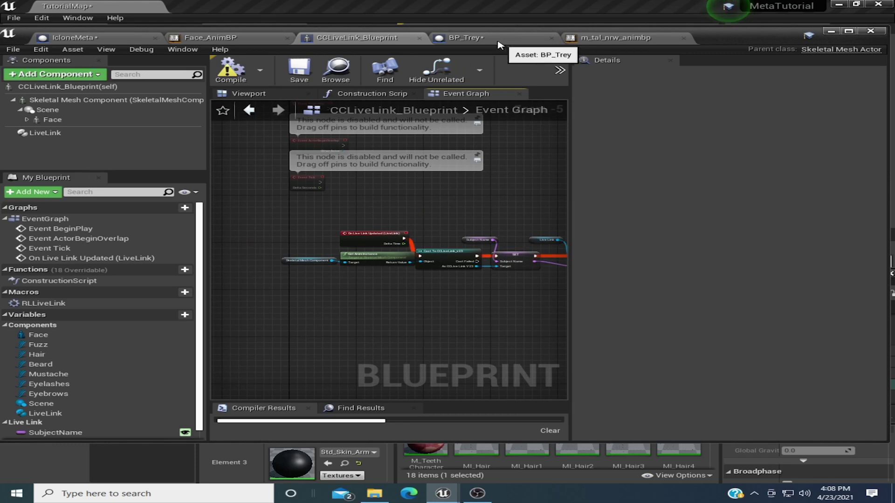
Copy the ARKit_Setup function from BP_Trey and paste it into CCLiveLink_Blueprint
left_click(466, 38)
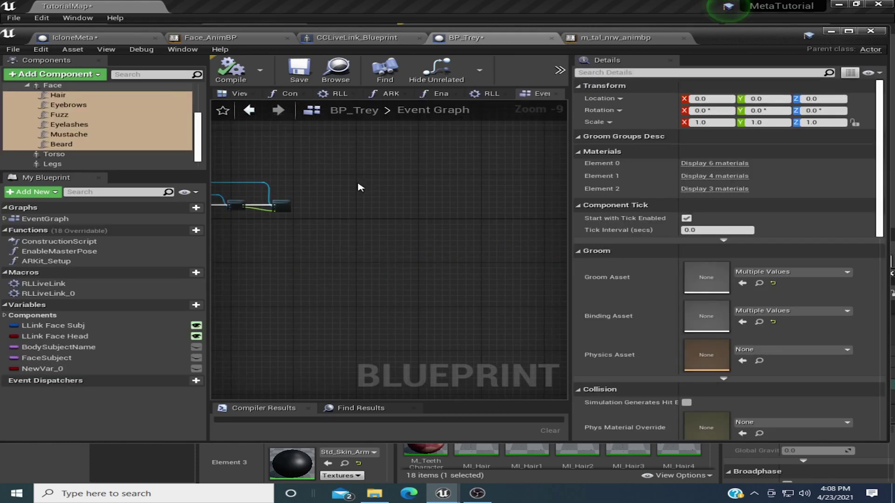
right_click_drag(359, 187, 418, 197)
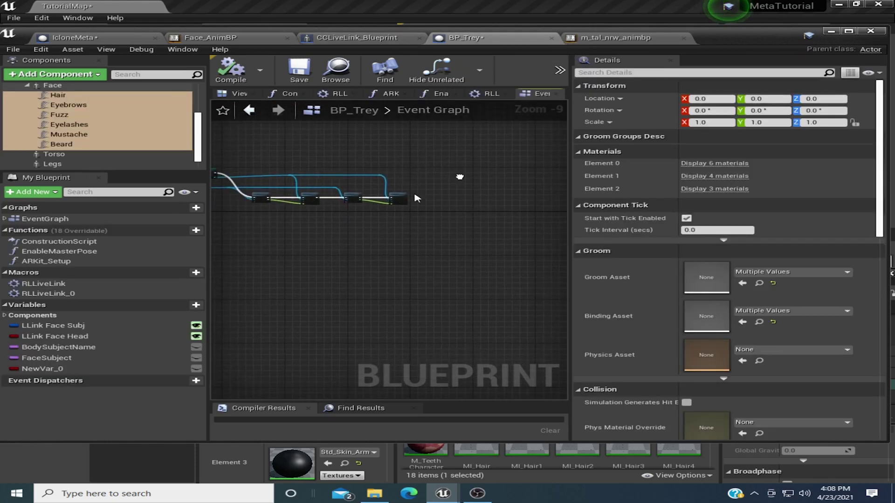
left_click(40, 261)
right_click(41, 262)
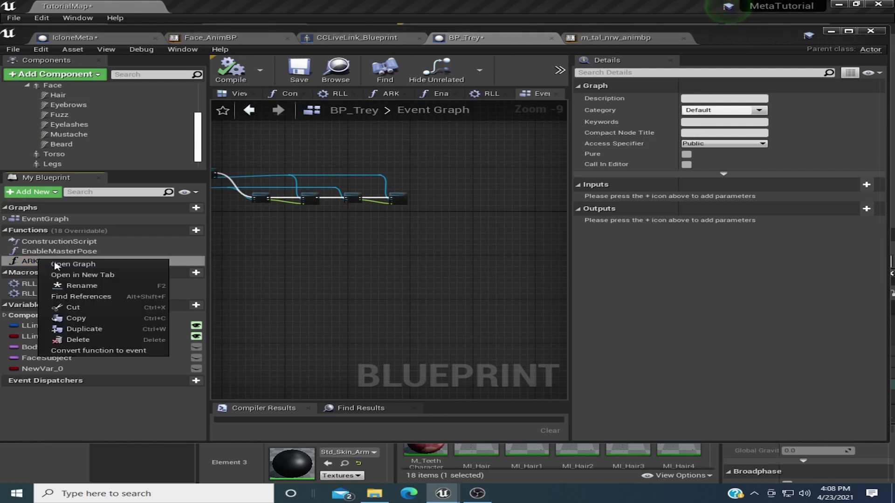
left_click(65, 316)
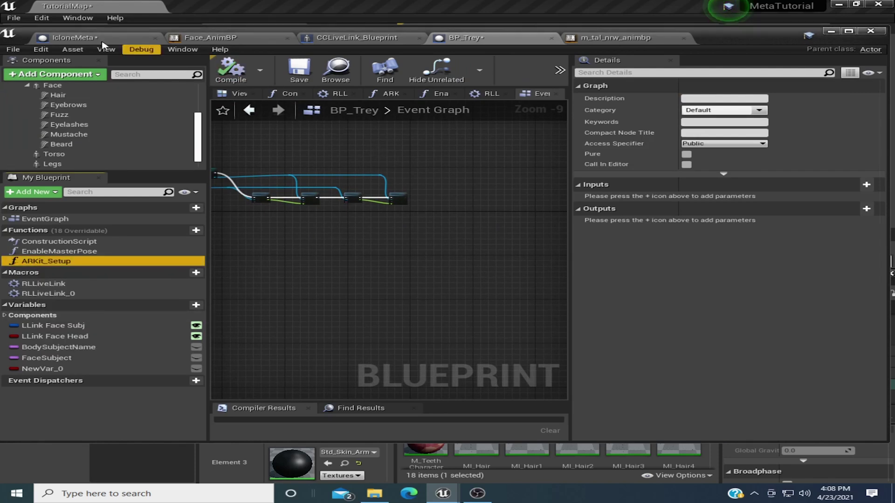
left_click(376, 38)
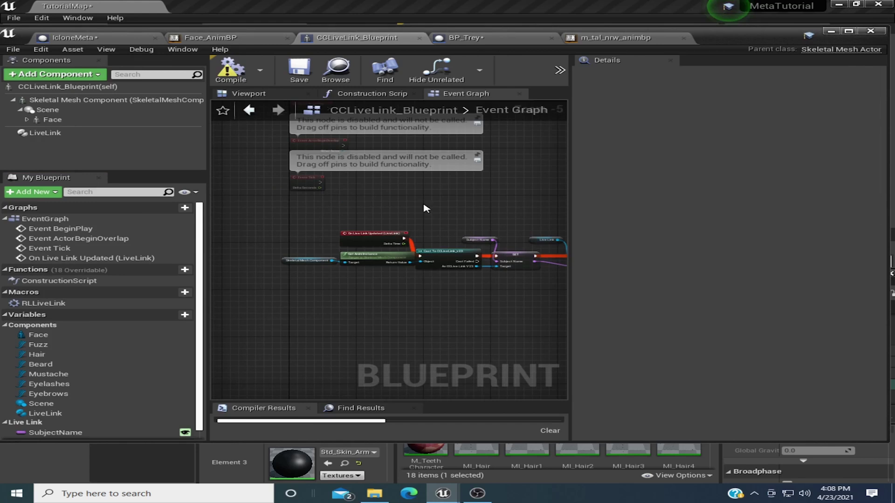
right_click_drag(425, 206, 385, 213)
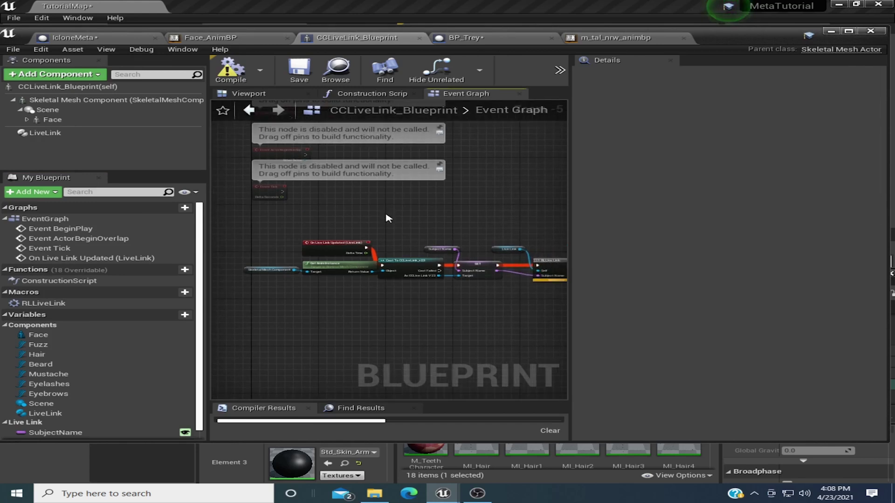
key("ctrl+v")
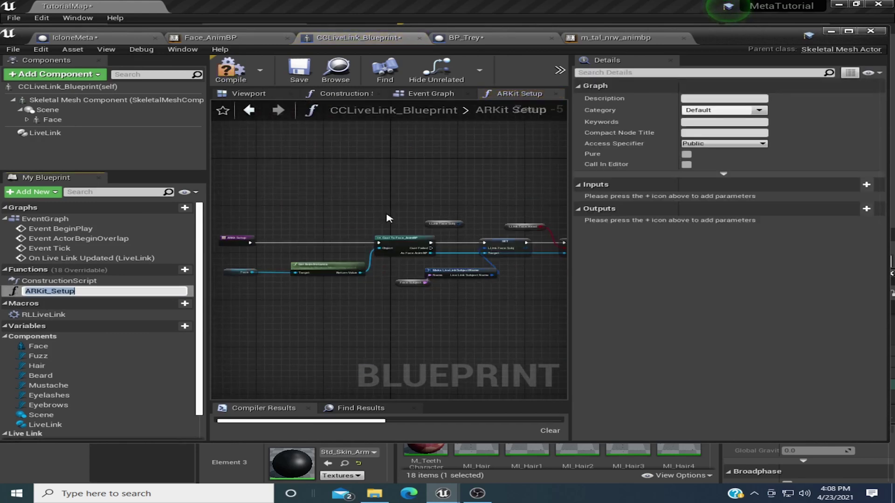
Create the missing FaceSubject and LLink Face Head variables from their nodes
scroll(404, 295, "up", 1)
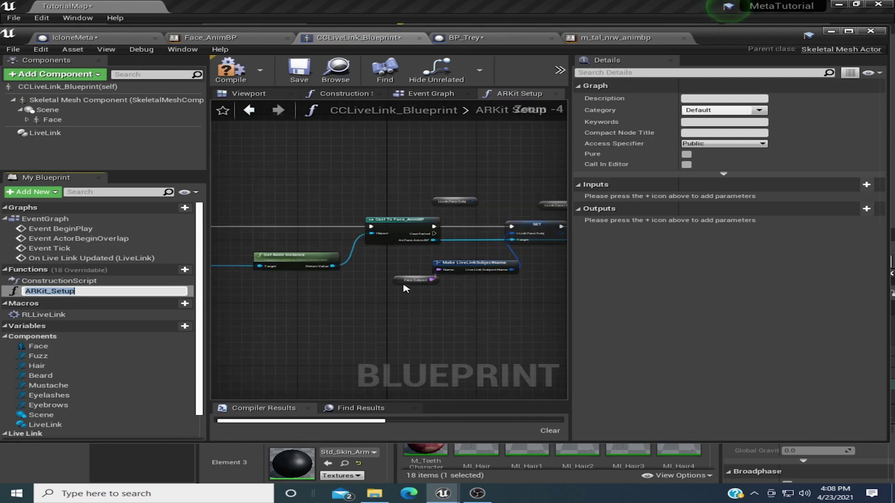
right_click(403, 284)
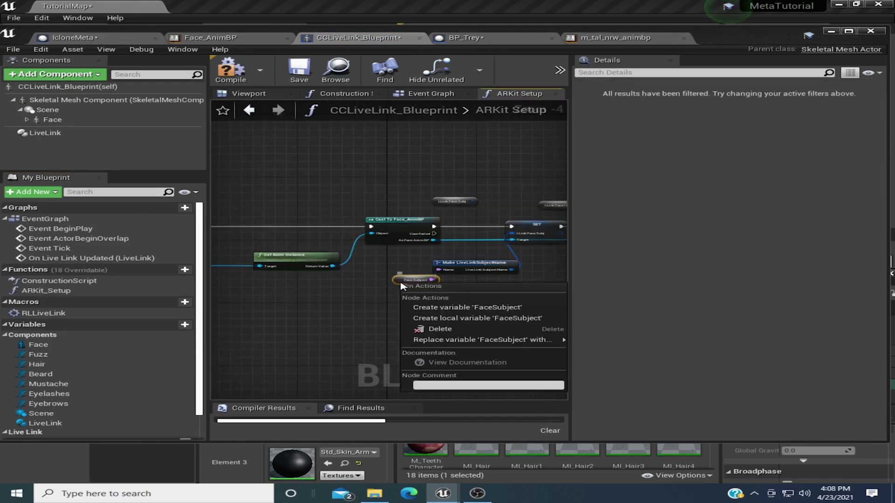
left_click(435, 307)
right_click_drag(494, 292, 324, 310)
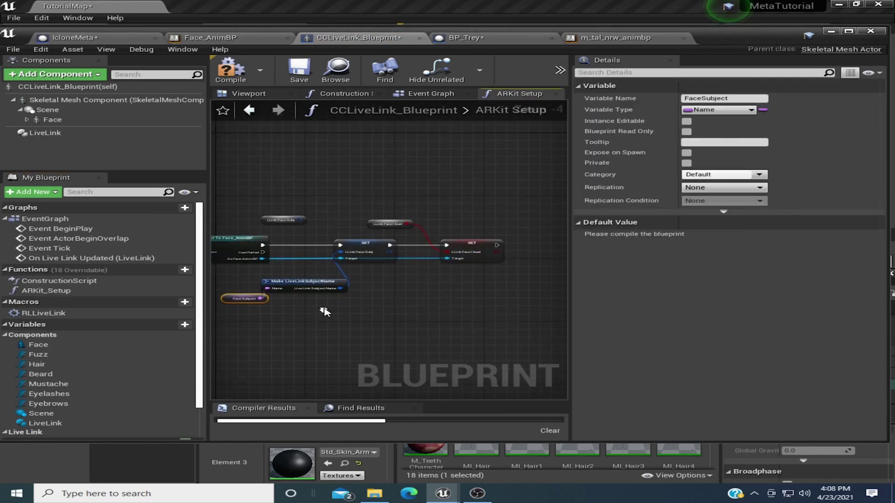
right_click(369, 221)
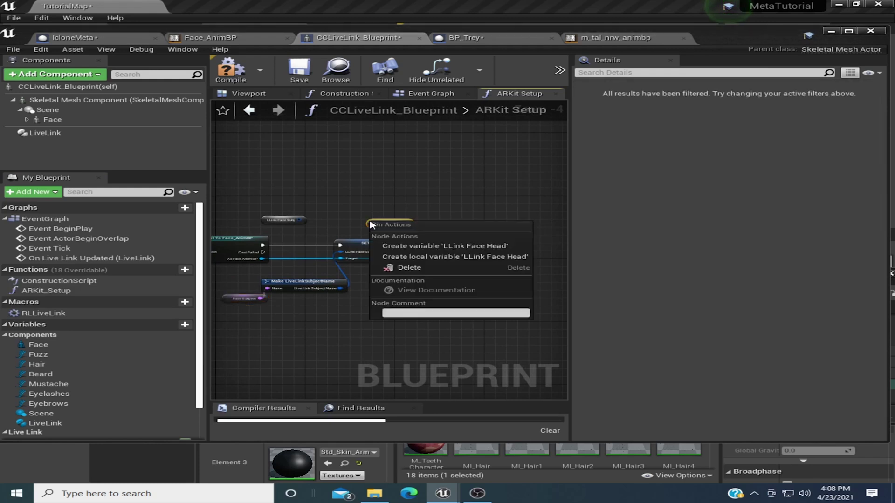
left_click(404, 245)
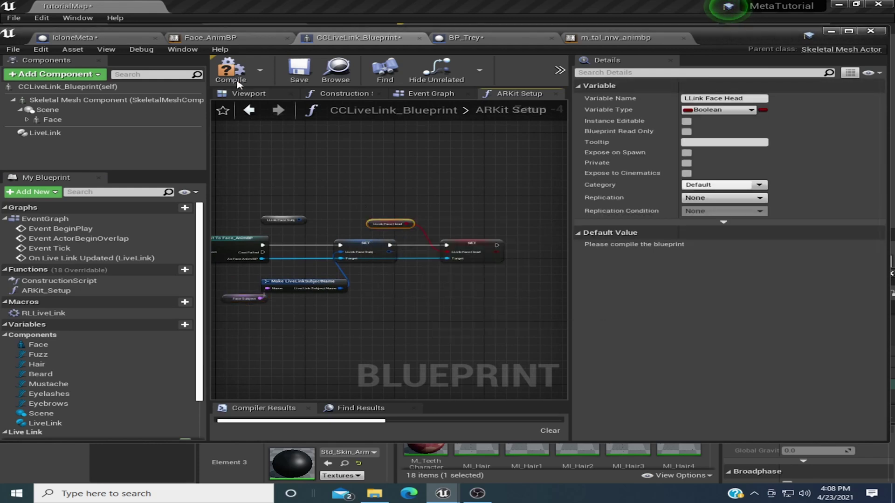
Compile the blueprint and nudge the Face variable node slightly right
left_click(299, 70)
right_click_drag(299, 174, 383, 224)
left_click_drag(233, 246, 266, 253)
left_click(366, 95)
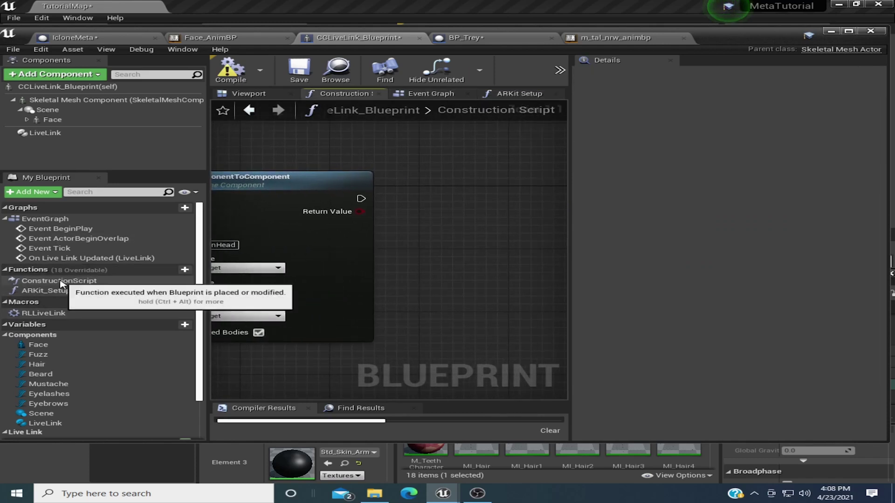
Drop an ARKit Setup call into the Construction Script and run it after AttachComponentToComponent
left_click(41, 291)
left_click_drag(39, 294, 488, 180)
left_click_drag(360, 198, 474, 188)
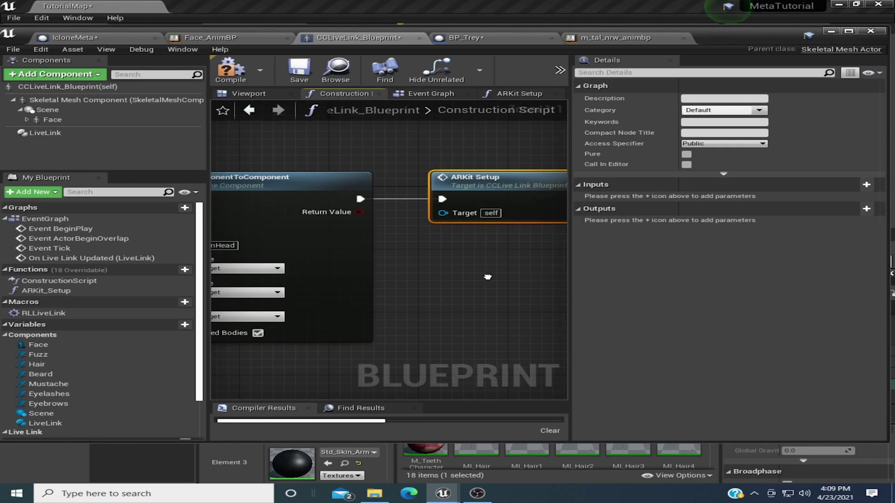
right_click_drag(489, 281, 431, 273)
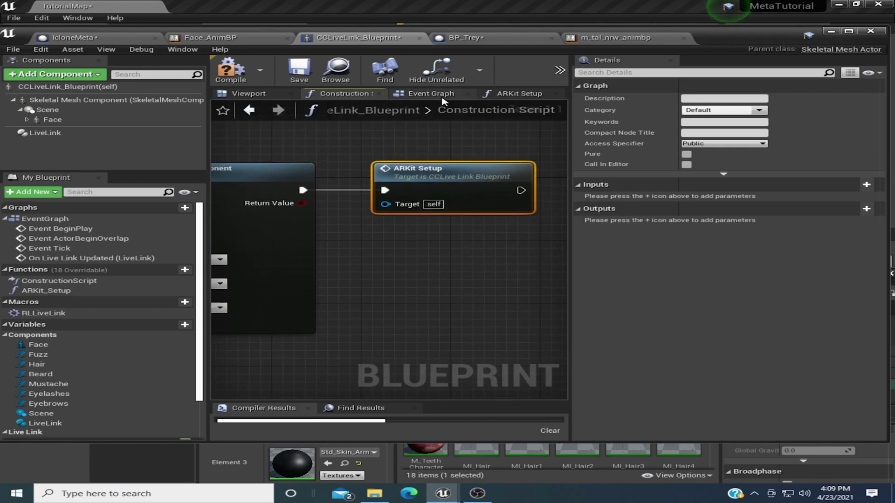
Compile CCLiveLink_Blueprint from its Viewport, minimize it to check the level, then restore it
left_click(247, 94)
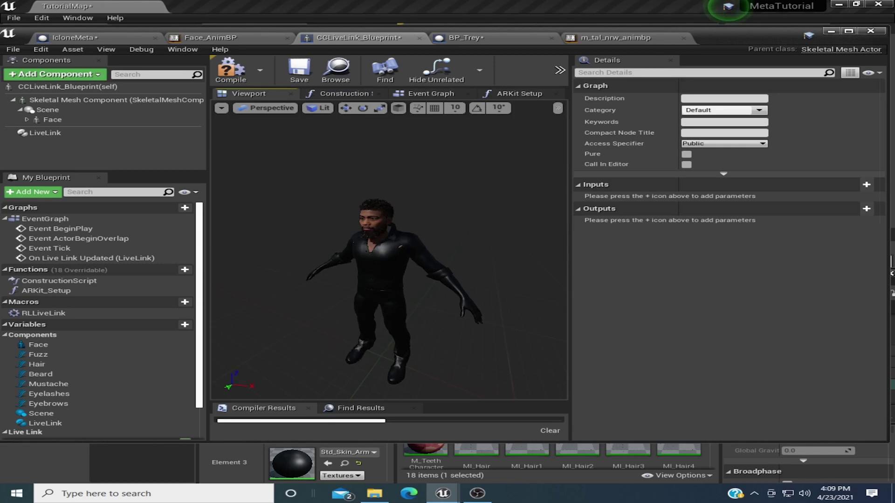
left_click(230, 70)
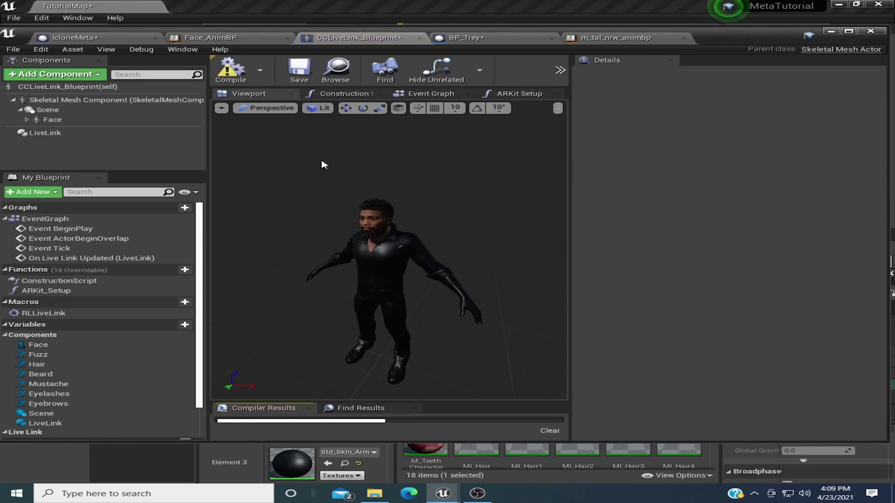
left_click(828, 31)
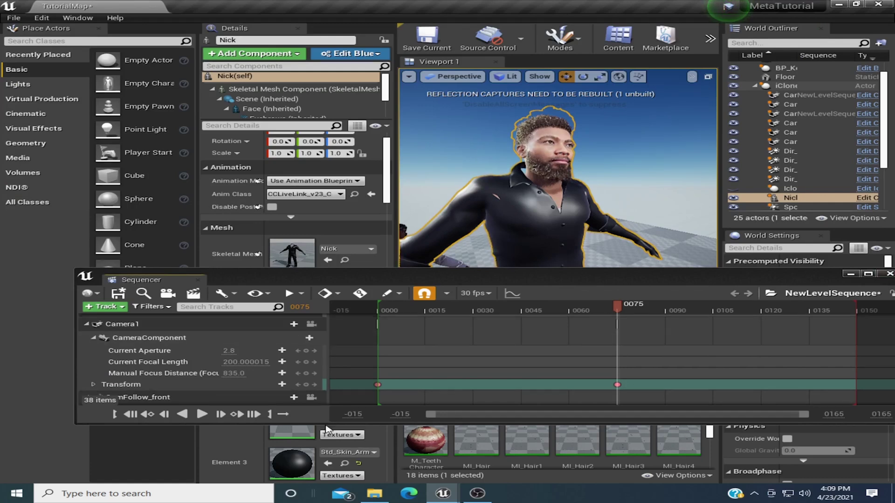
mouse_move(442, 493)
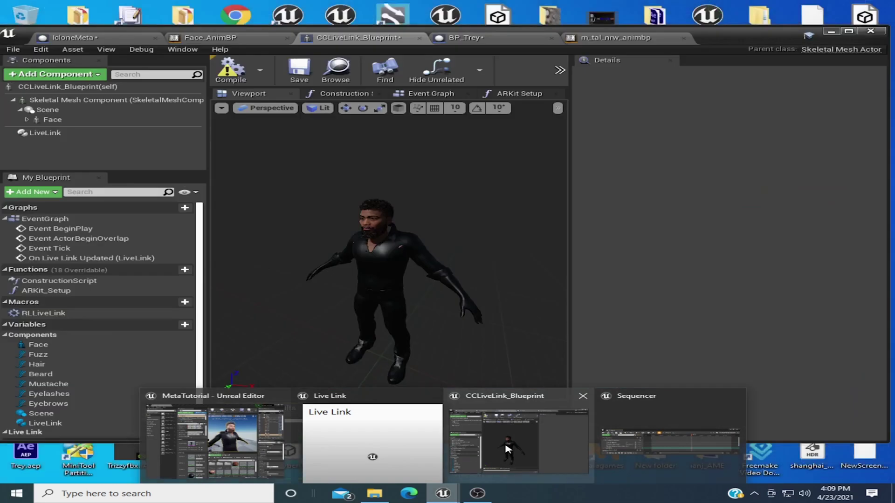
left_click(508, 449)
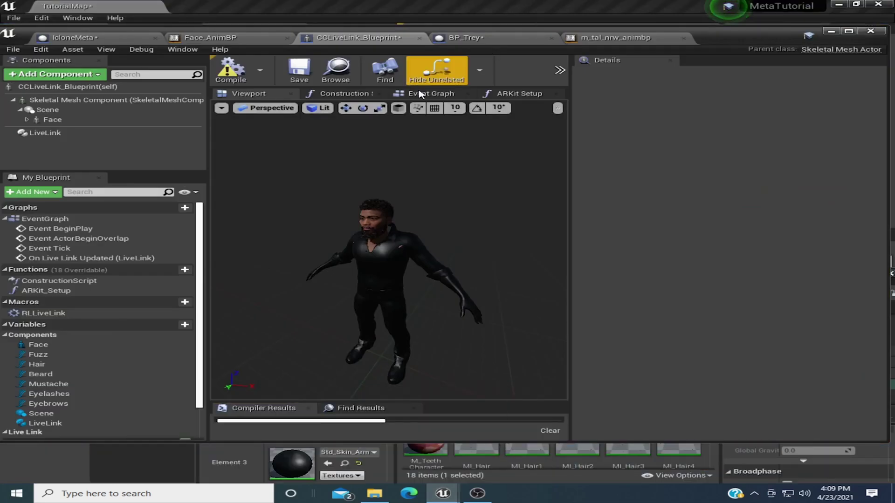
Set the Subject Name variable's default value to body, save the blueprint, and minimize it
left_click(433, 95)
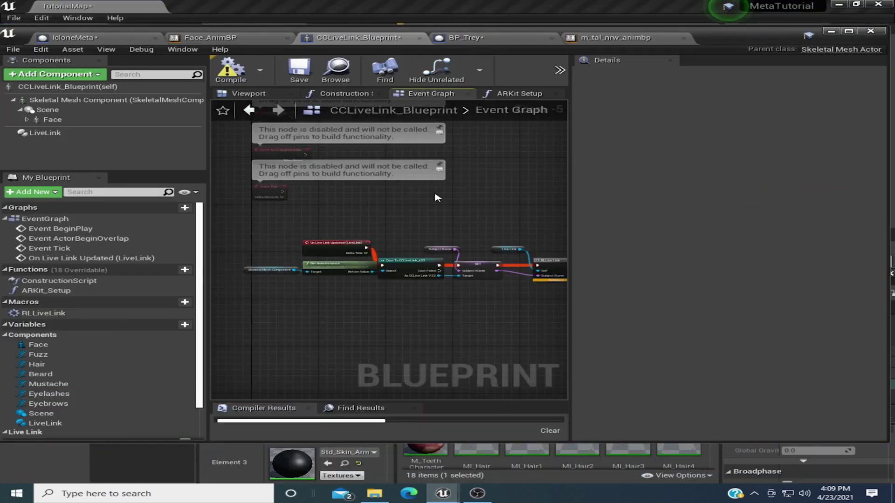
left_click(437, 249)
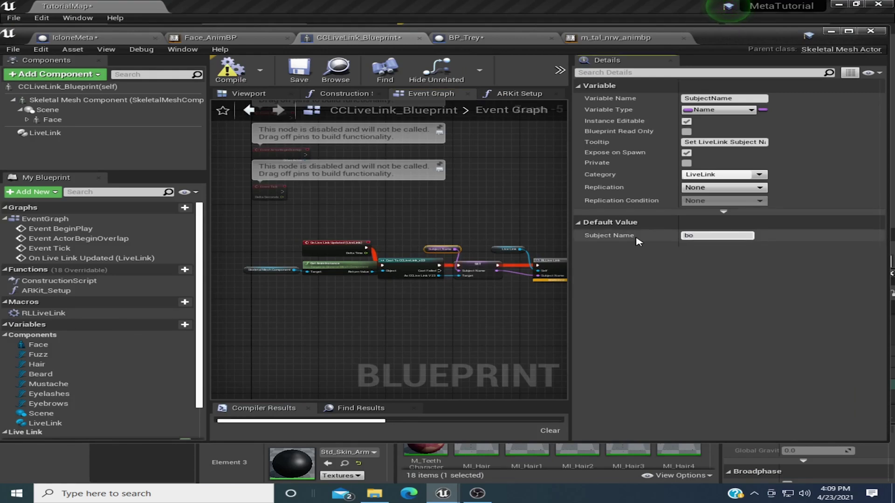
key("Return")
left_click(310, 72)
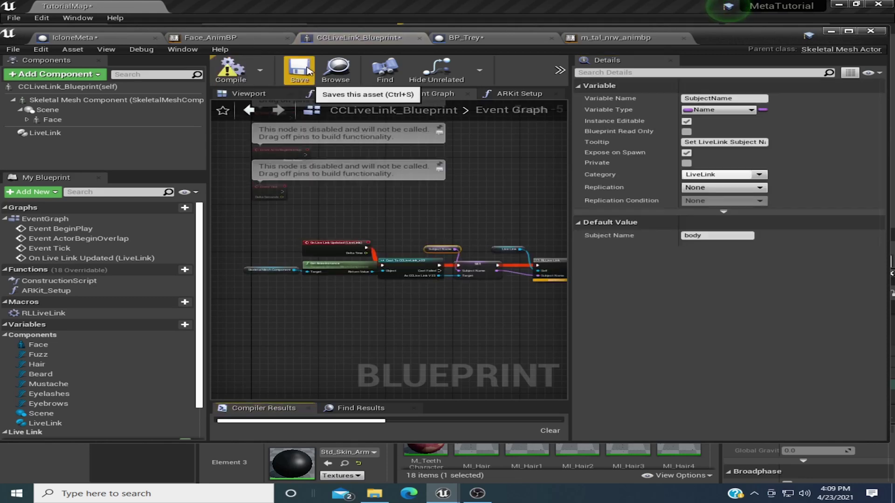
left_click(830, 31)
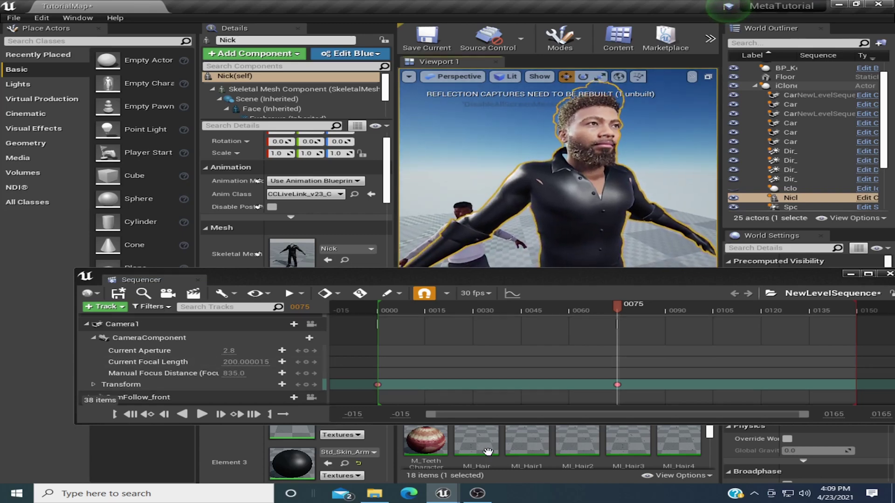
mouse_move(443, 493)
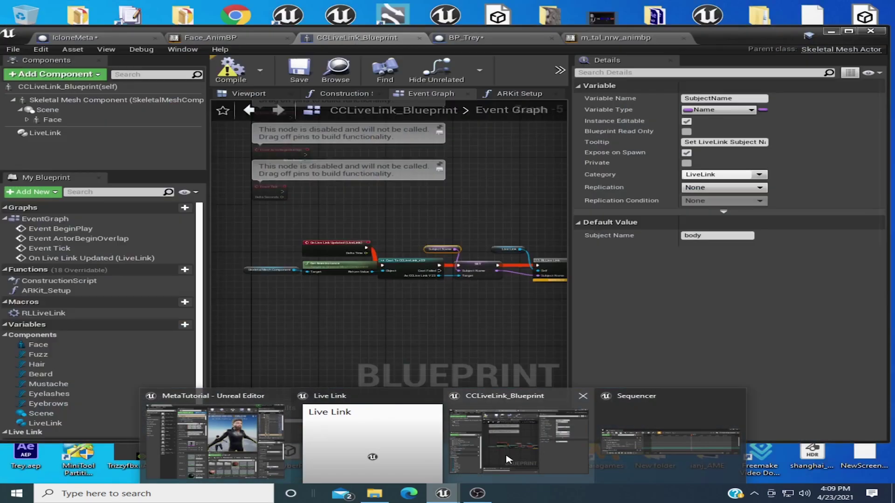
left_click(521, 454)
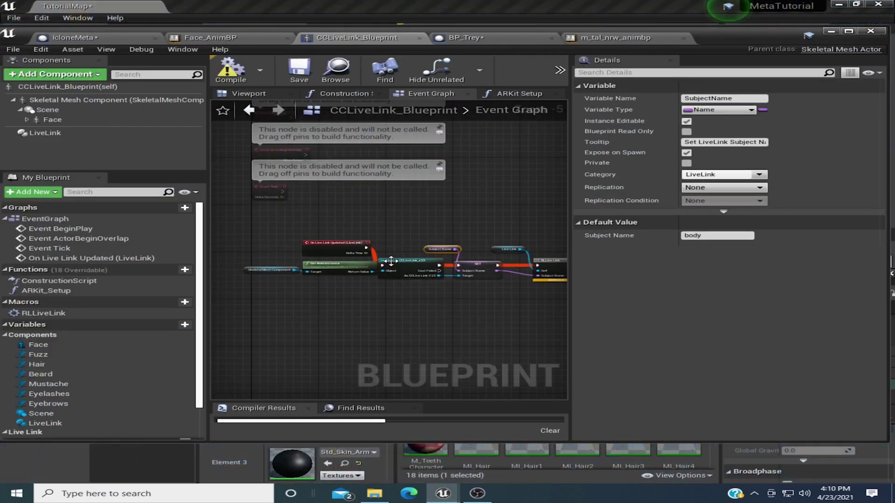
scroll(401, 262, "up", 4)
left_click(400, 261)
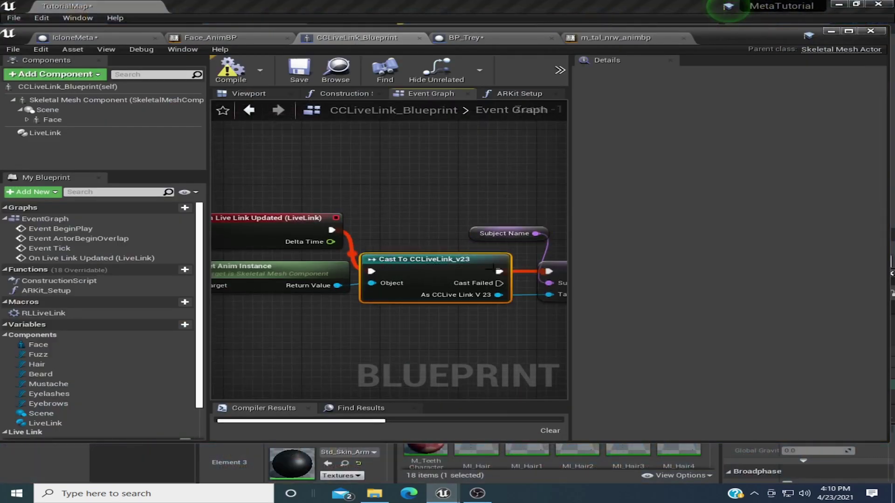
left_click(507, 239)
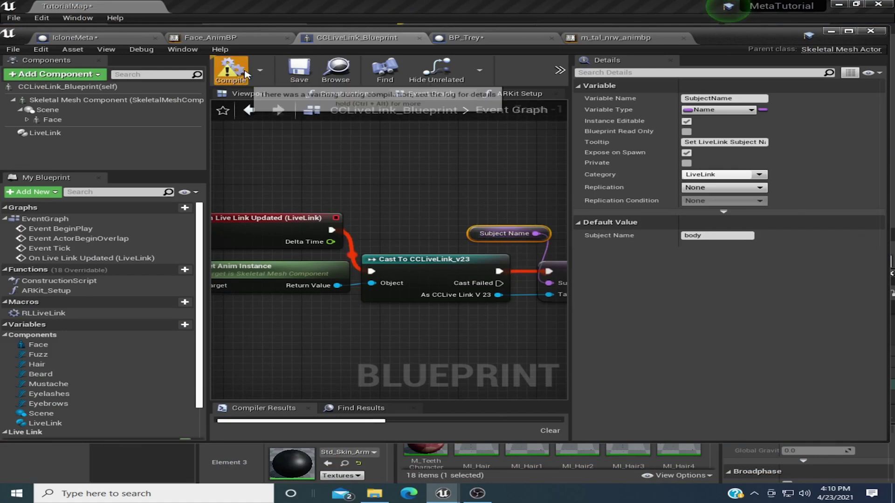
right_click_drag(454, 203, 310, 196)
left_click(144, 102)
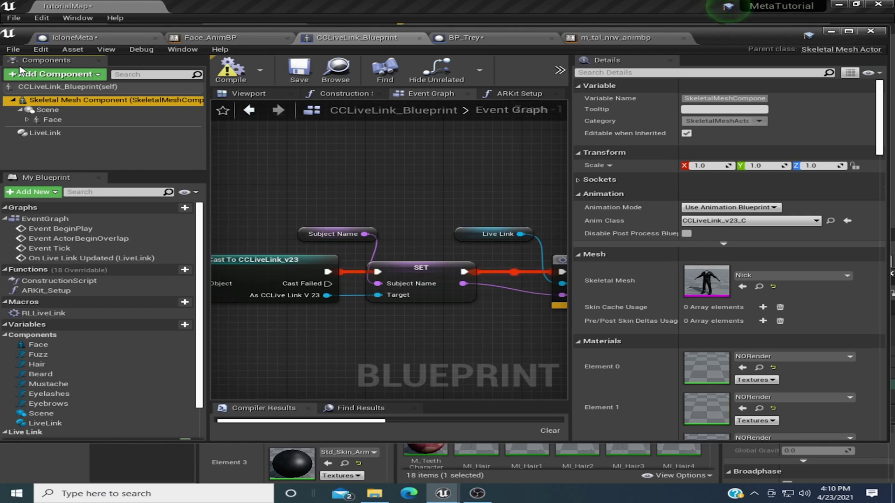
left_click(830, 32)
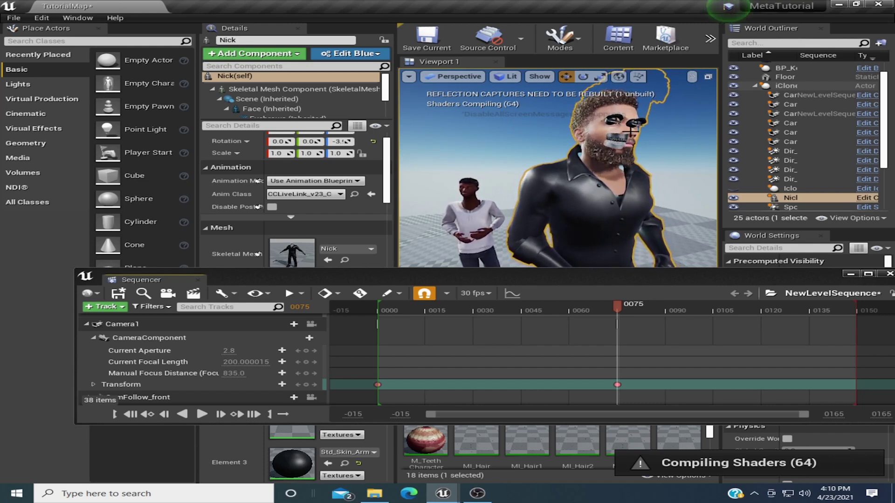
Open the construction script and arrange the Scene, Construction Script and attach nodes in view
mouse_move(443, 493)
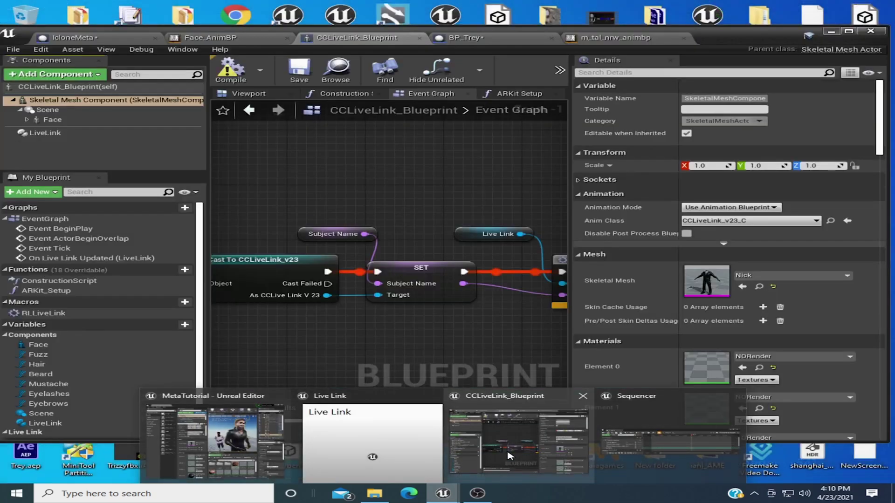
left_click(509, 455)
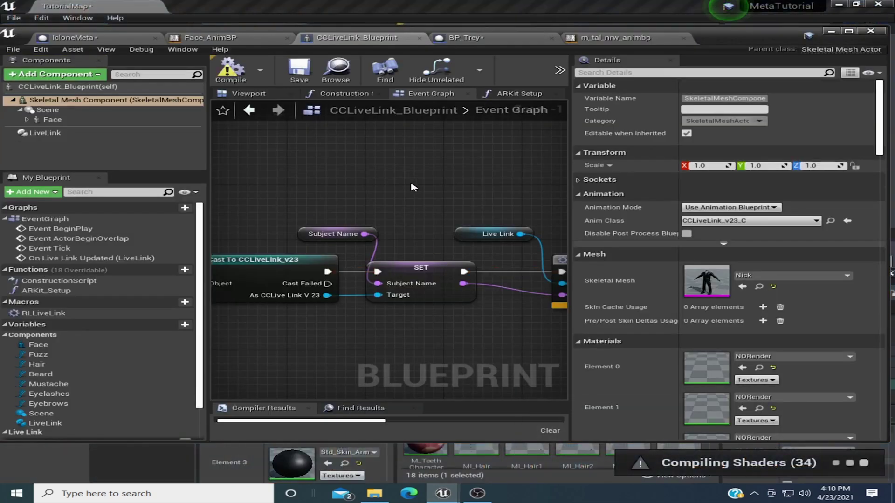
left_click(335, 93)
right_click_drag(338, 158, 415, 150)
right_click_drag(326, 146, 538, 143)
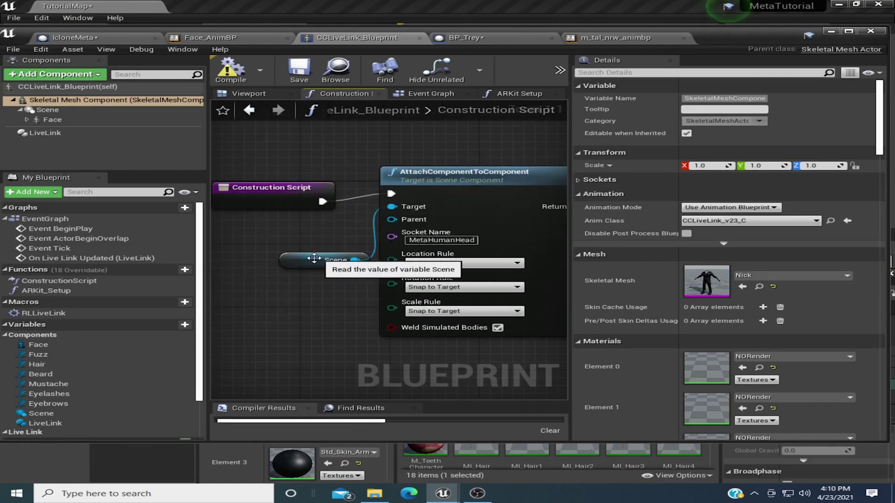
left_click_drag(299, 259, 297, 252)
left_click_drag(272, 197, 275, 192)
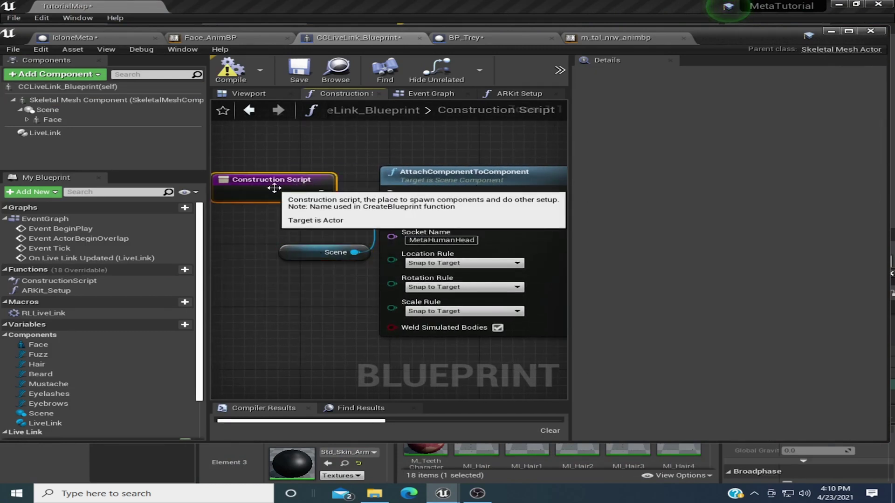
right_click_drag(305, 229, 215, 228)
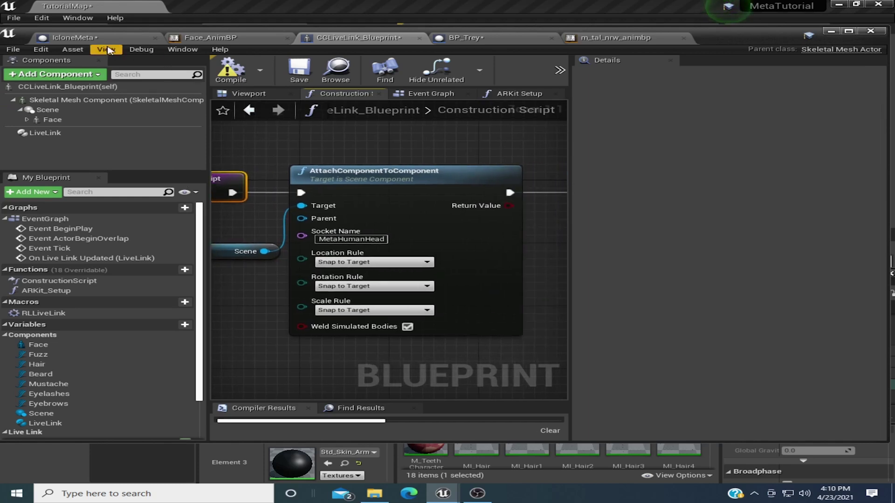
Following IcloneMeta's attach wiring, connect Skeletal Mesh Component to the Parent pin and save
left_click(95, 38)
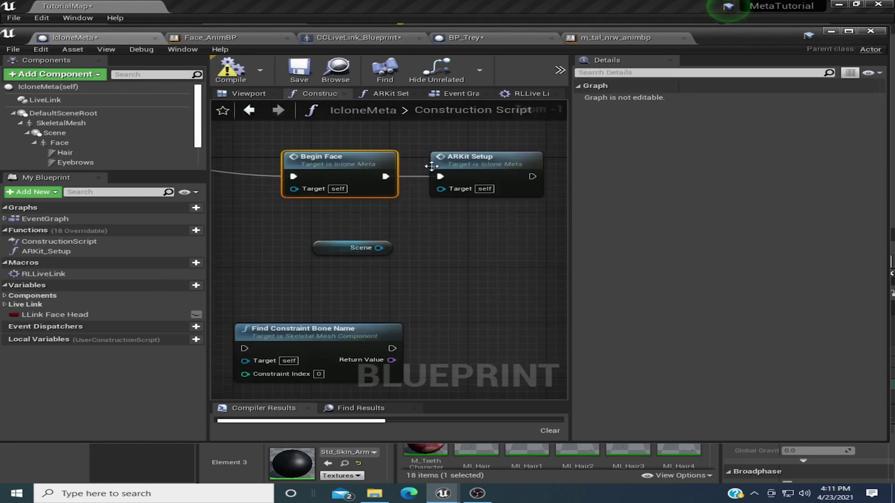
right_click_drag(290, 226, 556, 246)
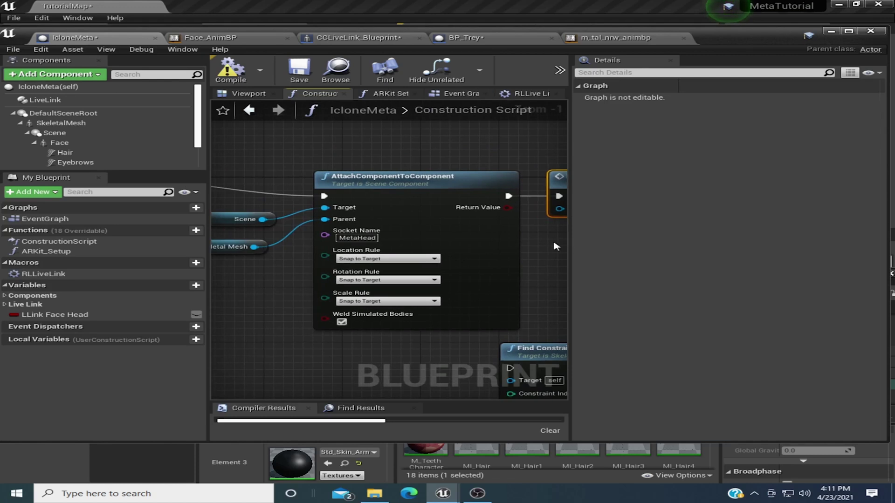
right_click_drag(281, 287, 339, 283)
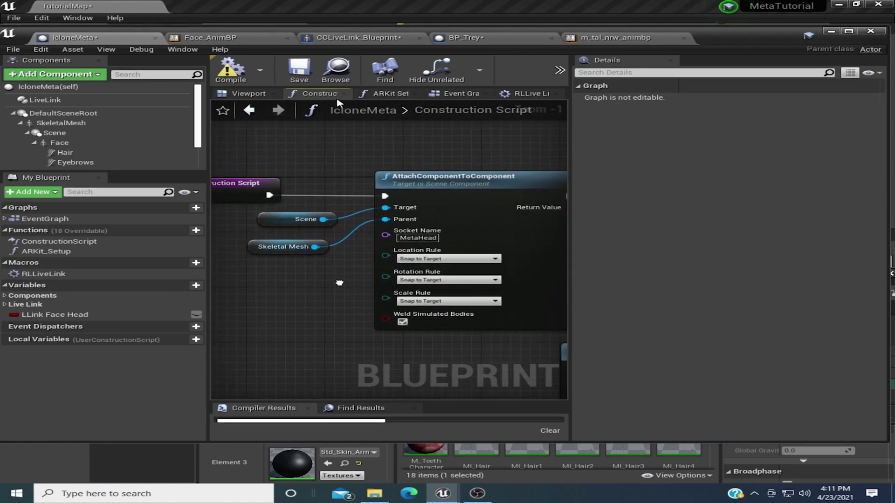
left_click(357, 39)
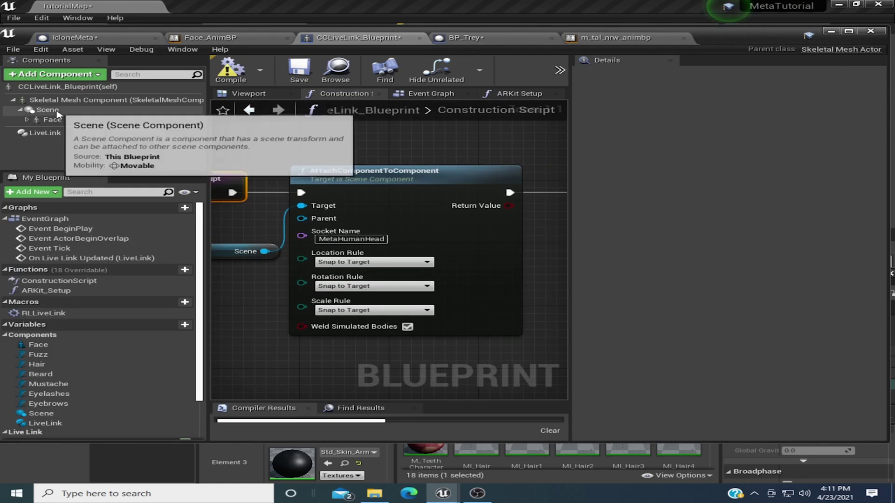
left_click_drag(61, 101, 221, 238)
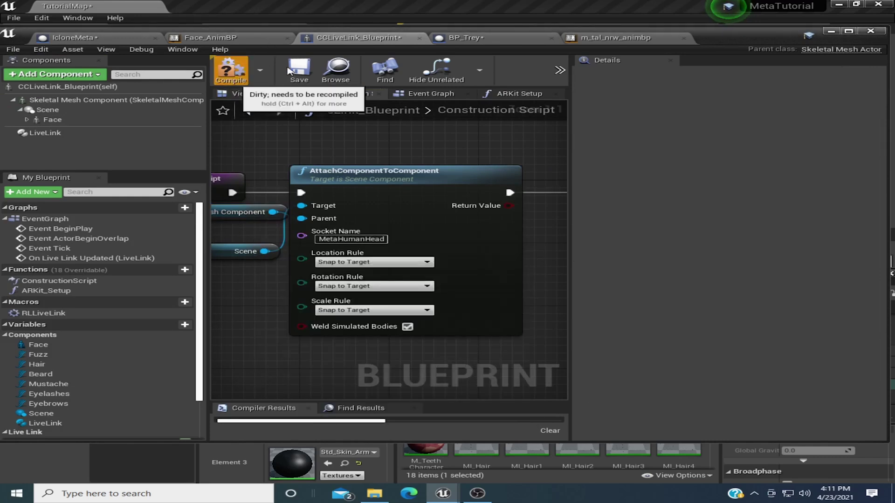
left_click(296, 71)
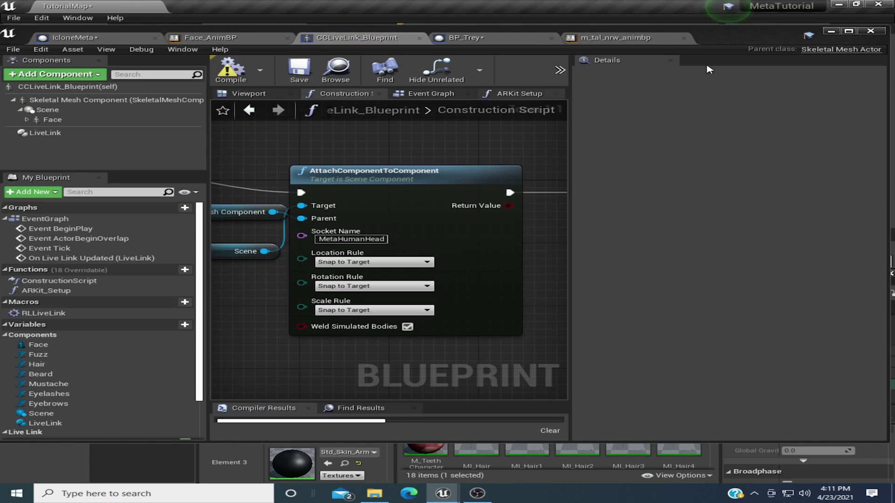
left_click(834, 32)
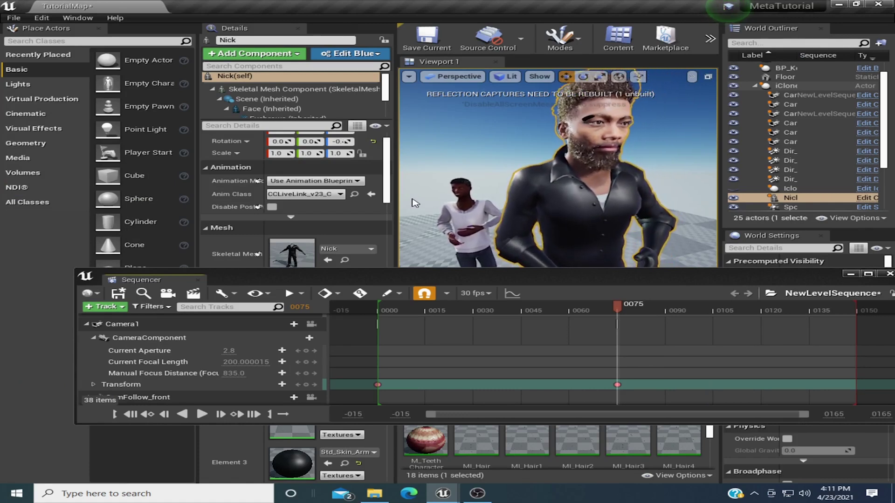
left_click(433, 238)
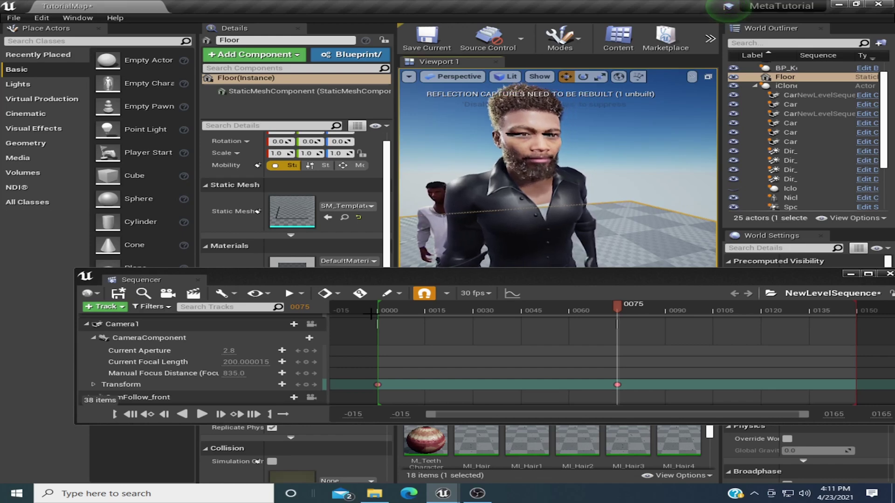
left_click(386, 293)
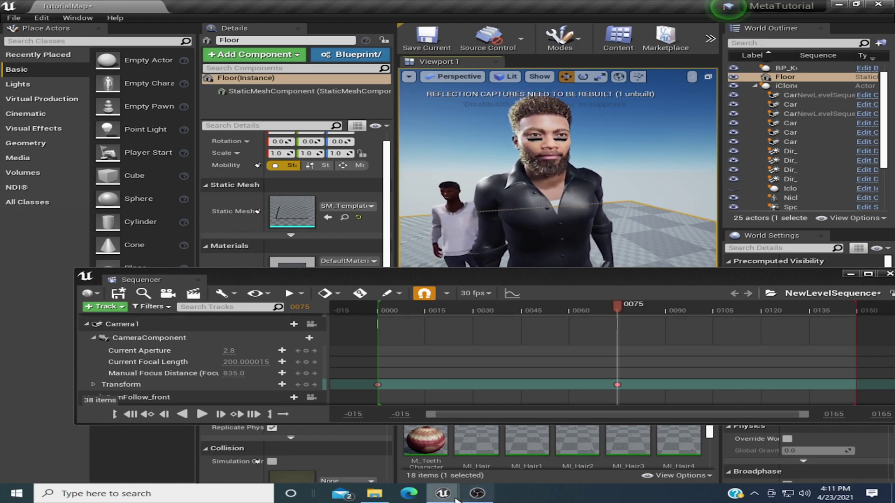
Open the ARKit Setup function graph and frame its SET nodes
mouse_move(442, 493)
left_click(508, 472)
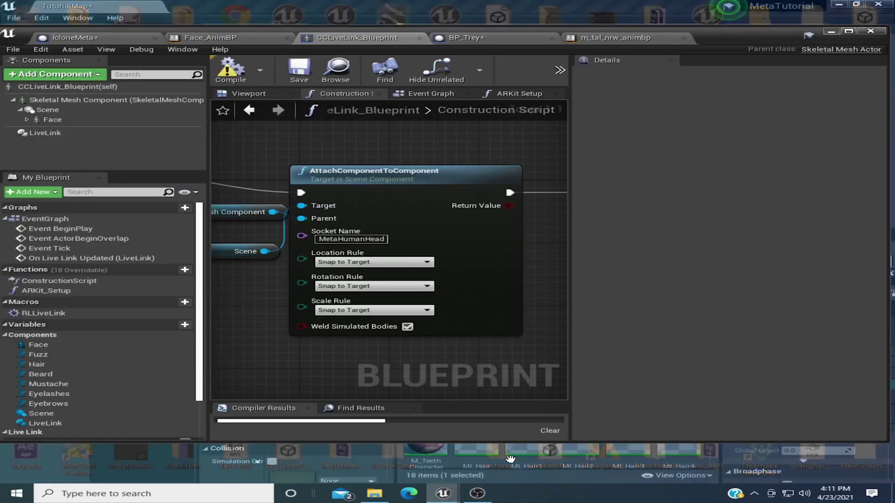
left_click(431, 93)
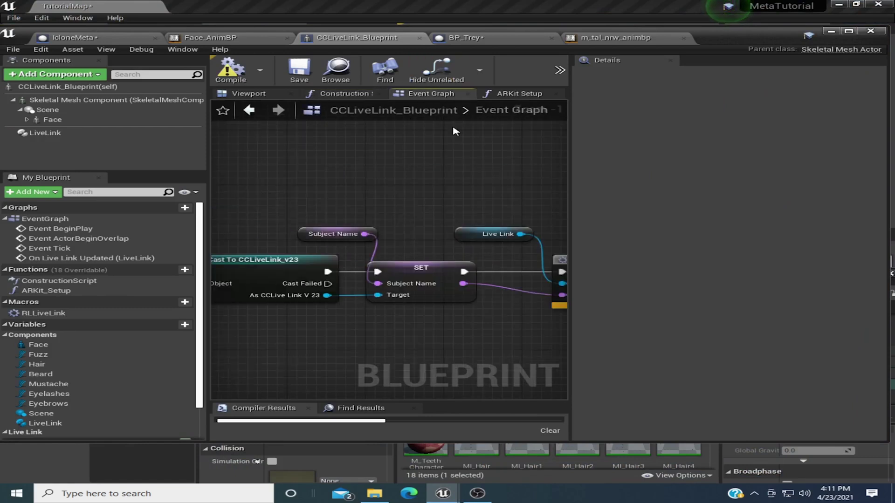
right_click_drag(446, 184, 421, 164)
scroll(421, 167, "down", 3)
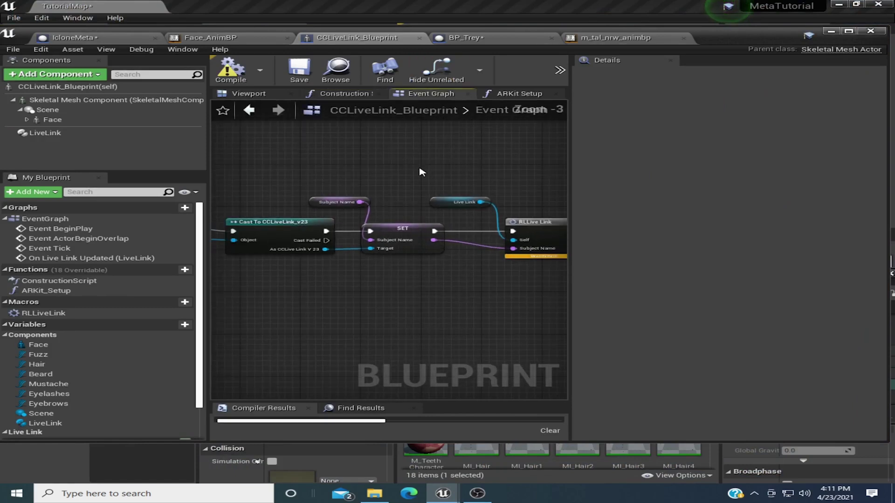
left_click(519, 93)
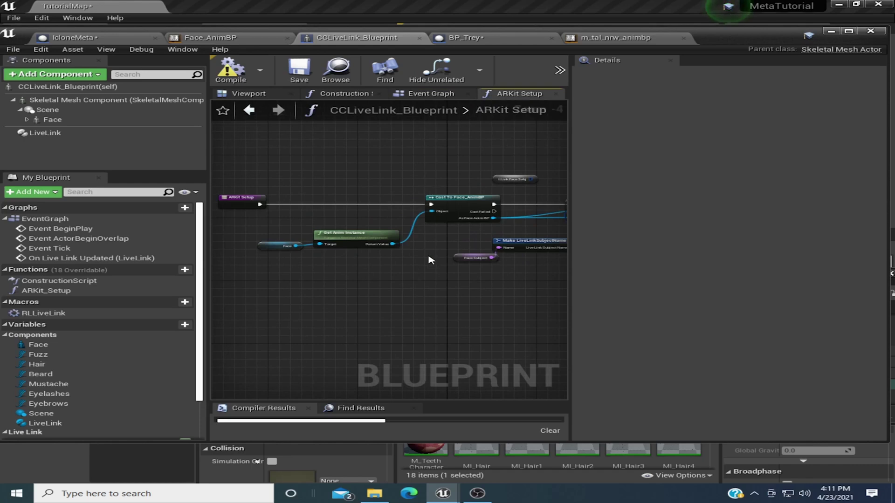
right_click_drag(321, 304, 277, 267)
right_click_drag(469, 265, 403, 270)
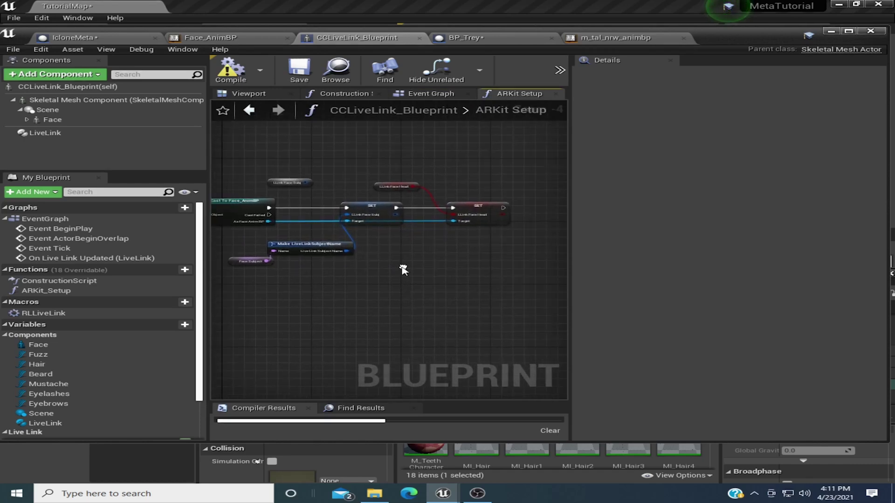
Set FaceSubject's default value to body and recompile CCLiveLink_Blueprint
left_click(379, 211)
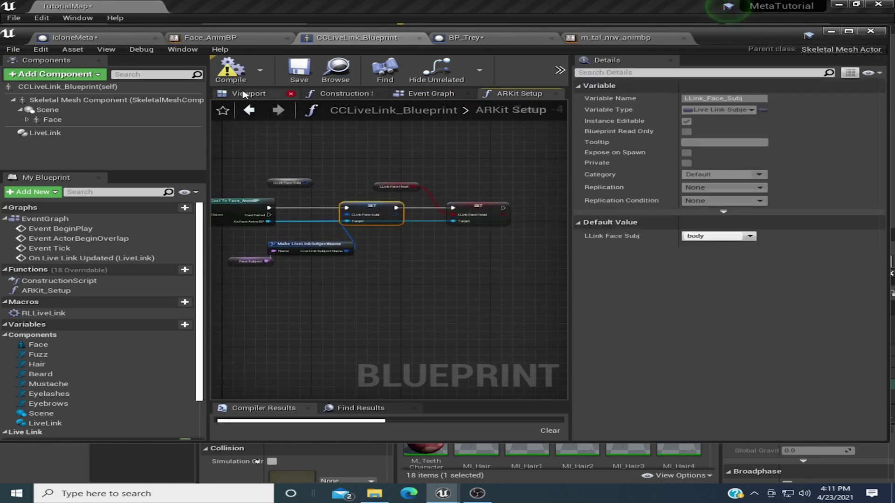
left_click(250, 260)
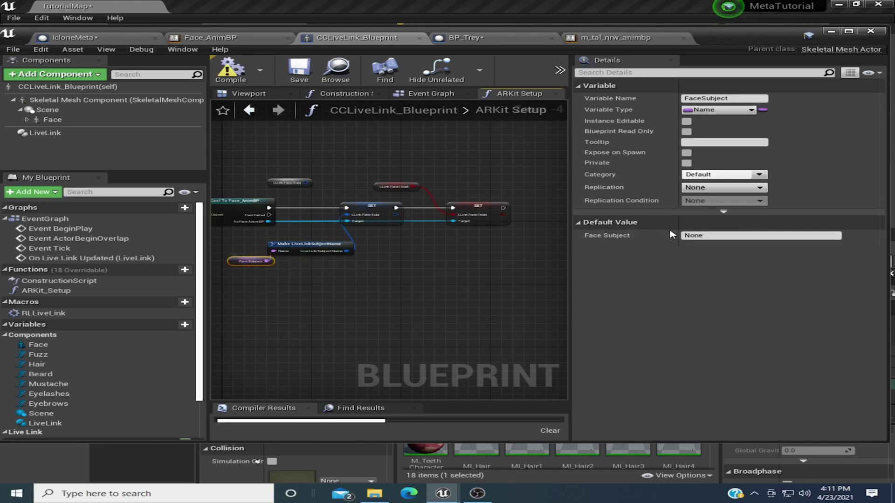
left_click(727, 236)
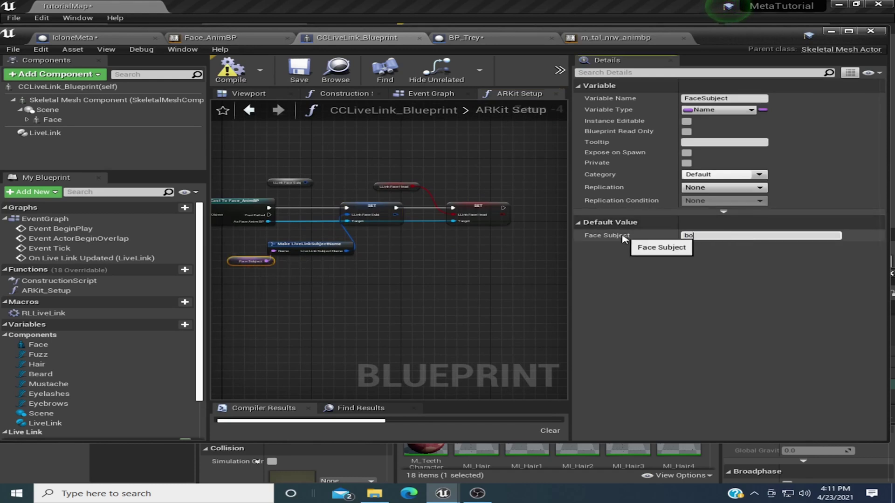
key("Return")
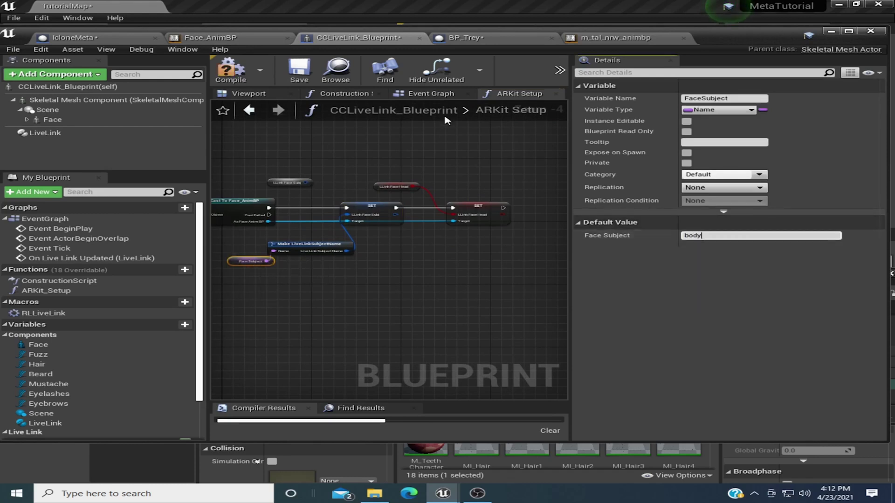
left_click(216, 77)
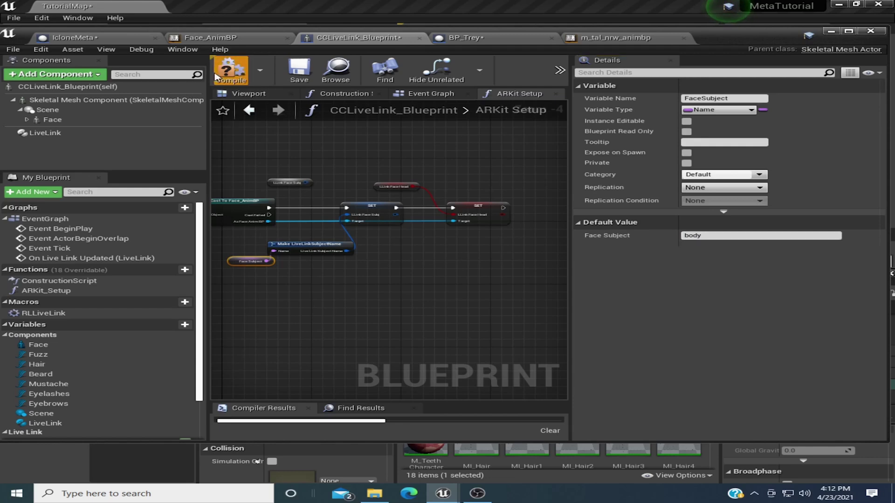
Check the face animating in the level, then return to the blueprint and select the Face component
left_click(831, 31)
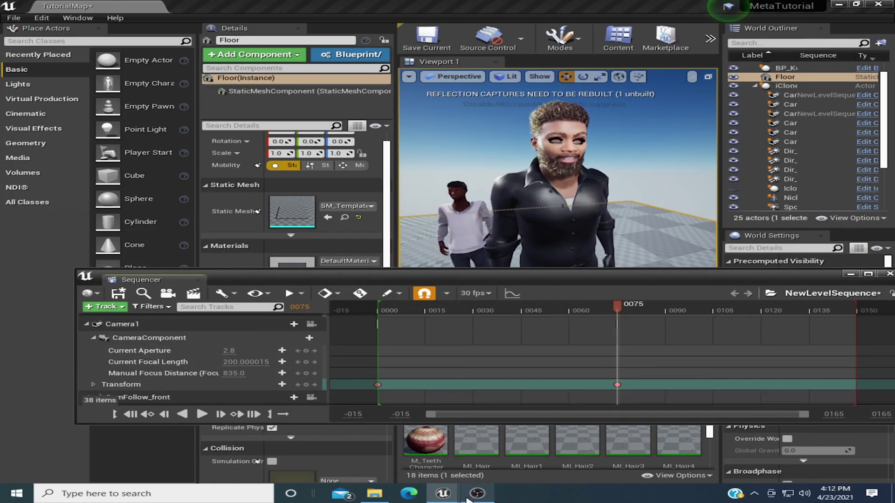
mouse_move(448, 498)
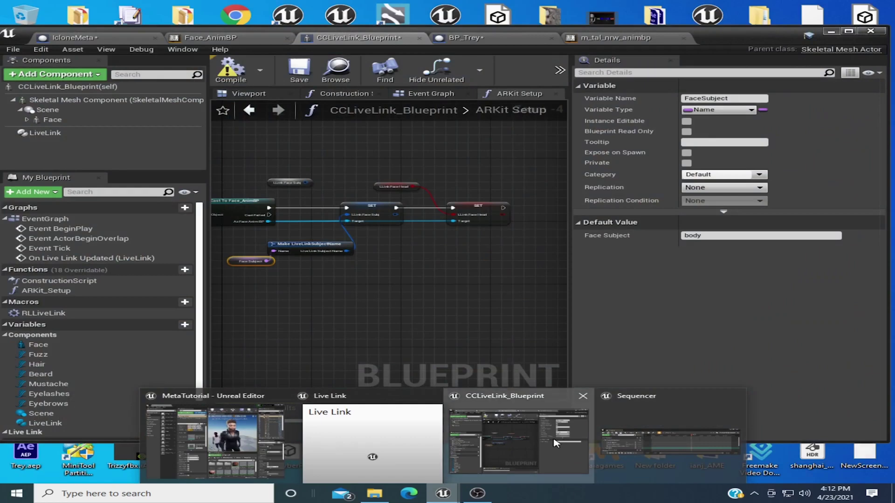
left_click(555, 442)
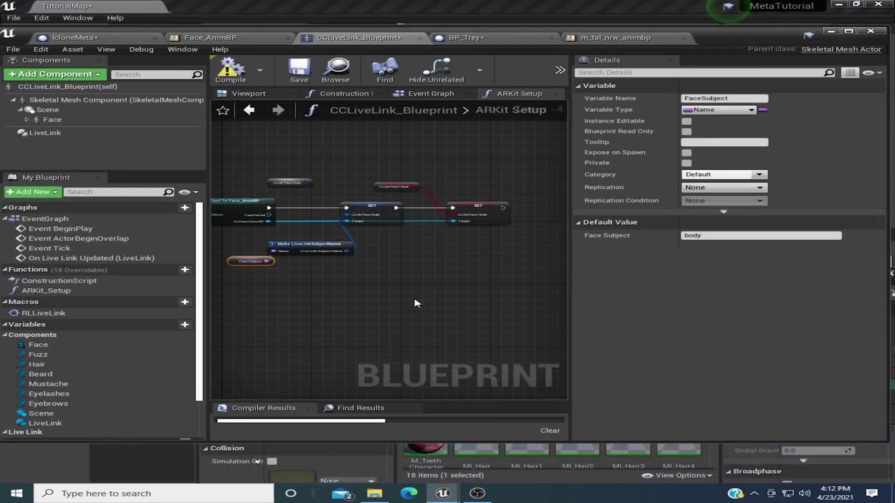
right_click_drag(343, 279, 480, 278)
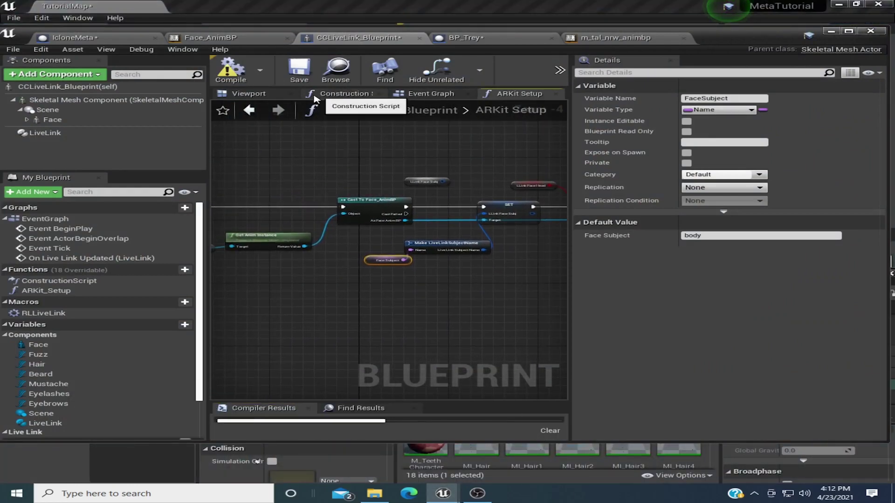
left_click(107, 120)
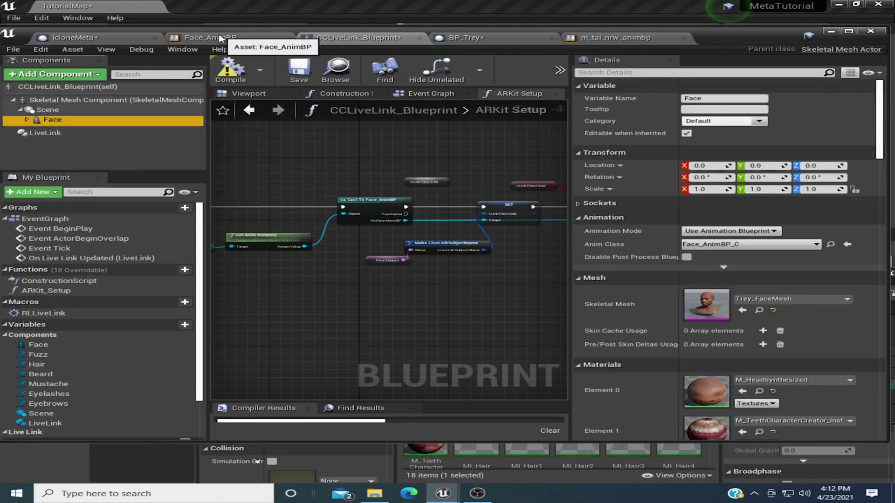
left_click(219, 38)
scroll(375, 190, "down", 6)
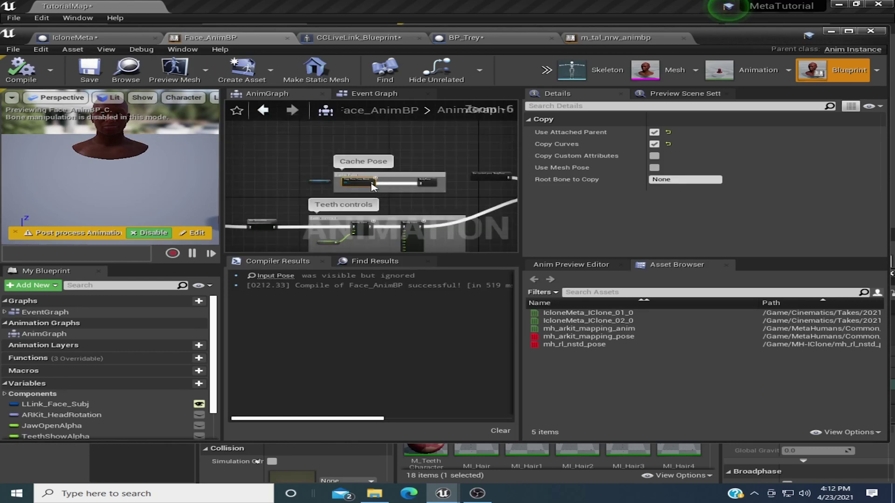
left_click(370, 93)
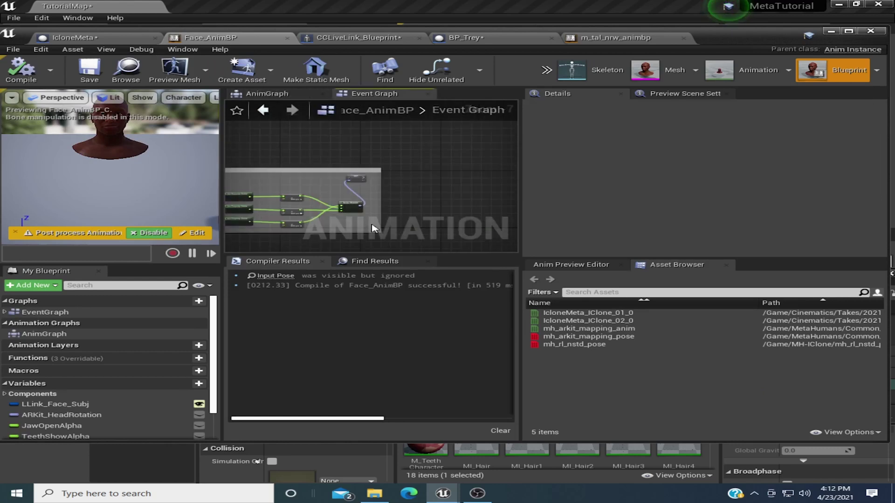
right_click_drag(373, 228, 506, 196)
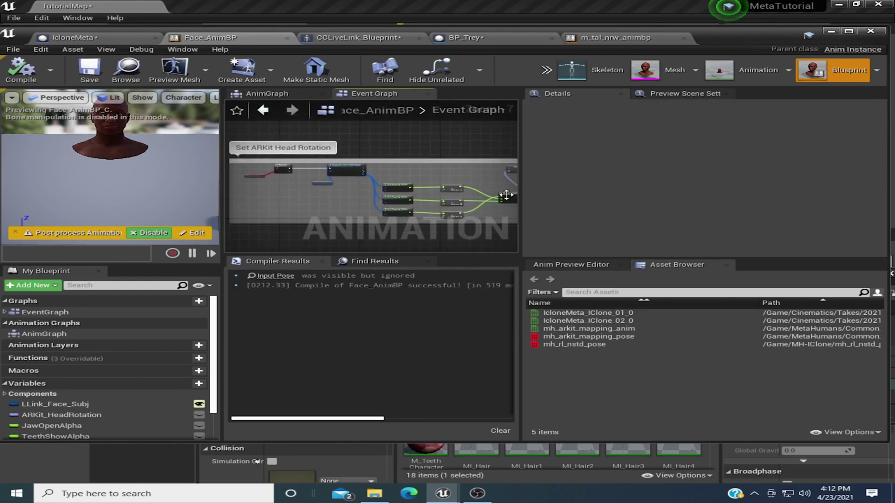
right_click_drag(301, 207, 459, 207)
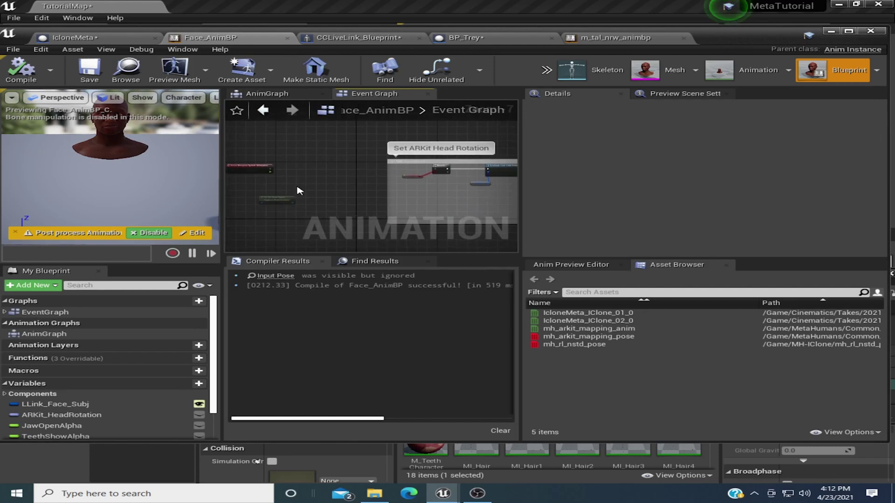
left_click(256, 168)
left_click(351, 38)
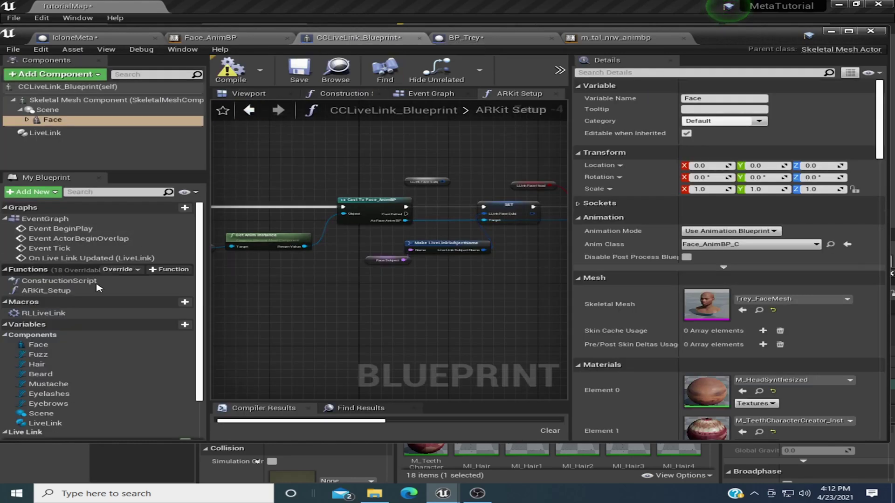
Open the RLLiveLink macro and move its Inputs node left to make room
double_click(43, 313)
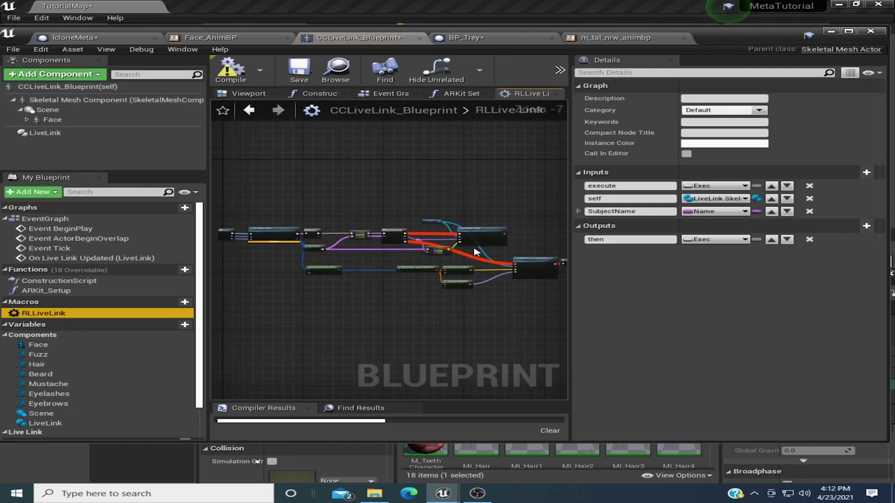
right_click_drag(524, 231, 454, 227)
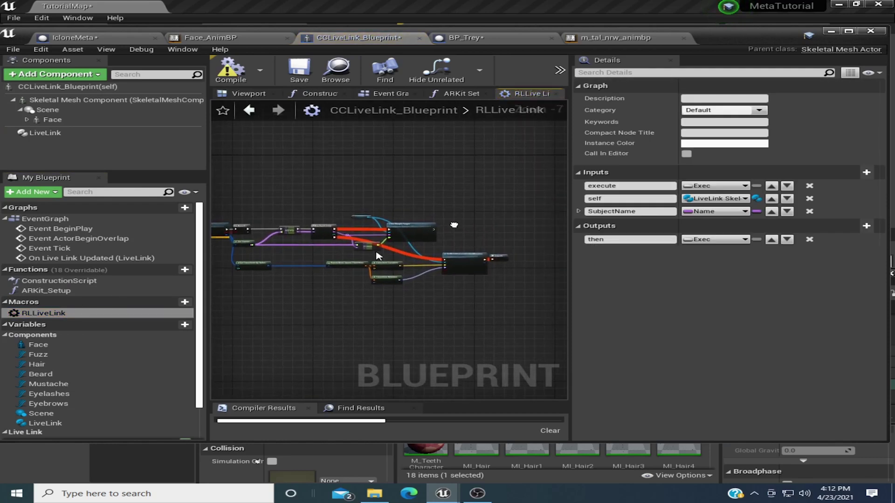
scroll(328, 196, "up", 2)
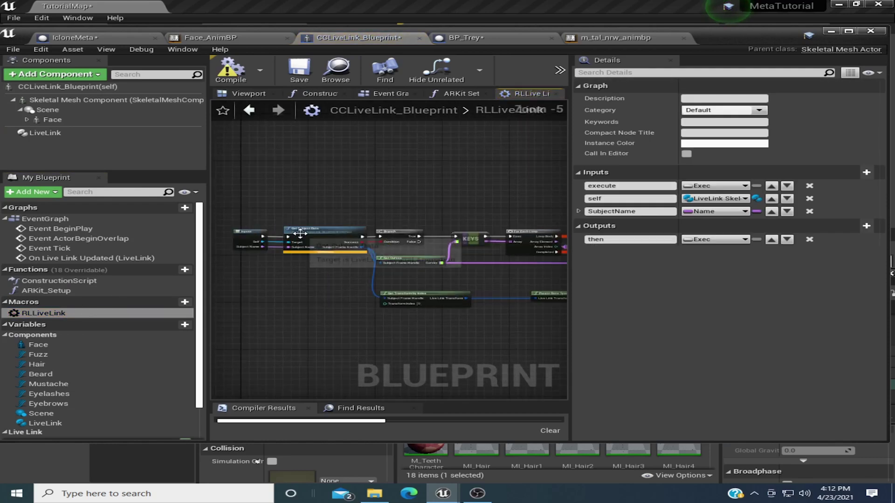
right_click_drag(359, 205, 498, 206)
left_click_drag(396, 240, 321, 244)
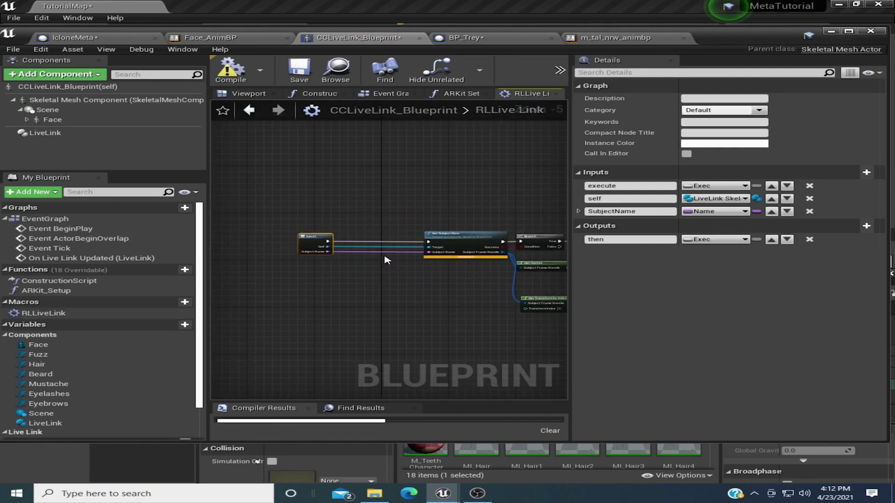
Add a Sequence node and wire Inputs → Sequence → Get Subject Data
right_click(366, 235)
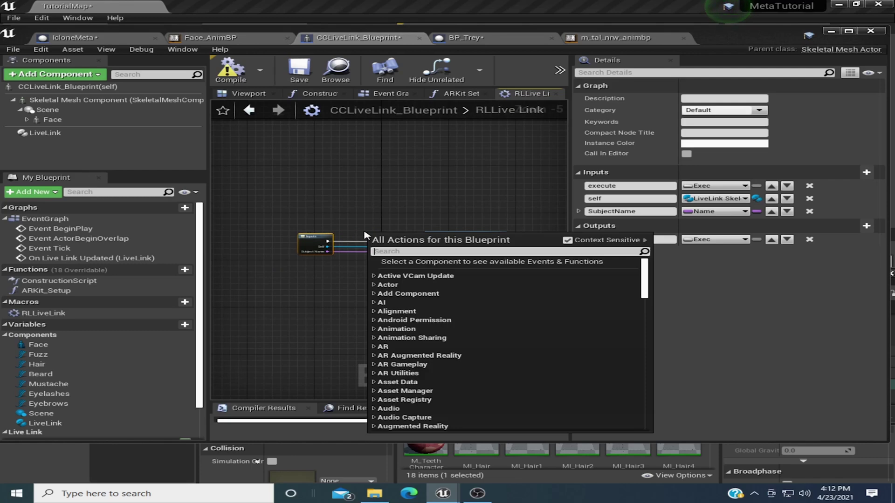
type("seq")
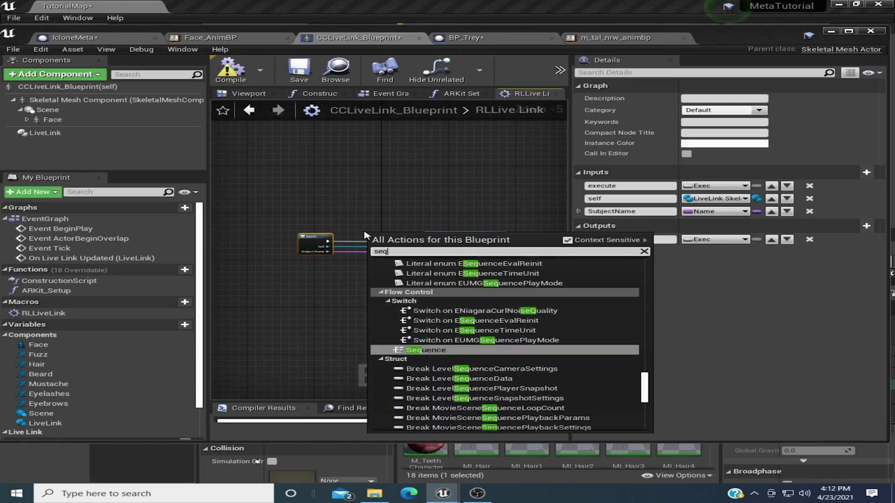
left_click(431, 352)
left_click_drag(383, 245, 430, 244)
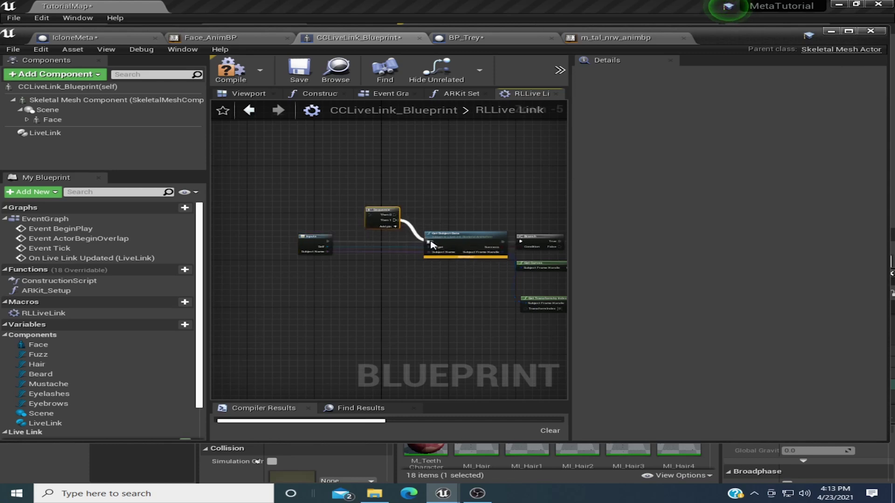
left_click_drag(328, 241, 372, 219)
right_click_drag(467, 195, 350, 215)
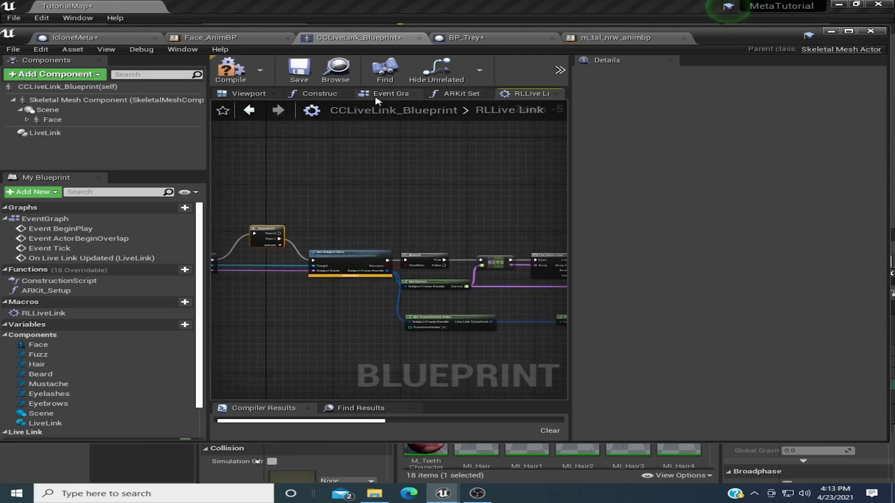
scroll(447, 207, "down", 2)
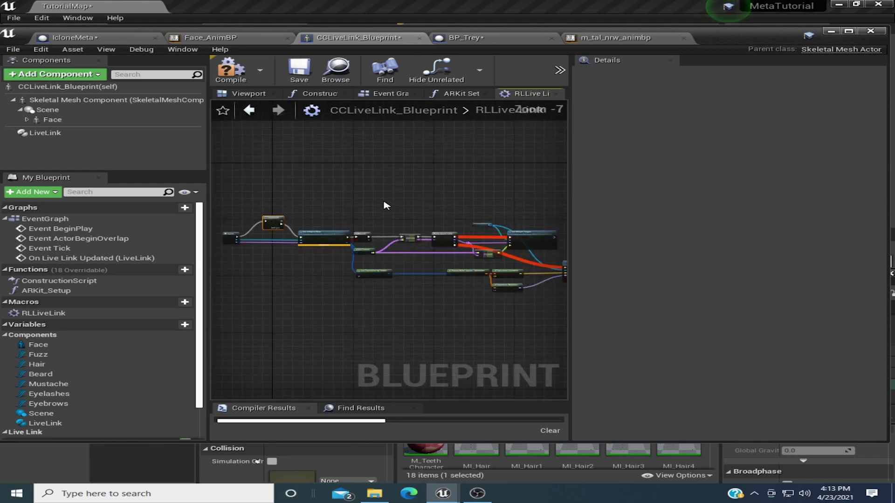
right_click_drag(462, 208, 434, 206)
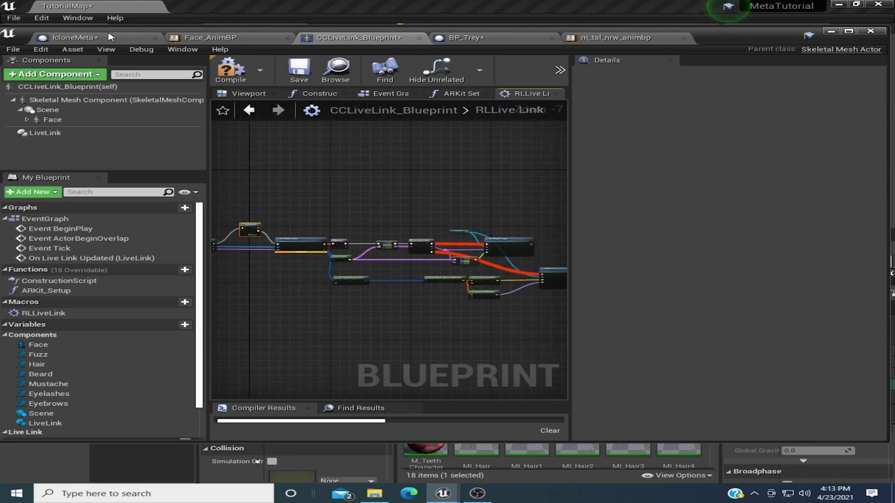
In IcloneMeta, open the RLLive Link macro and frame the Evaluate Live Link Frame nodes
left_click(93, 39)
scroll(405, 208, "up", 3)
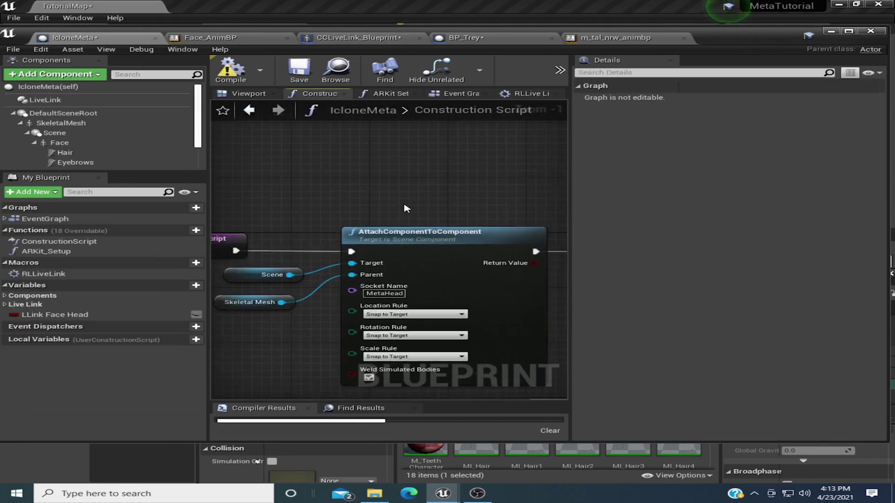
scroll(481, 218, "down", 1)
right_click_drag(481, 217, 319, 193)
left_click(531, 93)
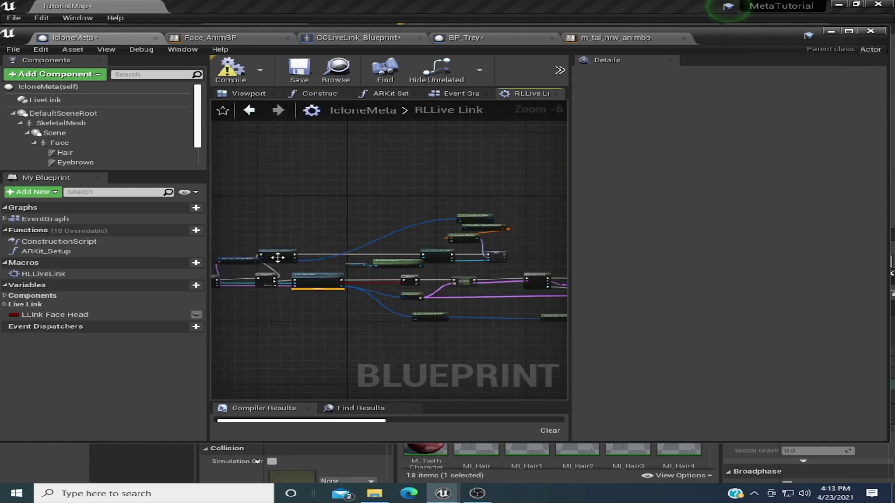
scroll(364, 210, "up", 2)
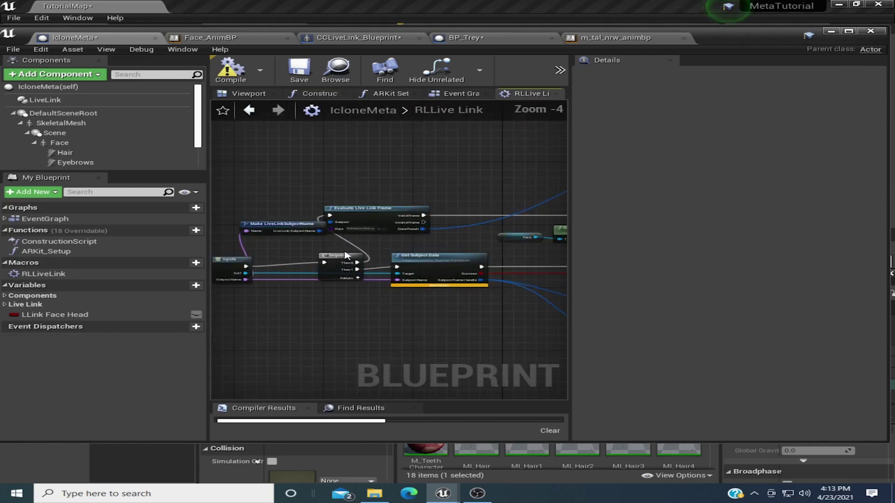
right_click_drag(306, 221, 344, 186)
scroll(346, 191, "down", 1)
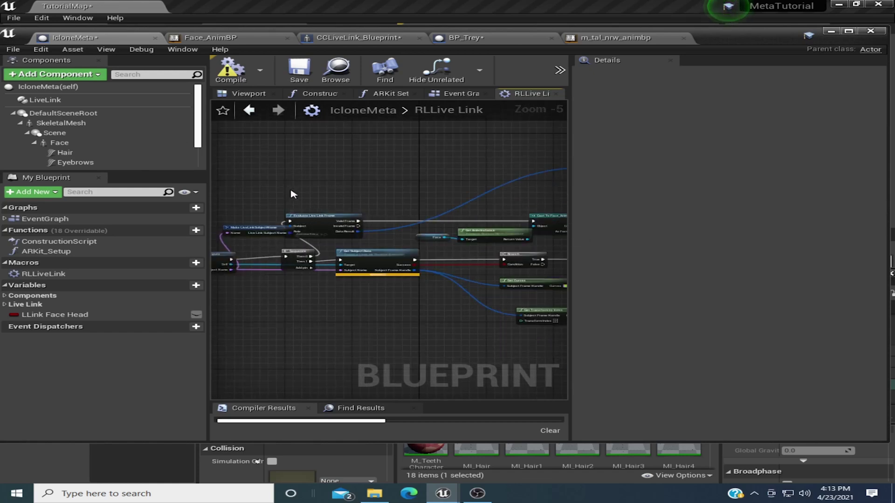
Copy the Evaluate Live Link Frame node group and go back to CCLiveLink_Blueprint
left_click_drag(459, 232, 270, 246)
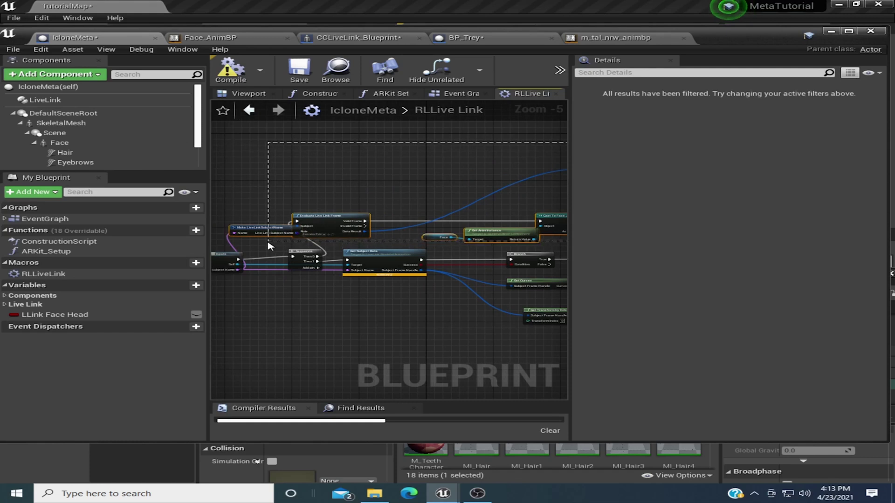
right_click(333, 218)
left_click(368, 259)
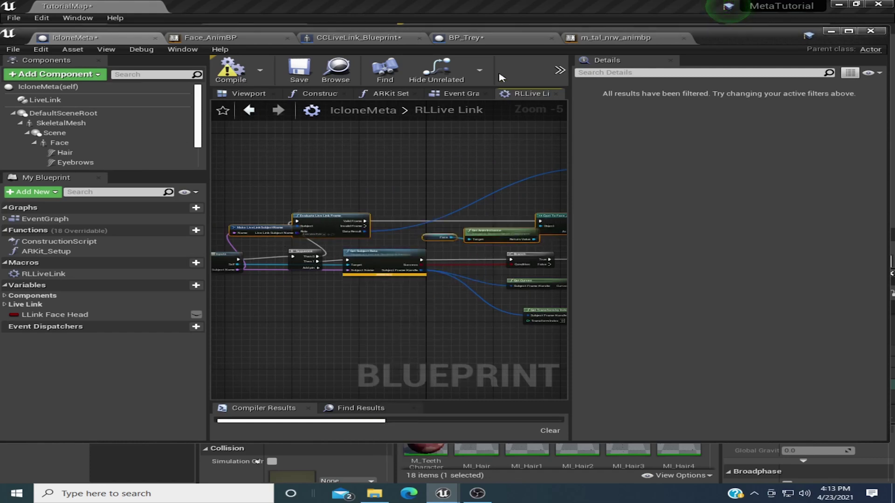
left_click(393, 38)
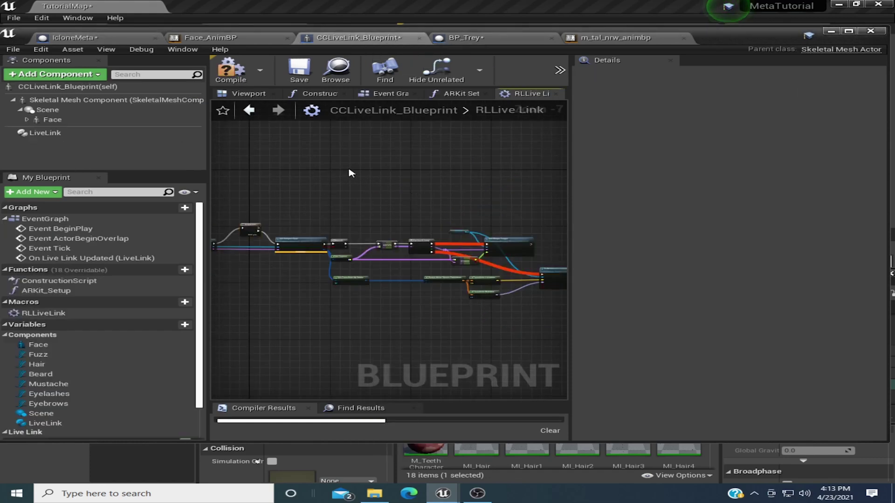
Paste the copied nodes above the existing chain and shift the Evaluate Live Link Frame group left
key("ctrl+v")
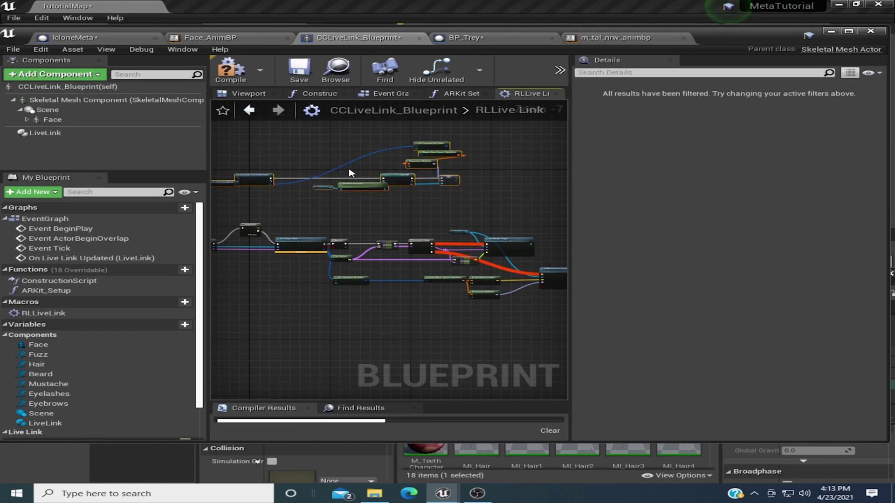
left_click_drag(261, 180, 351, 218)
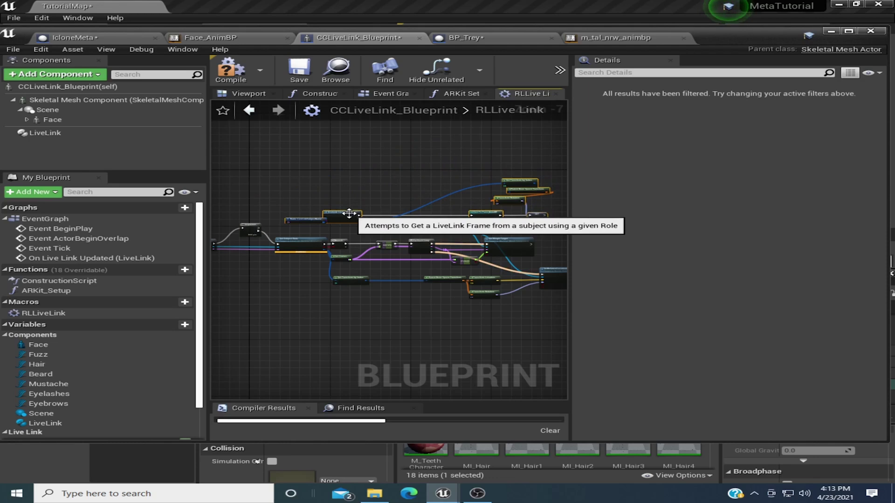
scroll(298, 235, "up", 6)
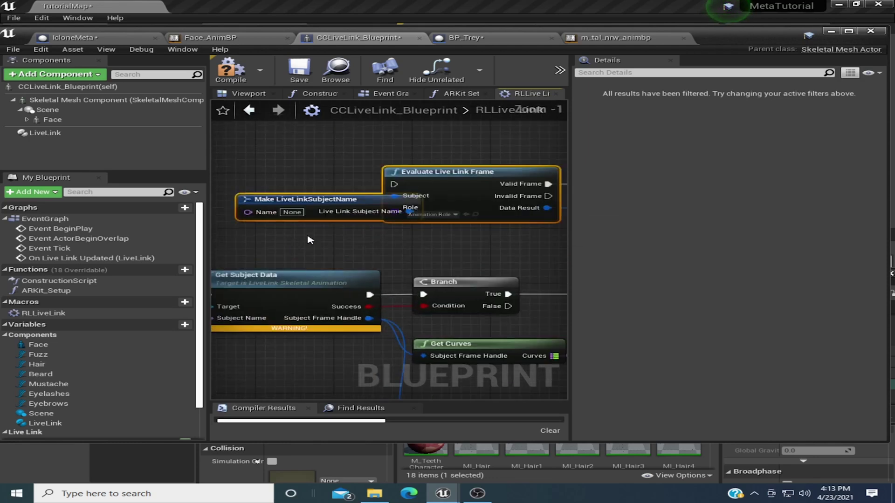
left_click_drag(472, 169, 315, 155)
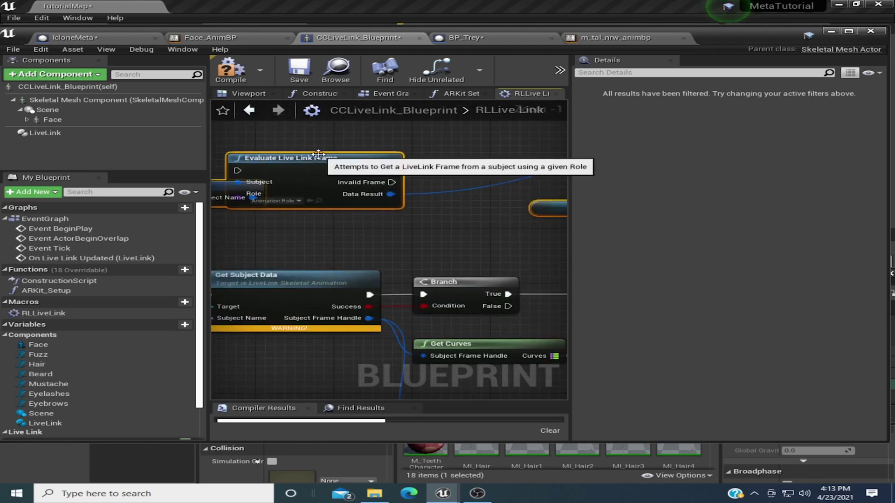
Pan across the macro to review the Cast To Face_AnimBP, Set Morph Target, head-rotation and Branch nodes
right_click_drag(287, 222, 229, 230)
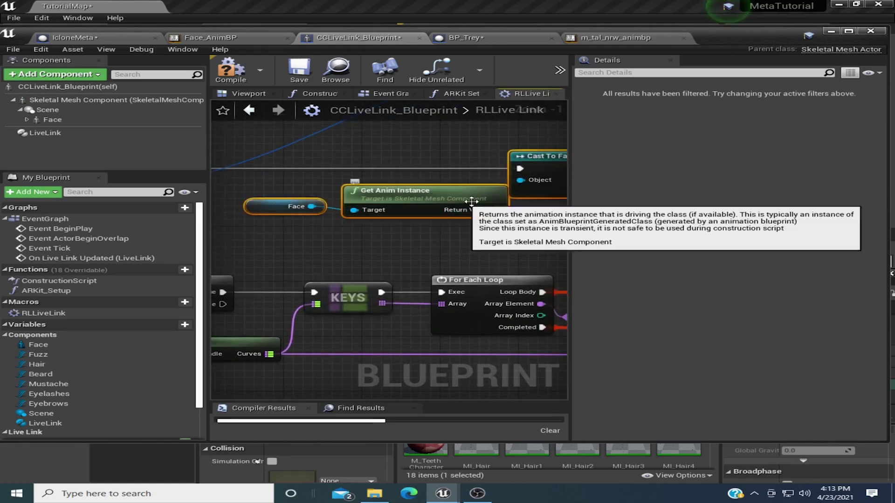
right_click_drag(476, 233, 286, 236)
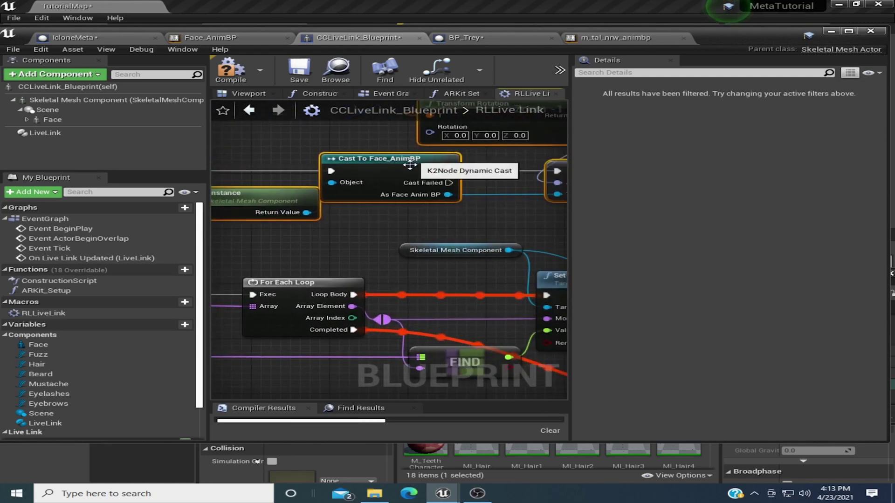
right_click_drag(468, 221, 356, 225)
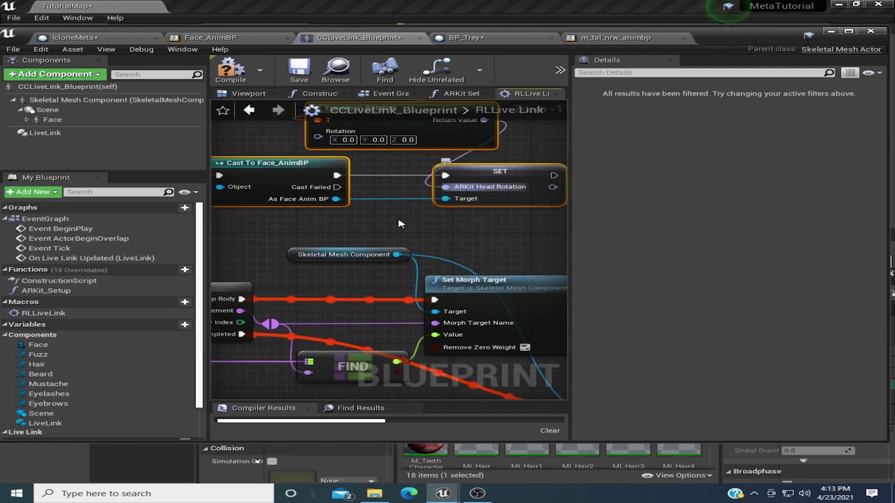
right_click_drag(287, 226, 306, 243)
right_click_drag(443, 223, 406, 191)
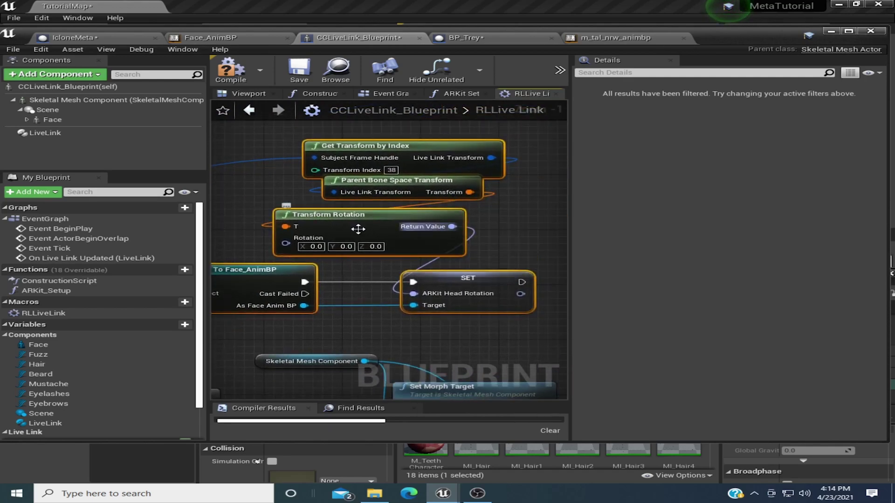
right_click_drag(239, 199, 333, 135)
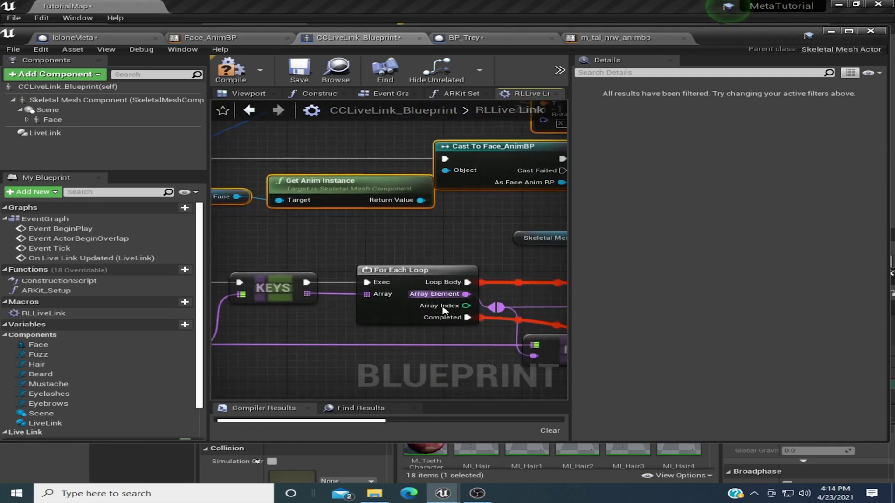
scroll(280, 135, "down", 4)
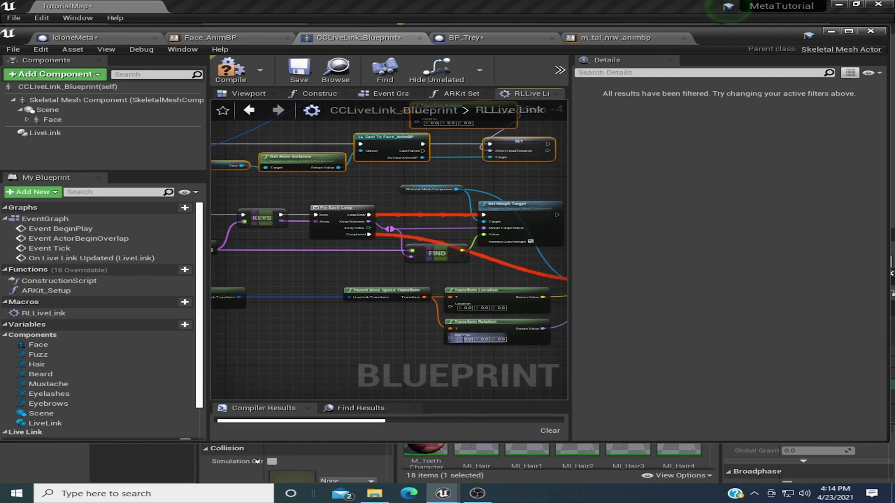
right_click_drag(325, 337, 509, 317)
scroll(404, 297, "up", 3)
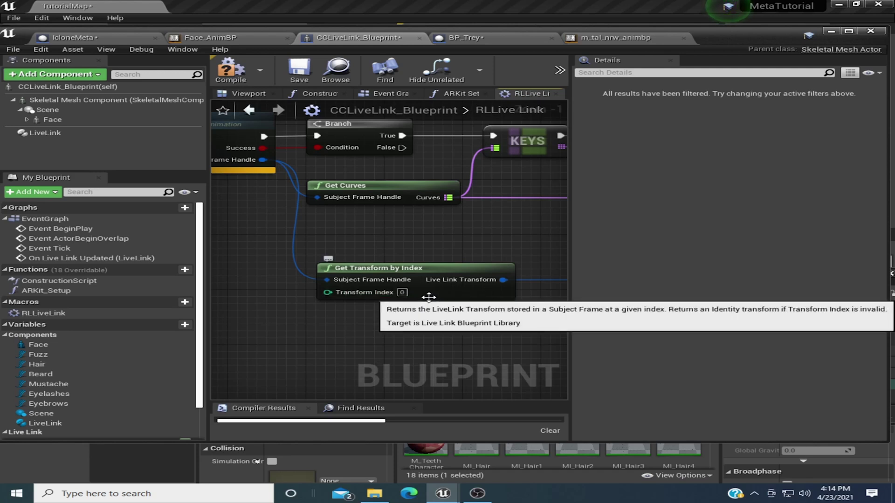
Zoom into Get Transform by Index, set its Transform Index to 38, and zoom back out
scroll(451, 245, "down", 2)
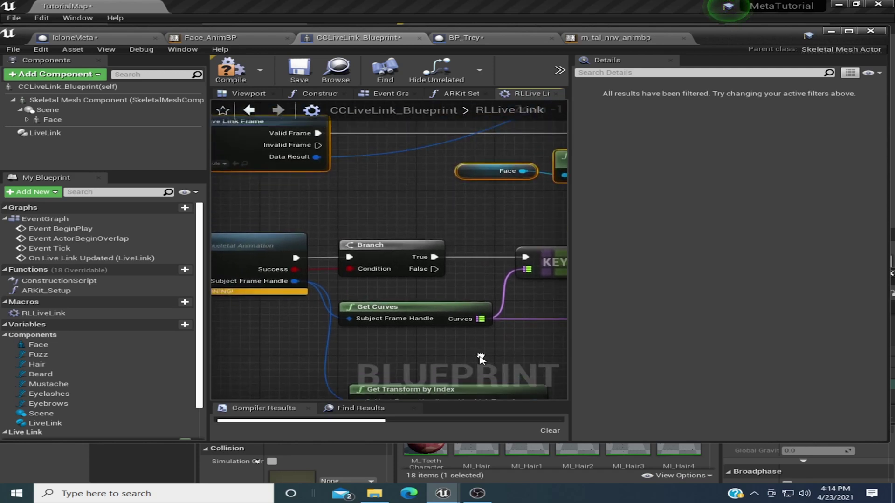
right_click_drag(473, 252, 501, 77)
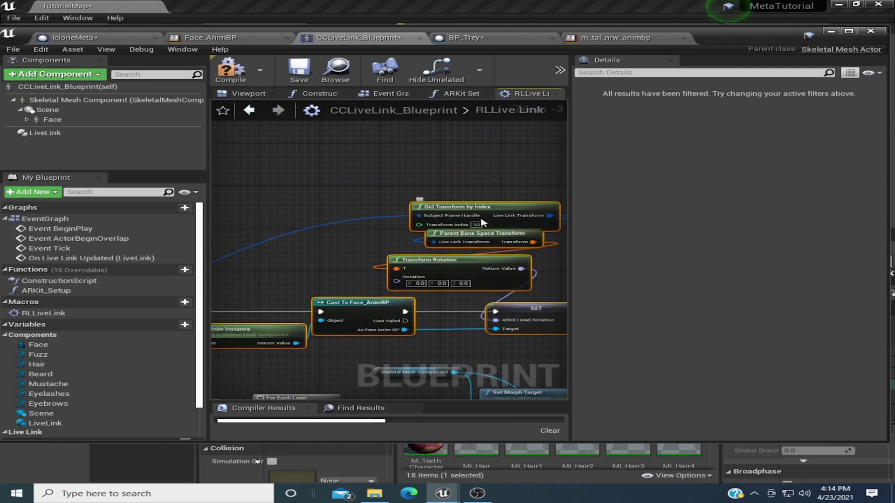
scroll(470, 225, "up", 2)
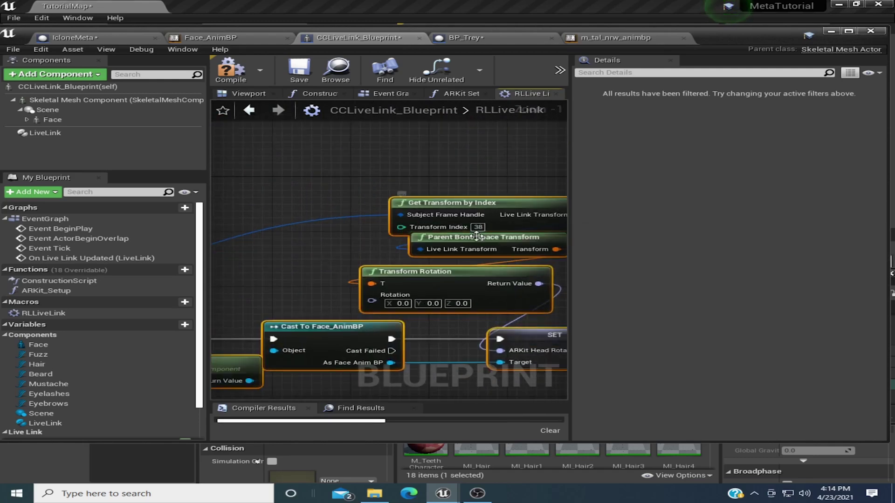
scroll(480, 226, "up", 1)
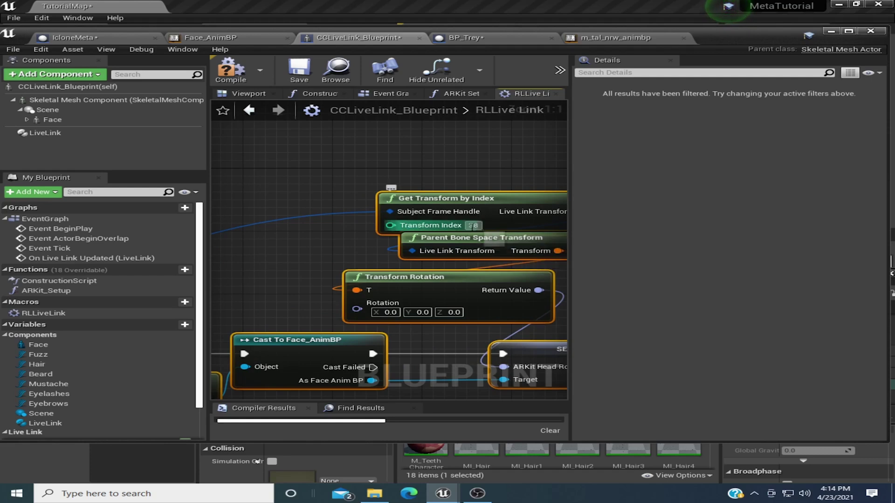
right_click_drag(346, 258, 275, 219)
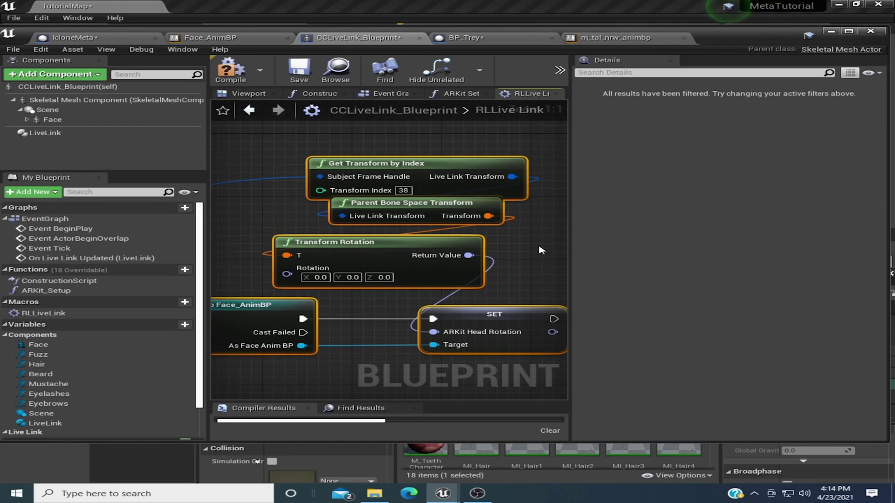
right_click_drag(541, 250, 531, 229)
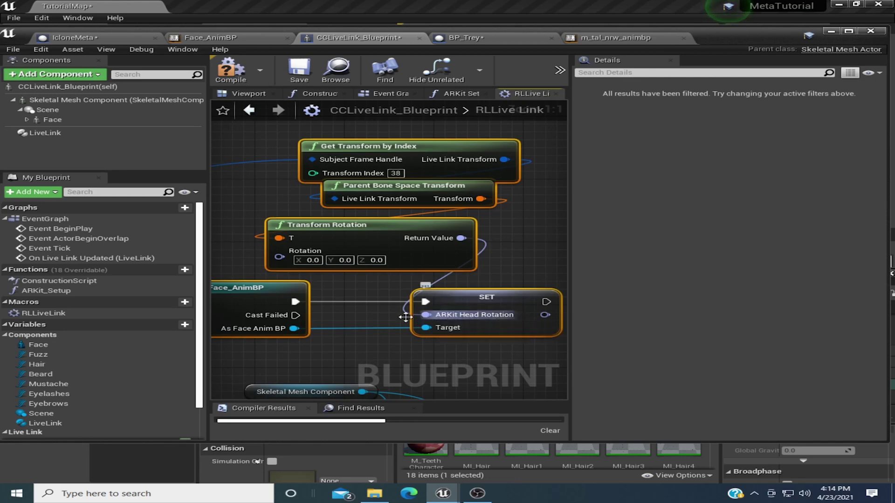
scroll(419, 319, "down", 3)
scroll(422, 297, "down", 2)
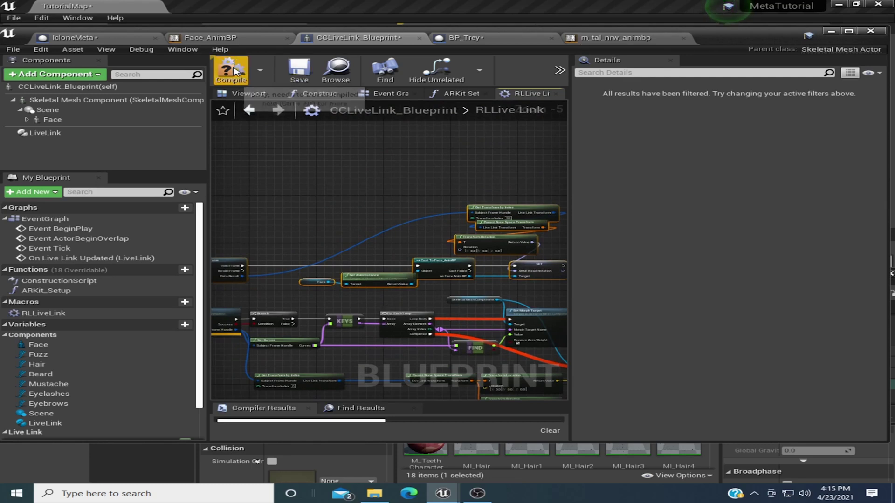
Compile and save CCLiveLink_Blueprint, then minimize it to view the level
left_click(299, 65)
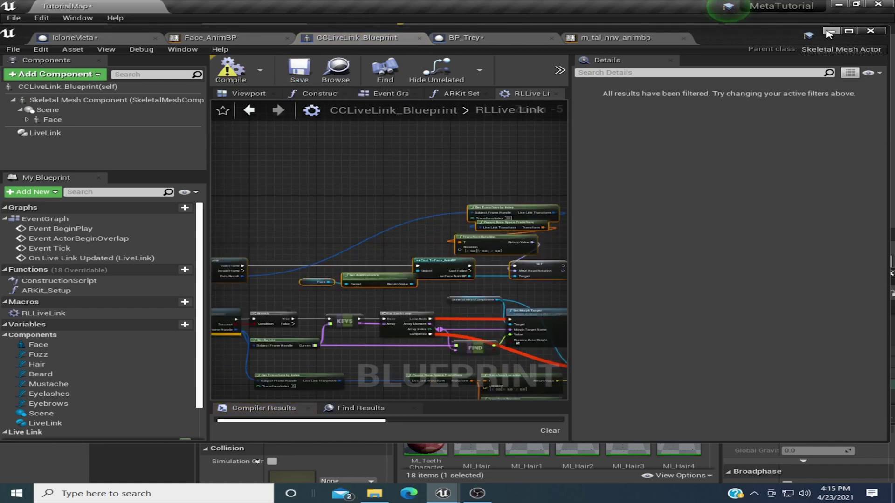
left_click(829, 32)
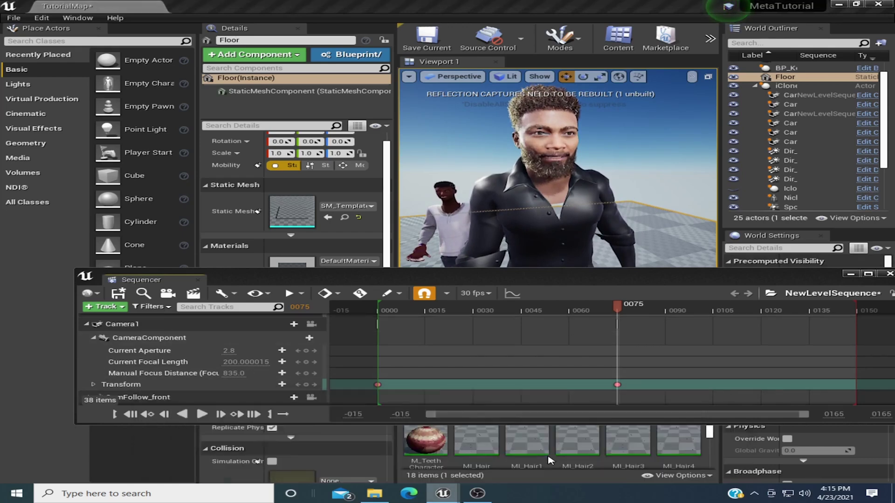
Wire Sequence Then 0 to Evaluate Live Link Frame and Subject Name to Make LiveLinkSubjectName, then compile and save
key("alt+Tab")
right_click_drag(408, 234, 539, 185)
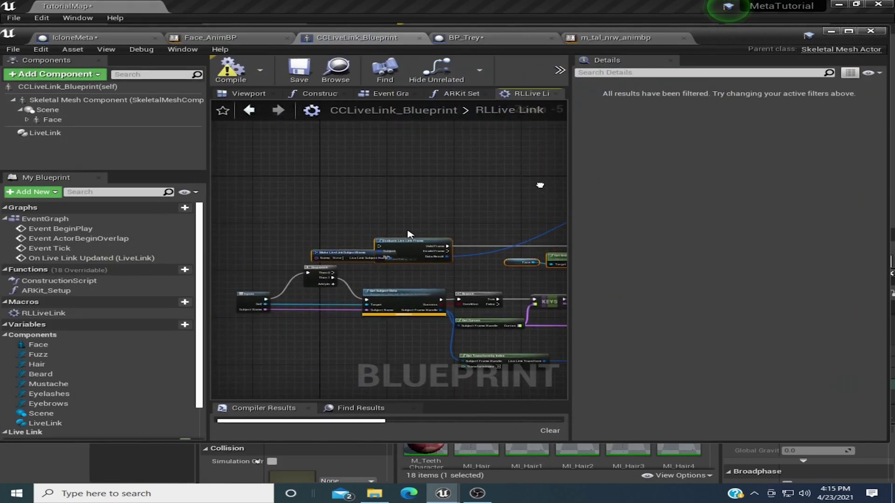
scroll(366, 247, "up", 3)
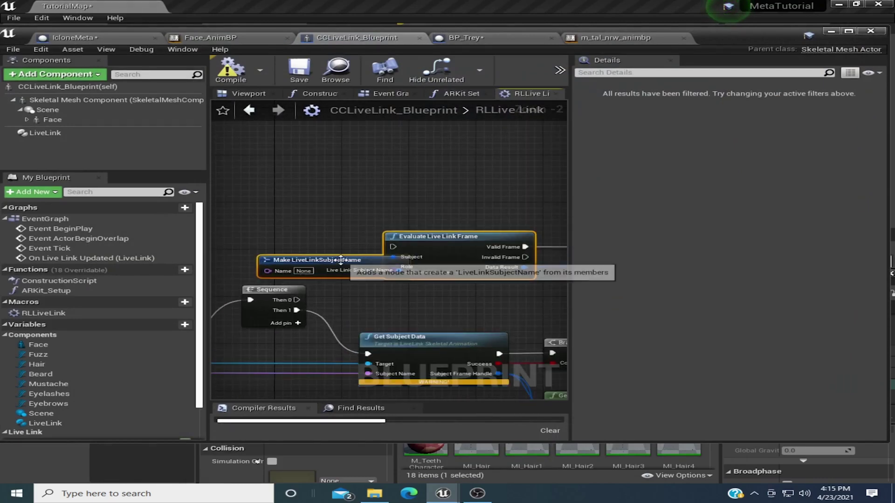
left_click_drag(342, 260, 307, 254)
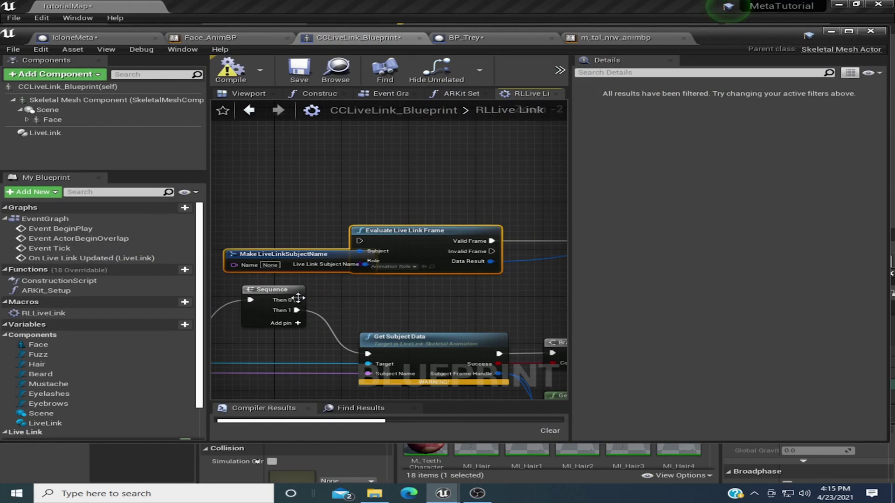
left_click_drag(296, 299, 359, 241)
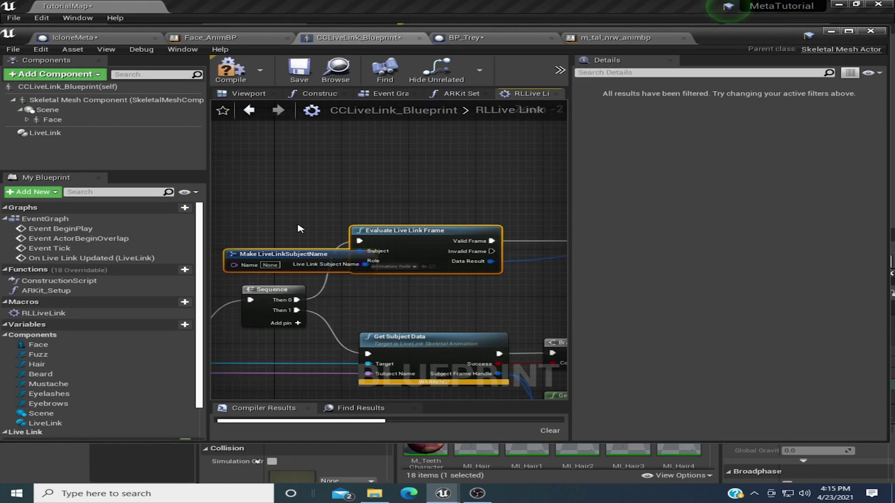
right_click_drag(299, 228, 475, 205)
left_click_drag(414, 244, 339, 352)
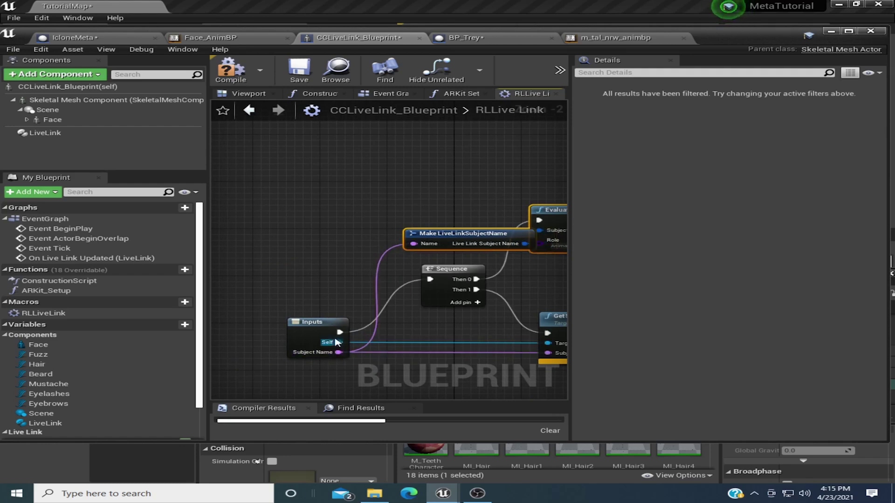
left_click(235, 79)
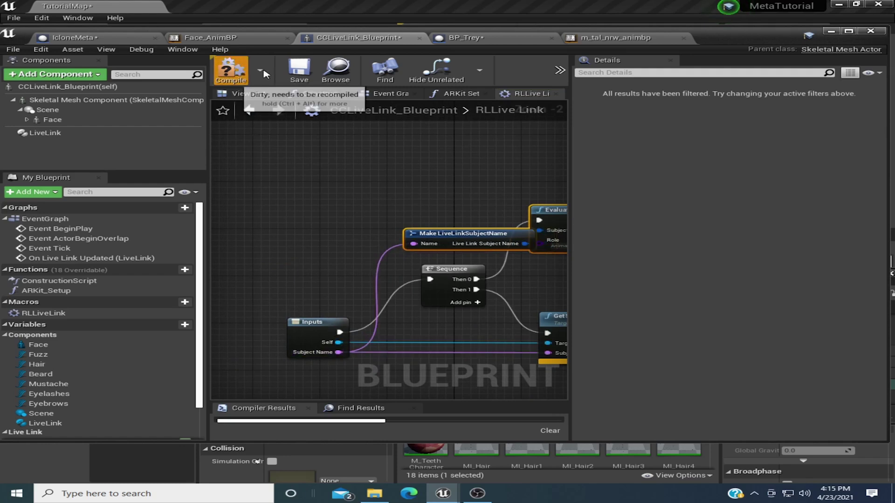
left_click(295, 71)
Pan through the macro from the Inputs node to the Set Morph Target and transform nodes
right_click_drag(463, 177, 400, 147)
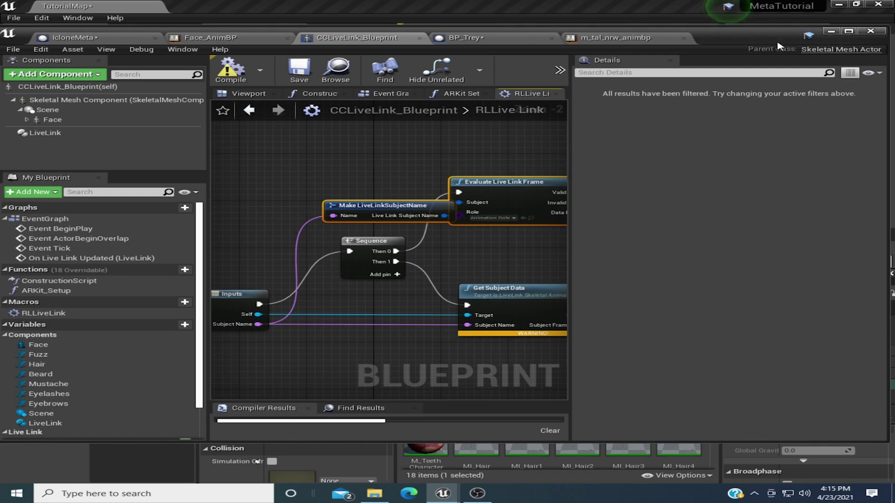
right_click_drag(508, 250, 228, 253)
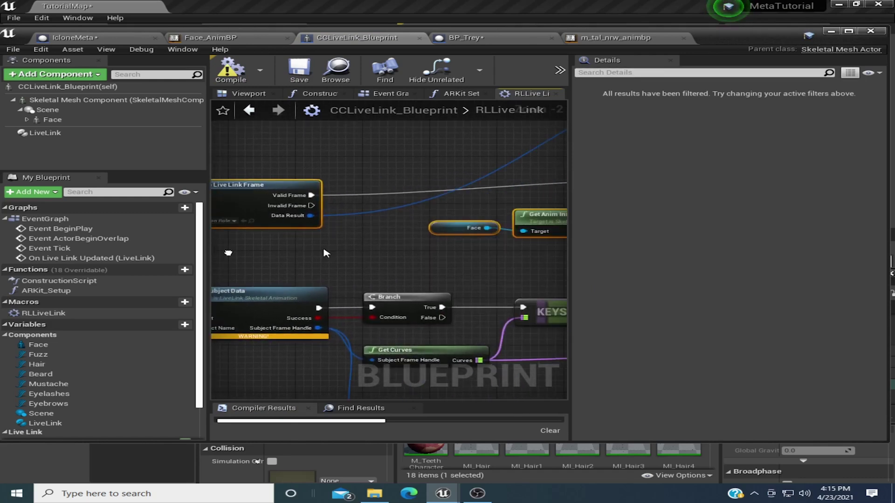
right_click_drag(492, 264, 267, 261)
right_click_drag(422, 252, 285, 254)
right_click_drag(510, 245, 486, 144)
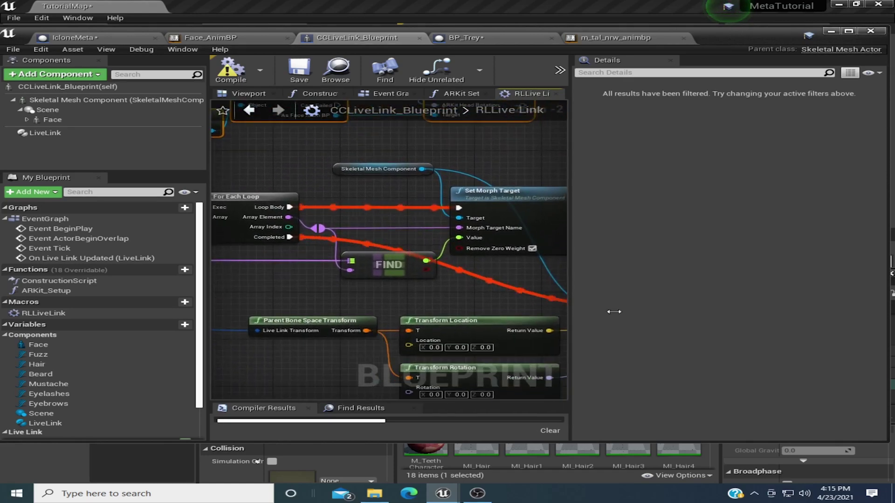
Minimize the CCLiveLink_Blueprint editor to check the MetaHuman character in the level
left_click(831, 32)
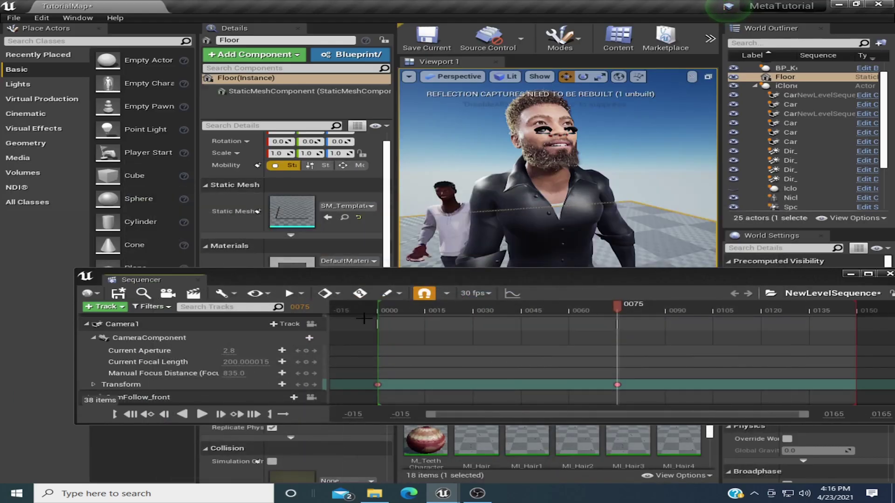